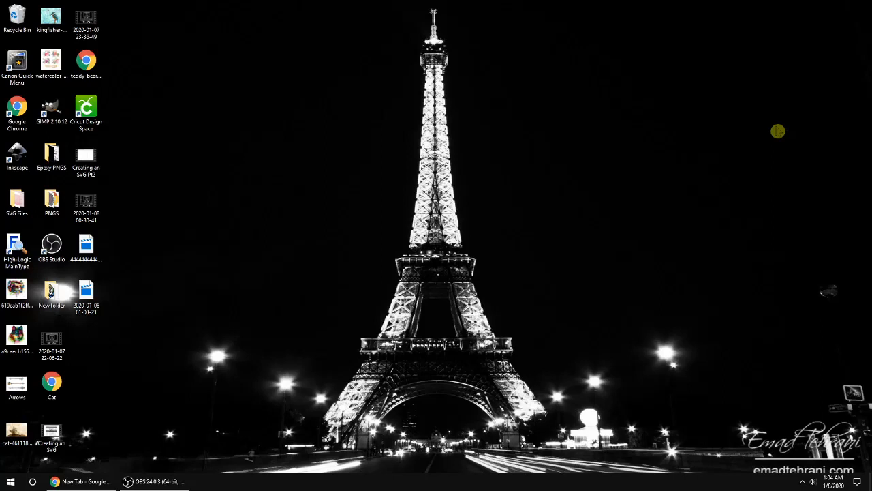
Step: Go to gimp.org and open its Downloads page showing GIMP 2.10.14 for Windows
{"action": "left_click", "coordinate": [81, 481]}
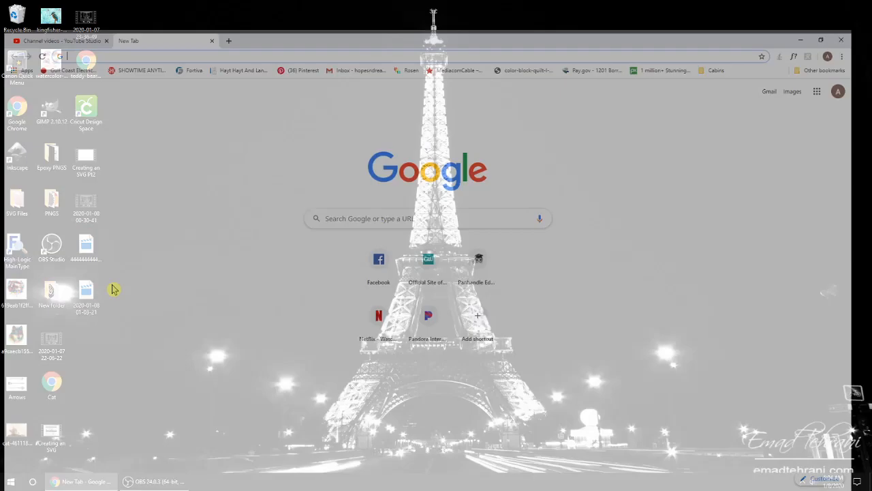
{"action": "left_click", "coordinate": [264, 20]}
{"action": "type", "text": "gimp.org"}
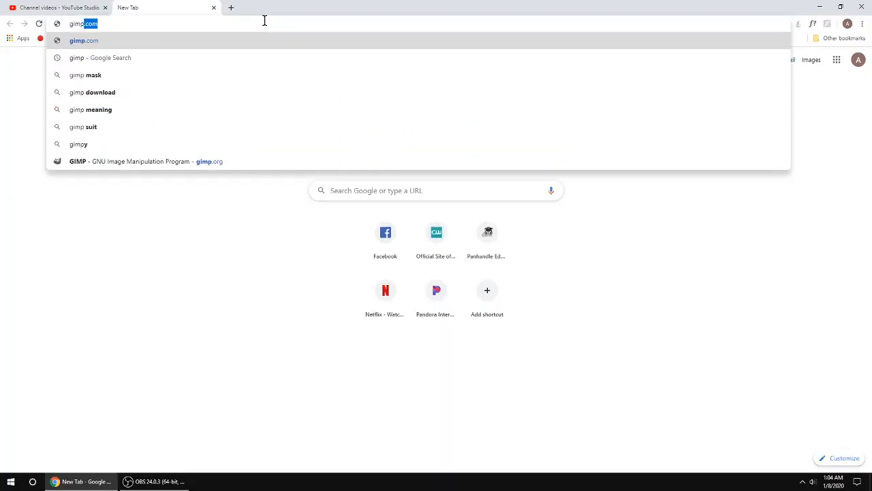
{"action": "key", "text": "Return"}
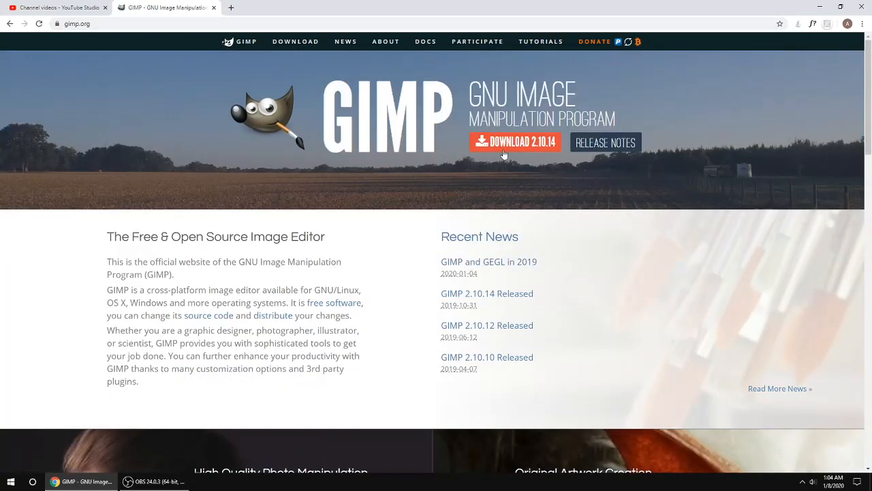
{"action": "left_click", "coordinate": [503, 151]}
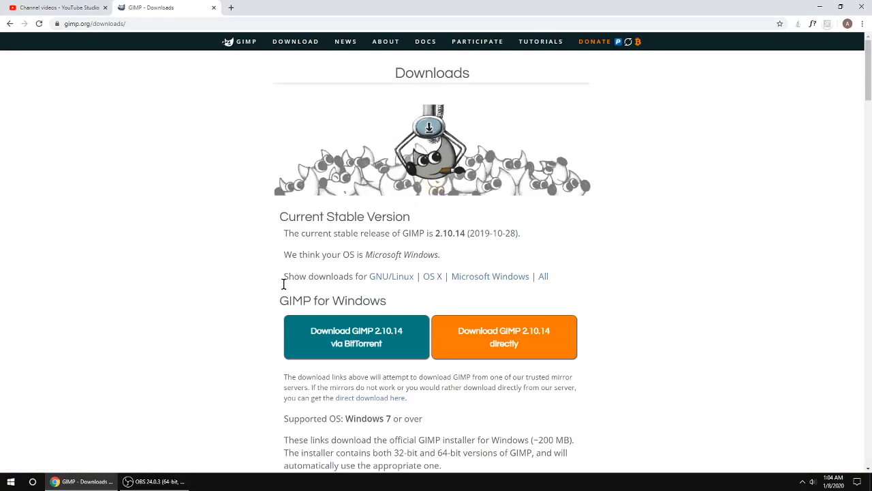
{"action": "scroll", "coordinate": [567, 375], "scroll_direction": "down", "scroll_amount": 1}
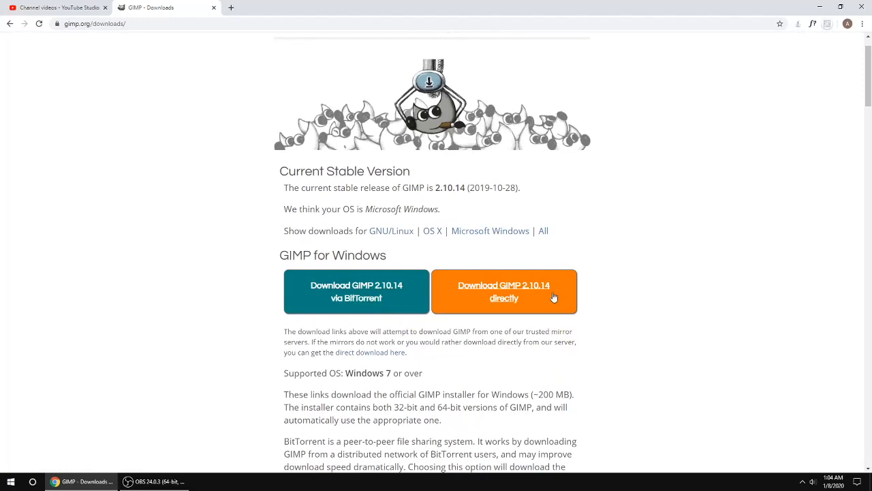
Step: Close the GIMP downloads tab, minimize the browser and launch GIMP 2.10.12 from the desktop
{"action": "left_click", "coordinate": [213, 7]}
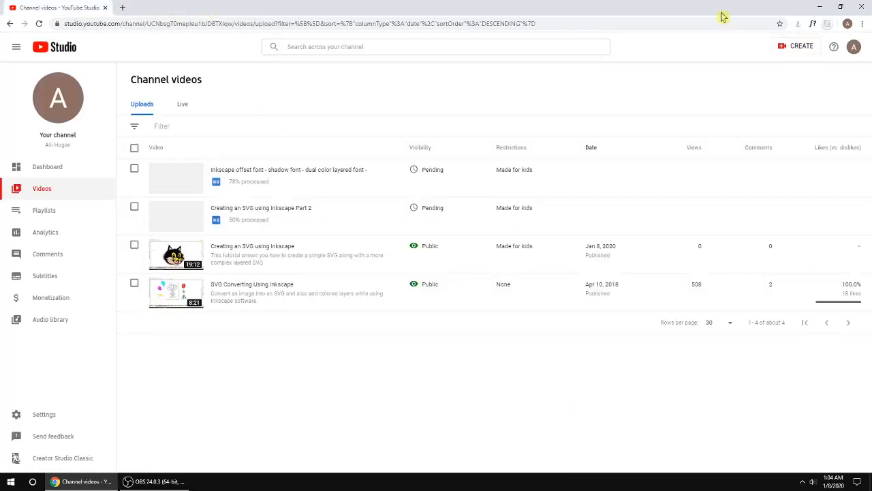
{"action": "left_click", "coordinate": [820, 6]}
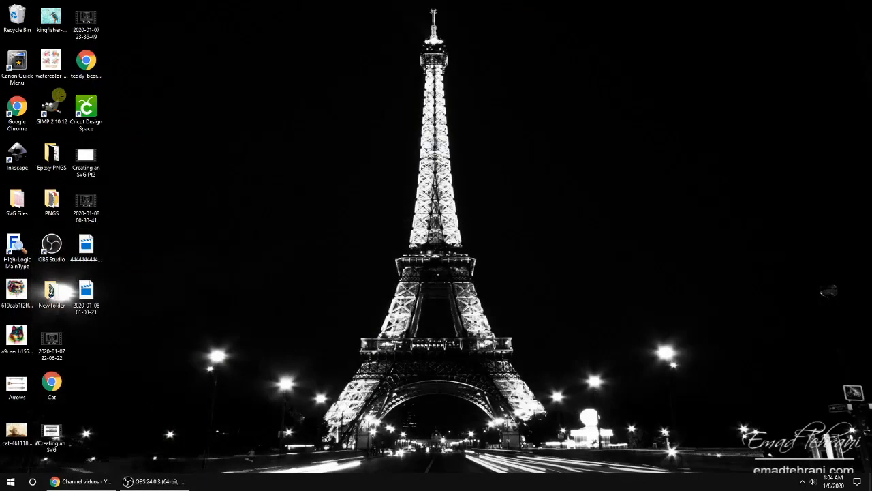
{"action": "double_click", "coordinate": [50, 106]}
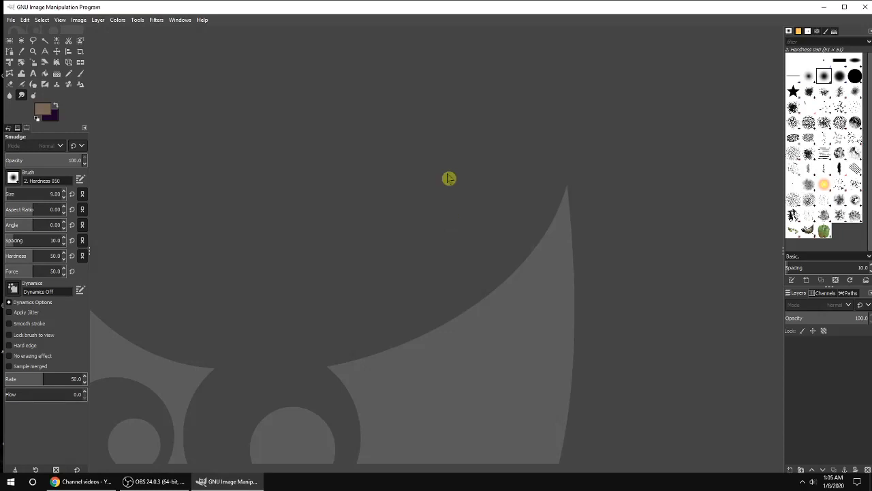
Step: Open the image 619eab1f2ffc1a2f2533ebbab6f83567.jpg from the Desktop, previewing the other images first
{"action": "left_click", "coordinate": [14, 20]}
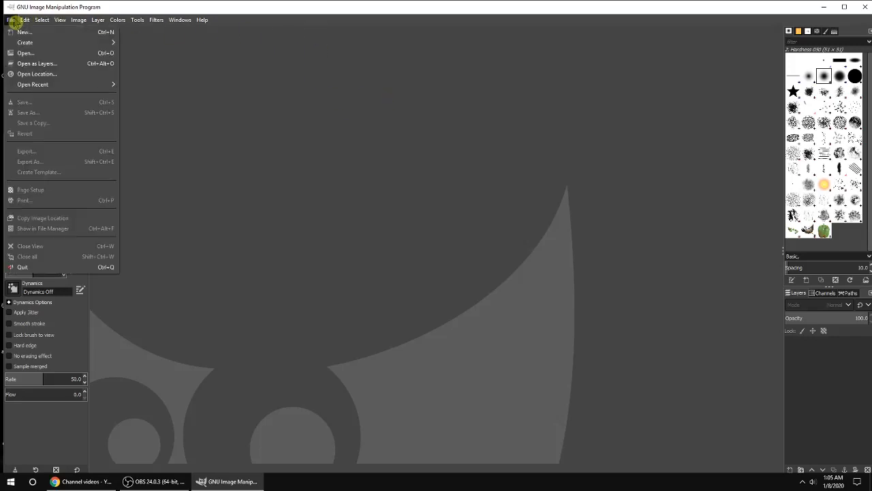
{"action": "left_click", "coordinate": [34, 55]}
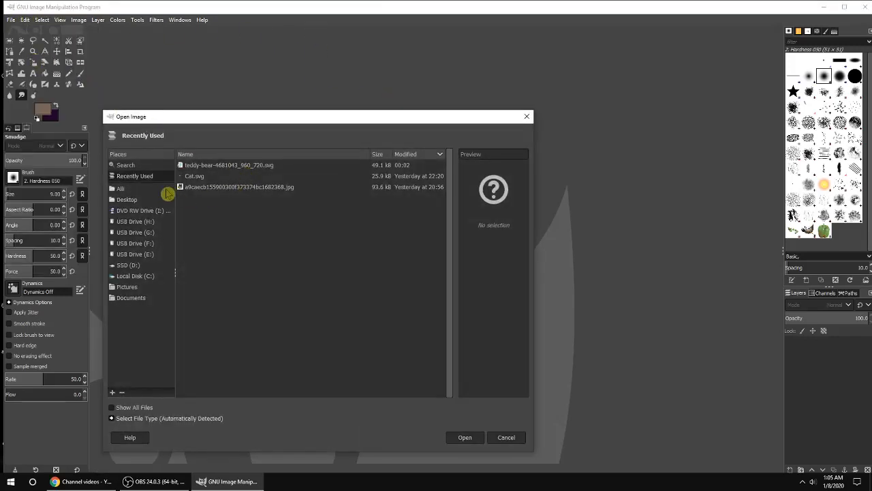
{"action": "left_click", "coordinate": [126, 199]}
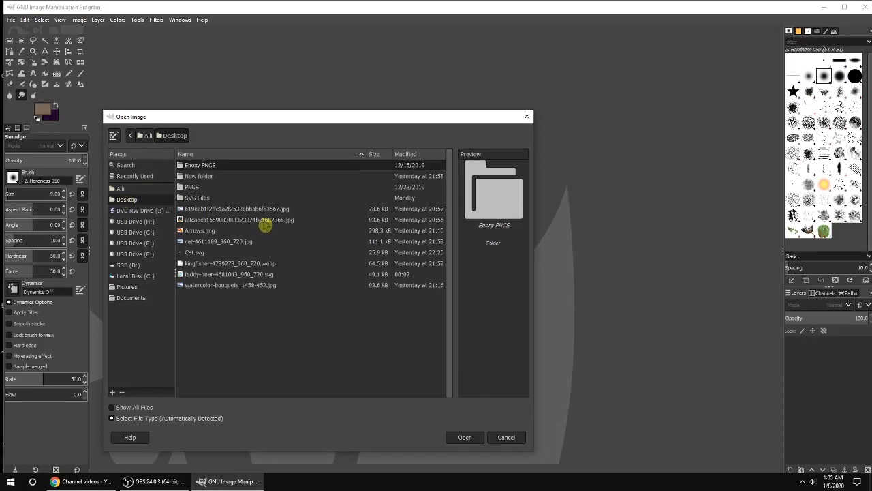
{"action": "left_click", "coordinate": [199, 274]}
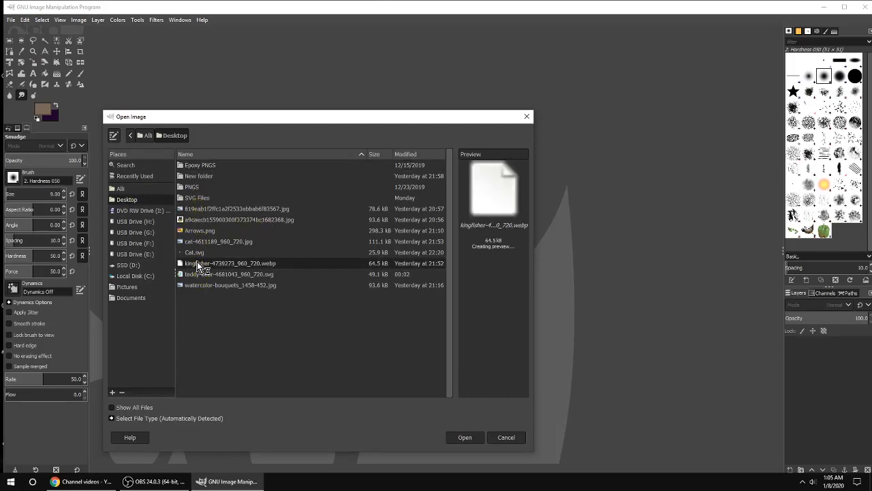
{"action": "left_click", "coordinate": [195, 253]}
{"action": "left_click", "coordinate": [201, 242]}
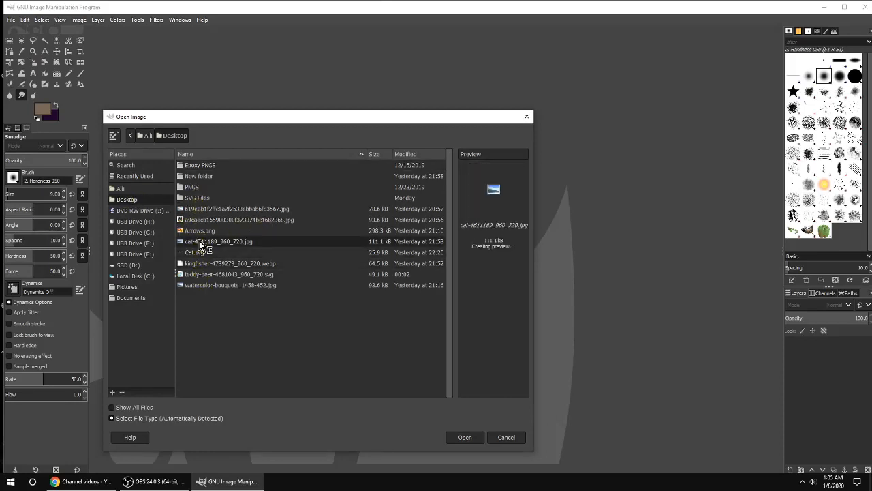
{"action": "left_click", "coordinate": [201, 219]}
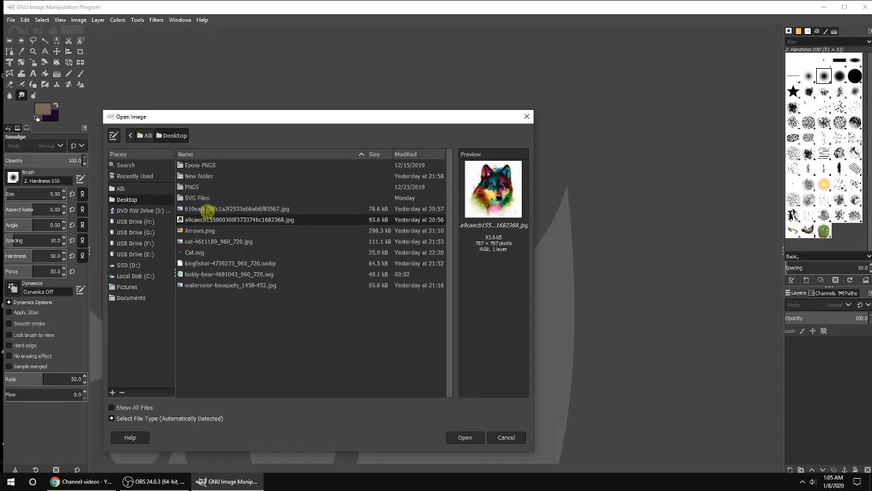
{"action": "left_click", "coordinate": [205, 209]}
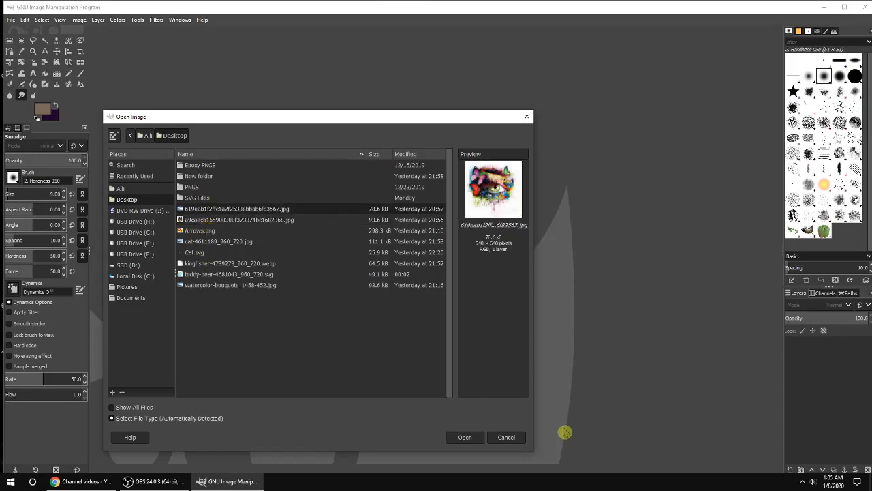
{"action": "left_click", "coordinate": [464, 437]}
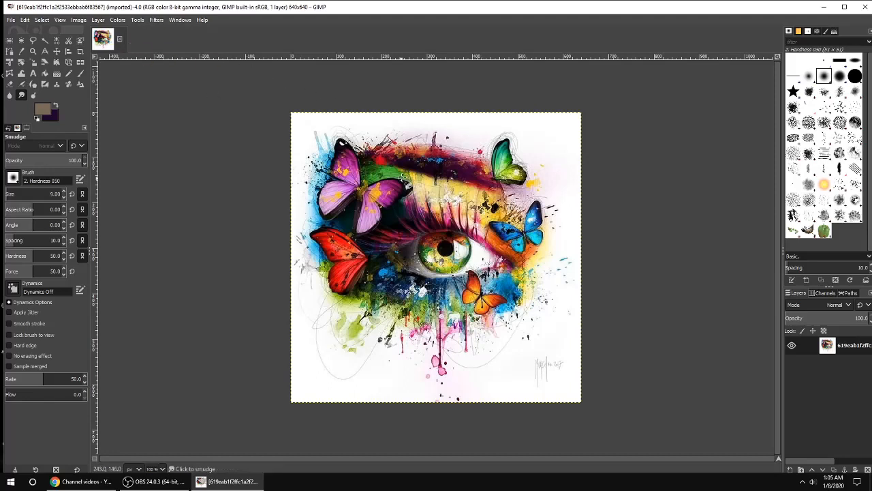
Step: Add an alpha channel to the image layer so erased areas become transparent
{"action": "left_click", "coordinate": [98, 20]}
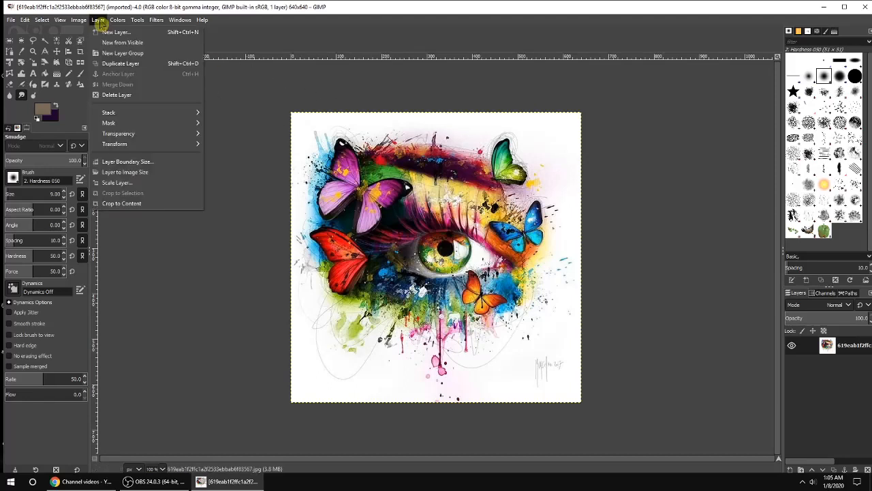
{"action": "mouse_move", "coordinate": [136, 134]}
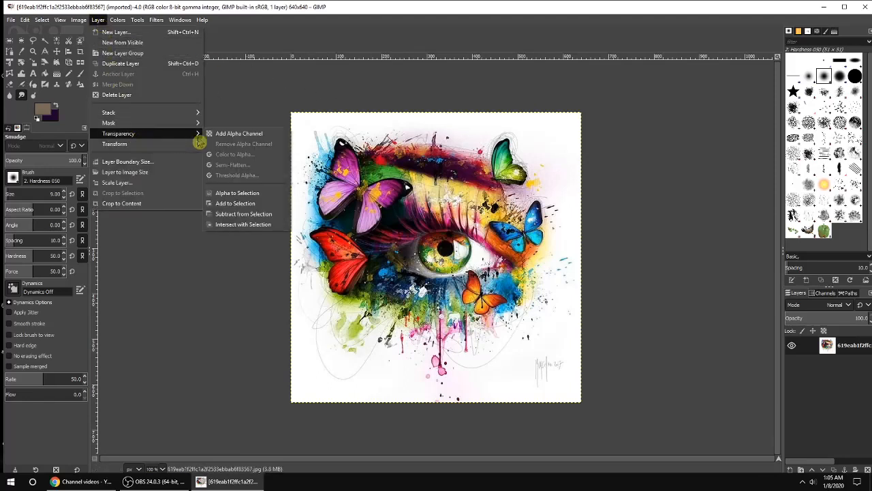
{"action": "left_click", "coordinate": [273, 137]}
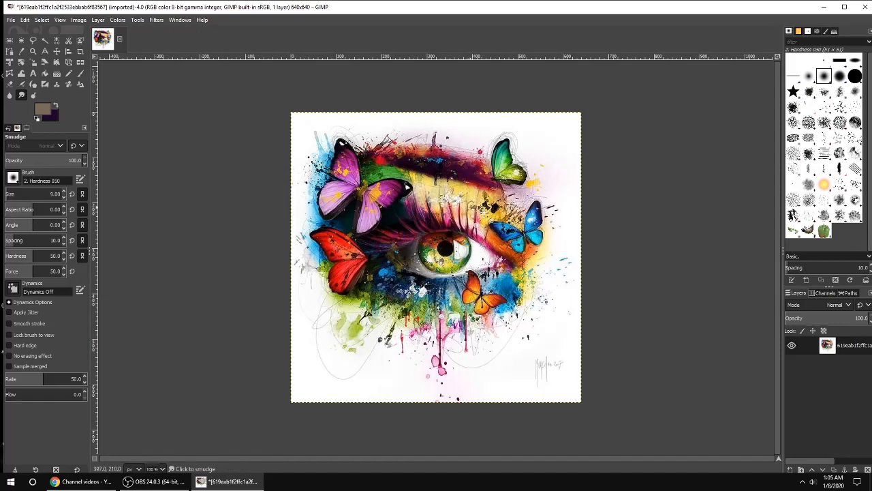
{"action": "left_click", "coordinate": [99, 20]}
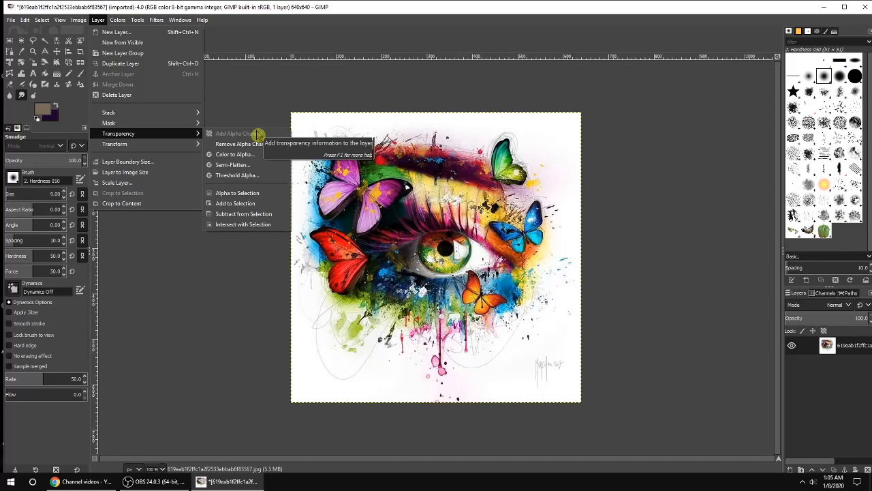
{"action": "left_click", "coordinate": [422, 39]}
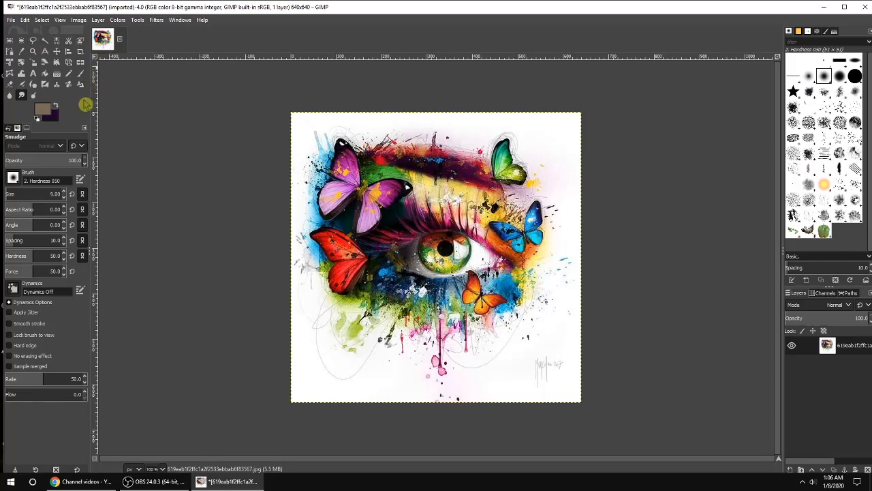
Step: Select the Eraser tool with the Chalk 02 brush and erase a patch near the top-right butterfly
{"action": "left_click", "coordinate": [9, 85]}
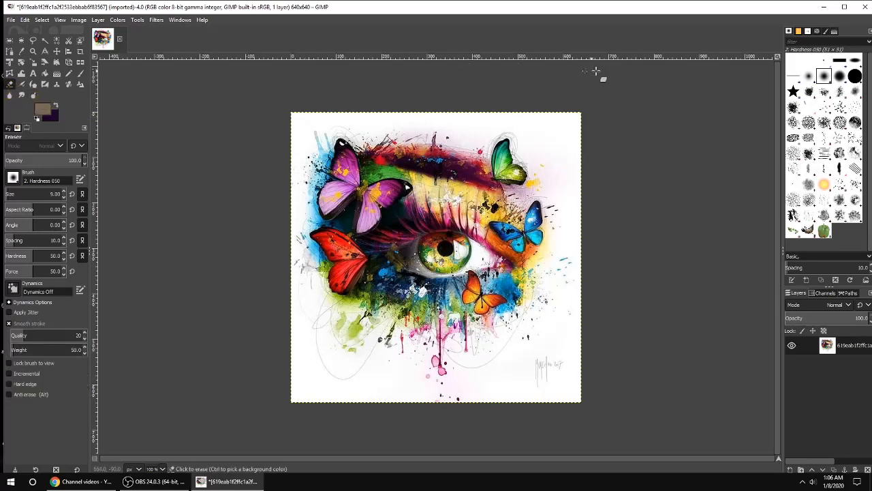
{"action": "left_click", "coordinate": [840, 123]}
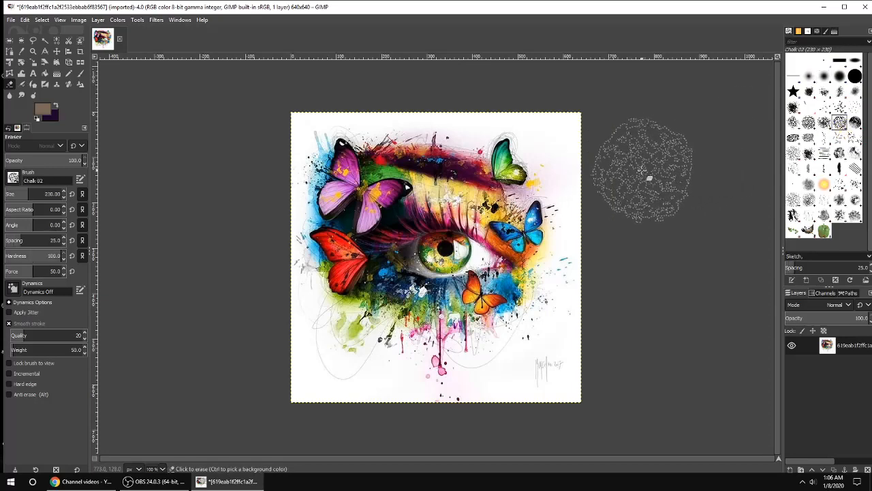
{"action": "left_click_drag", "start_coordinate": [515, 160], "coordinate": [508, 168]}
{"action": "left_click", "coordinate": [509, 166]}
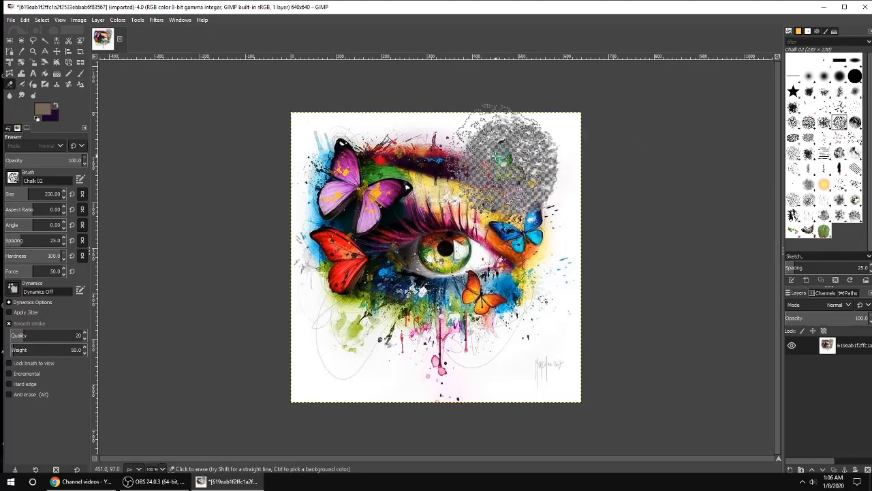
Step: Undo all of the chalk eraser strokes
{"action": "left_click", "coordinate": [25, 21]}
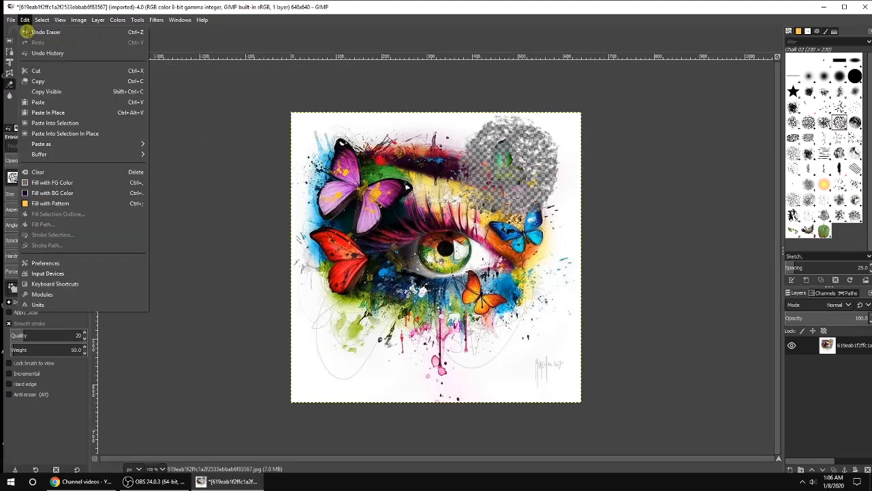
{"action": "left_click", "coordinate": [30, 29]}
{"action": "left_click", "coordinate": [24, 20]}
{"action": "left_click", "coordinate": [31, 32]}
{"action": "left_click", "coordinate": [24, 20]}
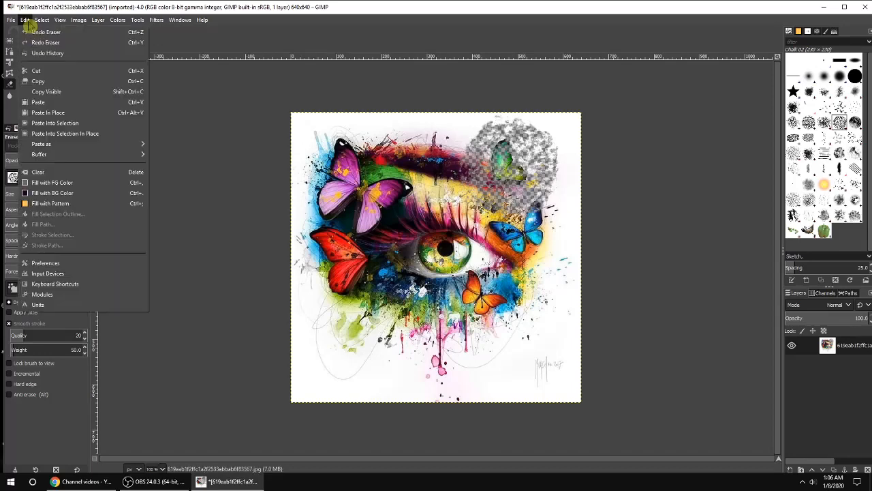
{"action": "left_click", "coordinate": [32, 32]}
{"action": "left_click", "coordinate": [24, 19]}
{"action": "left_click", "coordinate": [31, 32]}
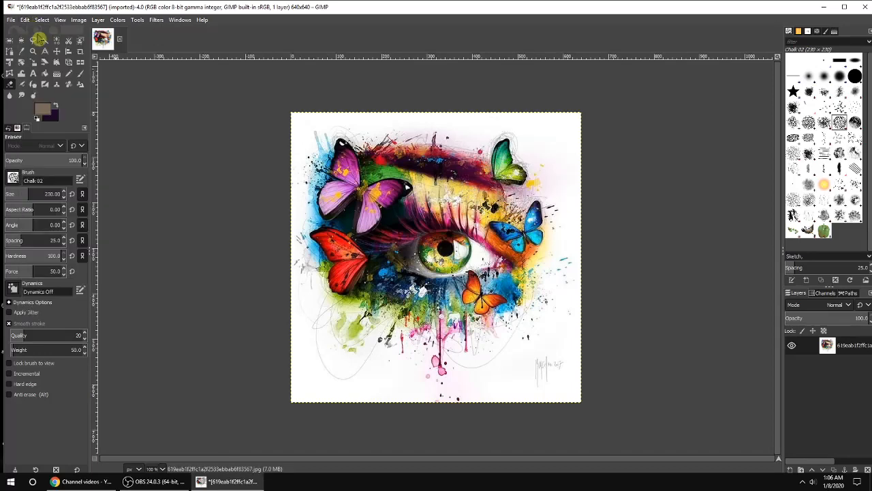
Step: Switch to a hard round brush and erase the white background in the image's bottom-right corner
{"action": "left_click", "coordinate": [840, 77]}
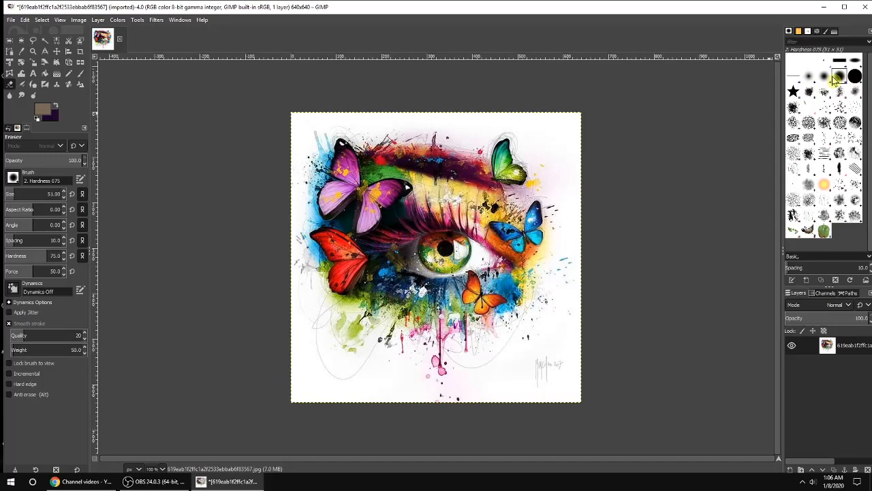
{"action": "left_click", "coordinate": [855, 76]}
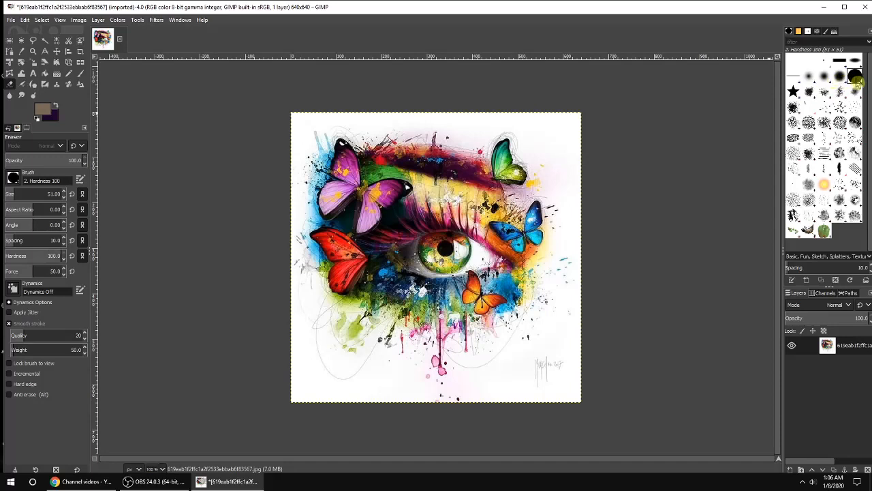
{"action": "mouse_move", "coordinate": [574, 350]}
{"action": "left_mouse_down"}
{"action": "mouse_move", "coordinate": [508, 384]}
{"action": "mouse_move", "coordinate": [591, 345]}
{"action": "mouse_move", "coordinate": [505, 387]}
{"action": "left_mouse_up"}
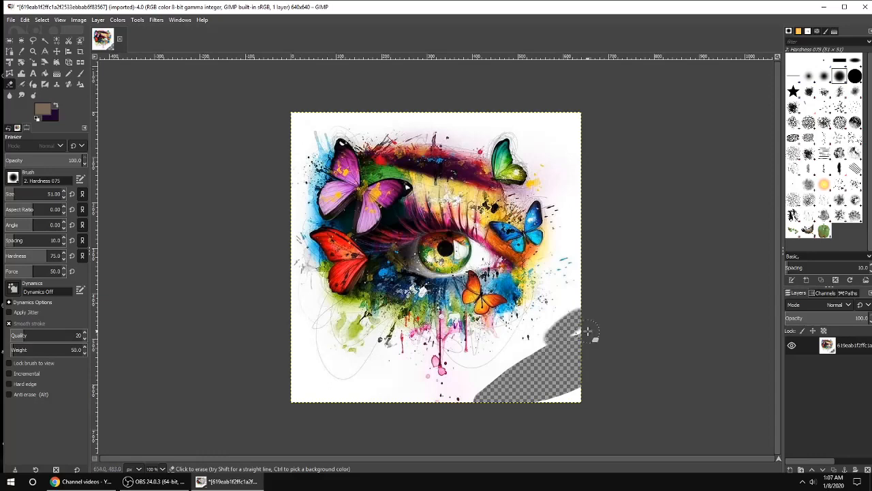
Step: Zoom in and erase more of the white background along the bottom-right edge
{"action": "scroll", "coordinate": [571, 334], "scroll_direction": "up", "scroll_amount": 5}
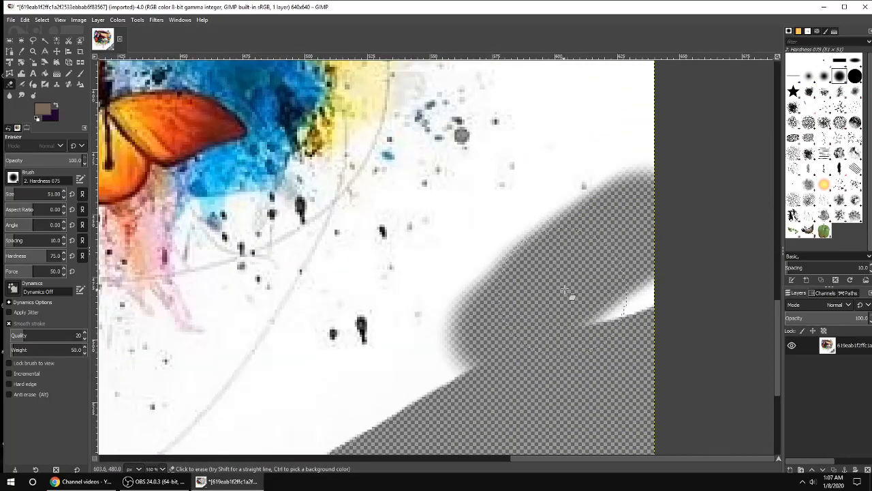
{"action": "mouse_move", "coordinate": [565, 292]}
{"action": "left_mouse_down"}
{"action": "mouse_move", "coordinate": [506, 320]}
{"action": "mouse_move", "coordinate": [473, 360]}
{"action": "mouse_move", "coordinate": [515, 302]}
{"action": "mouse_move", "coordinate": [548, 289]}
{"action": "mouse_move", "coordinate": [601, 290]}
{"action": "mouse_move", "coordinate": [625, 379]}
{"action": "left_mouse_up"}
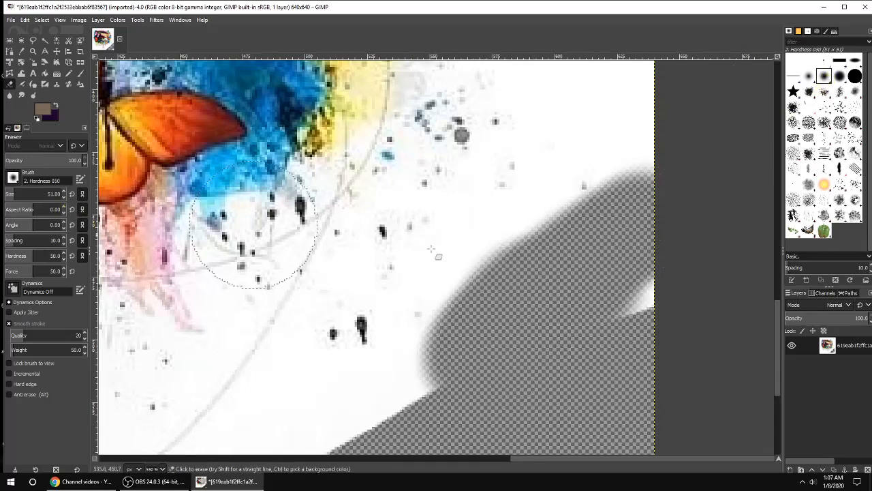
{"action": "mouse_move", "coordinate": [565, 240]}
{"action": "left_mouse_down"}
{"action": "mouse_move", "coordinate": [531, 235]}
{"action": "mouse_move", "coordinate": [521, 258]}
{"action": "mouse_move", "coordinate": [501, 266]}
{"action": "mouse_move", "coordinate": [545, 245]}
{"action": "mouse_move", "coordinate": [633, 162]}
{"action": "mouse_move", "coordinate": [588, 185]}
{"action": "mouse_move", "coordinate": [573, 233]}
{"action": "left_mouse_up"}
Step: Switch to softer Hardness 025 and 075 brushes and erase soft patches of white background near the image's right edge
{"action": "left_click", "coordinate": [808, 76]}
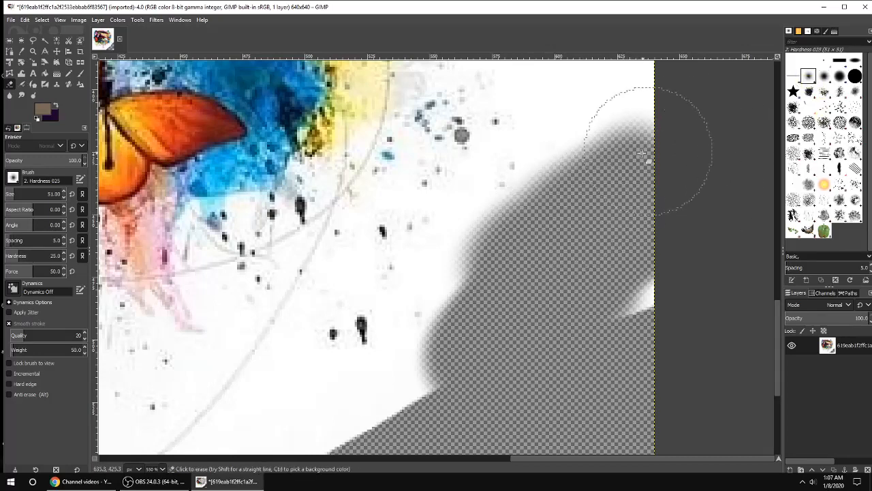
{"action": "left_click_drag", "start_coordinate": [580, 171], "coordinate": [580, 155]}
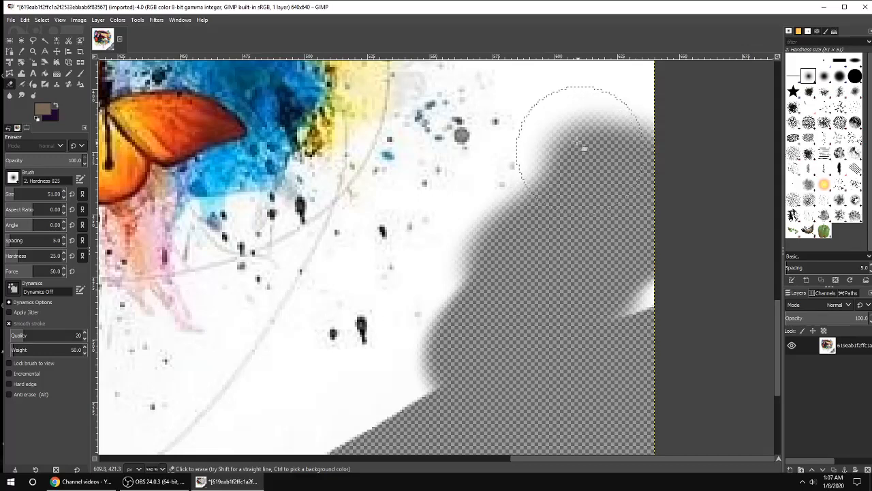
{"action": "scroll", "coordinate": [566, 131], "scroll_direction": "up", "scroll_amount": 5}
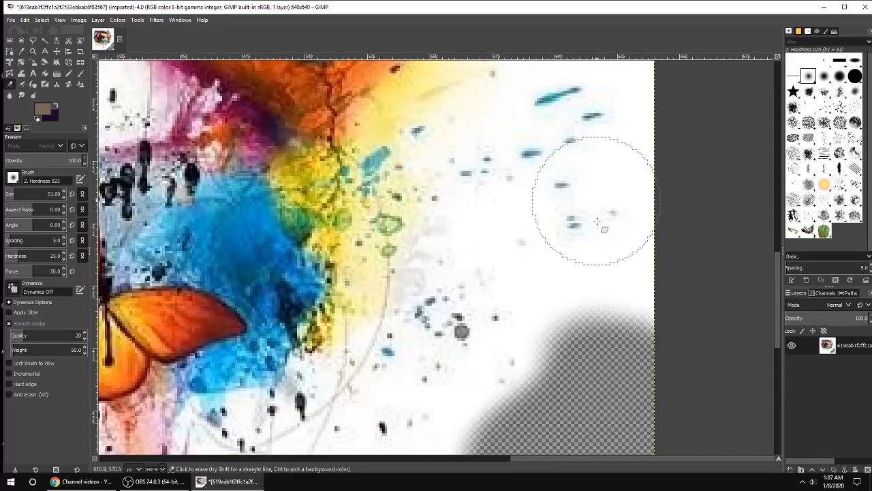
{"action": "left_click", "coordinate": [566, 236]}
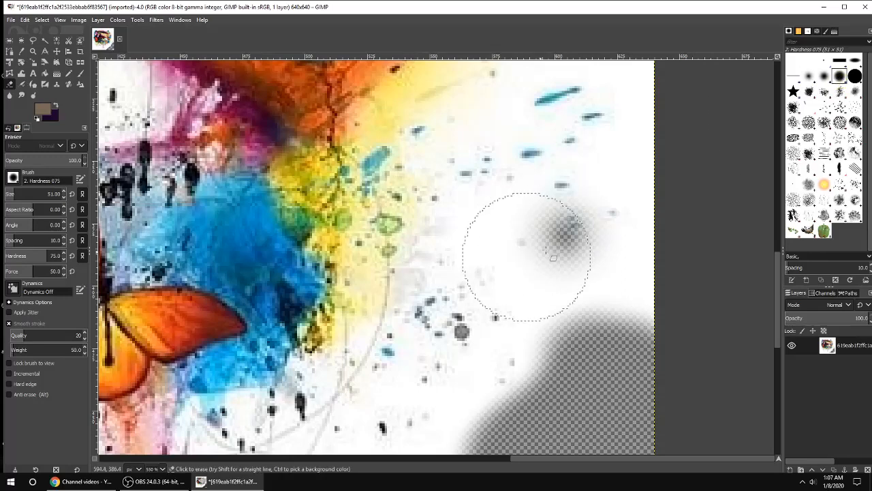
{"action": "left_click", "coordinate": [563, 235]}
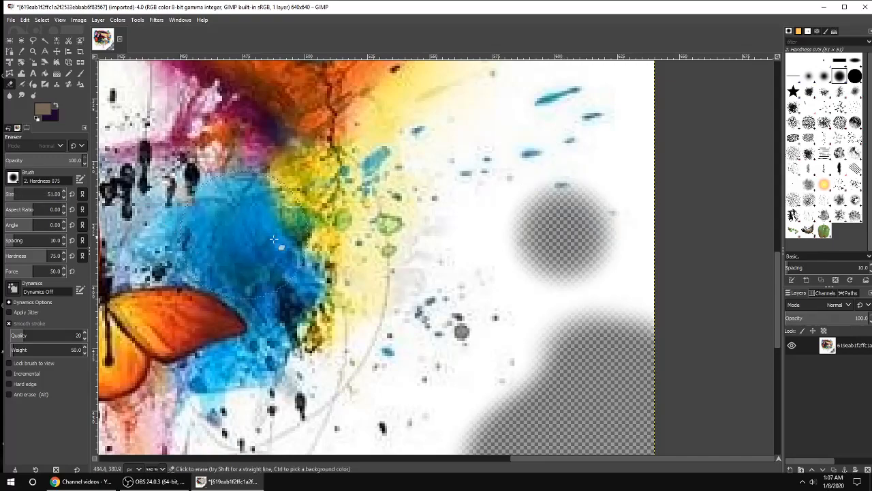
Step: Reduce the eraser size to 7 and erase the white background along the top edge of the green butterfly's wing
{"action": "scroll", "coordinate": [404, 395], "scroll_direction": "down", "scroll_amount": 5}
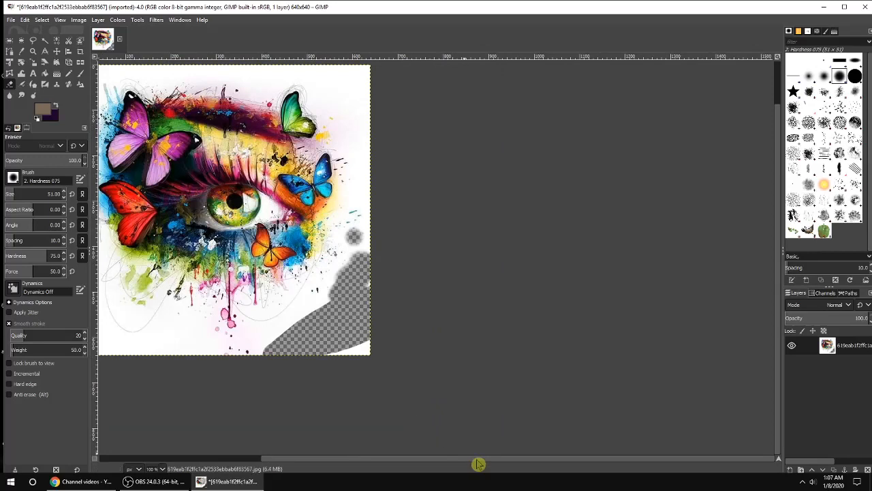
{"action": "left_click_drag", "start_coordinate": [477, 460], "coordinate": [375, 459]}
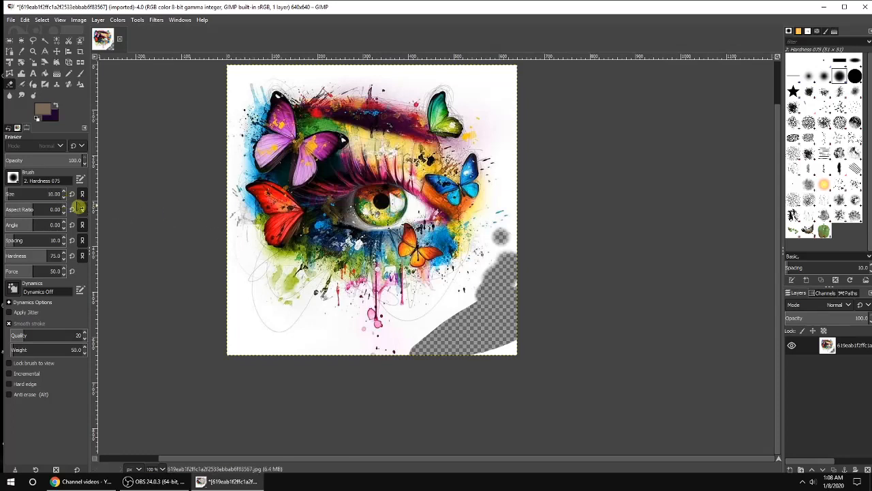
{"action": "left_click", "coordinate": [63, 193]}
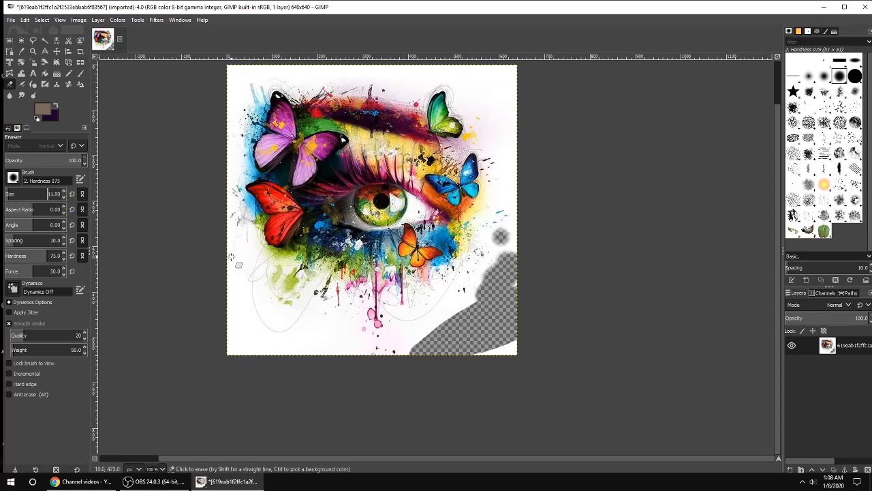
{"action": "scroll", "coordinate": [471, 126], "scroll_direction": "up", "scroll_amount": 6}
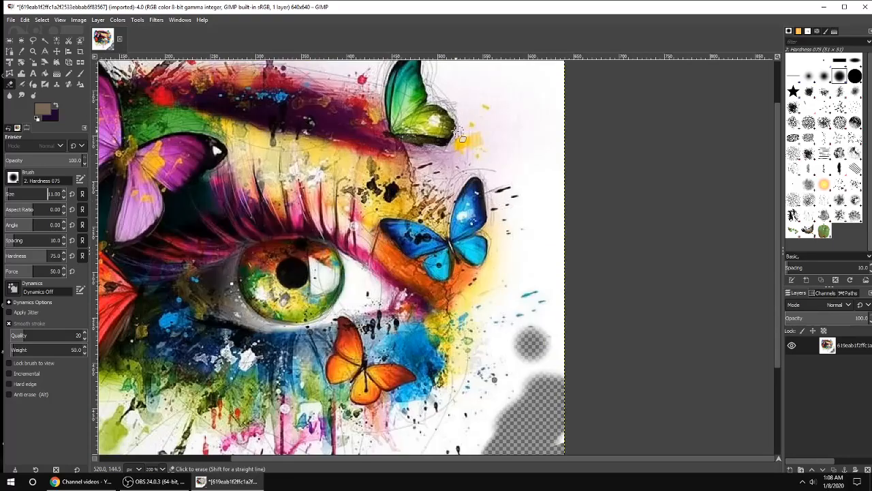
{"action": "scroll", "coordinate": [365, 204], "scroll_direction": "up", "scroll_amount": 5}
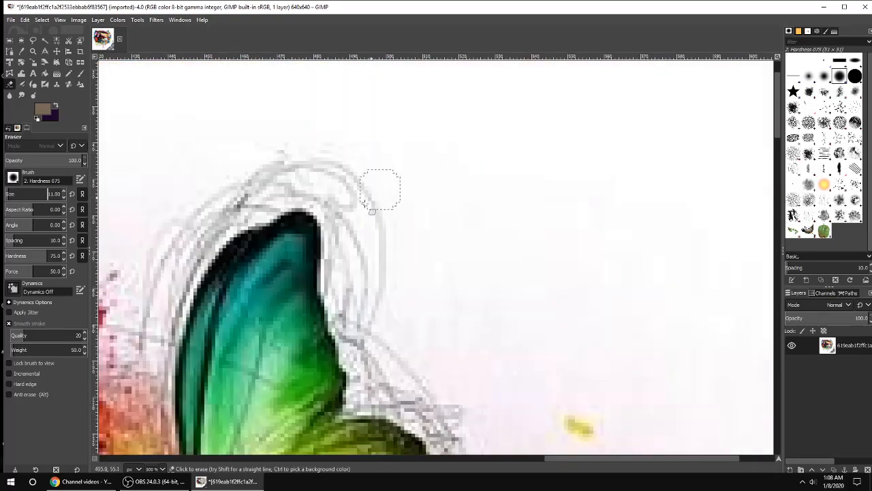
{"action": "scroll", "coordinate": [318, 252], "scroll_direction": "up", "scroll_amount": 3}
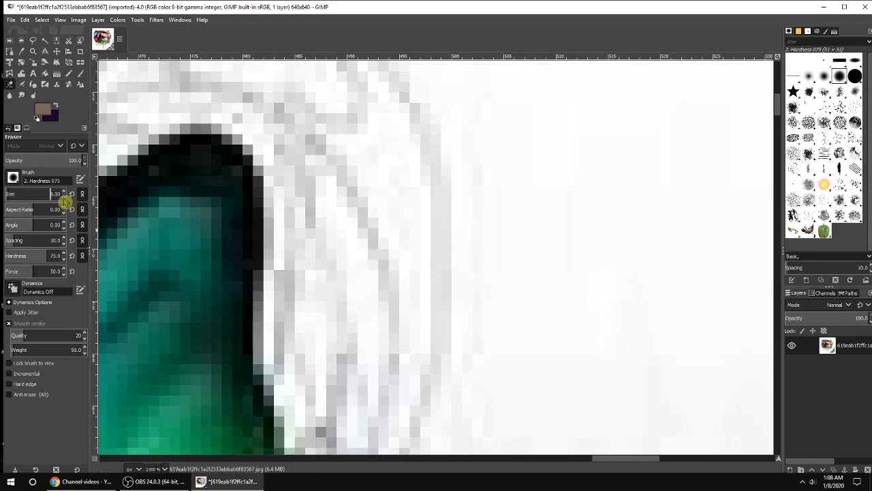
{"action": "scroll", "coordinate": [64, 202], "scroll_direction": "up", "scroll_amount": 2}
{"action": "mouse_move", "coordinate": [252, 110]}
{"action": "left_mouse_down"}
{"action": "mouse_move", "coordinate": [280, 163]}
{"action": "mouse_move", "coordinate": [285, 201]}
{"action": "mouse_move", "coordinate": [285, 174]}
{"action": "mouse_move", "coordinate": [261, 131]}
{"action": "mouse_move", "coordinate": [230, 107]}
{"action": "mouse_move", "coordinate": [194, 104]}
{"action": "mouse_move", "coordinate": [248, 120]}
{"action": "mouse_move", "coordinate": [277, 168]}
{"action": "mouse_move", "coordinate": [291, 324]}
{"action": "mouse_move", "coordinate": [291, 226]}
{"action": "mouse_move", "coordinate": [279, 318]}
{"action": "mouse_move", "coordinate": [287, 381]}
{"action": "mouse_move", "coordinate": [300, 409]}
{"action": "left_mouse_up"}
Step: Continue erasing the white background around the green butterfly's right wing edge
{"action": "scroll", "coordinate": [299, 396], "scroll_direction": "down", "scroll_amount": 2}
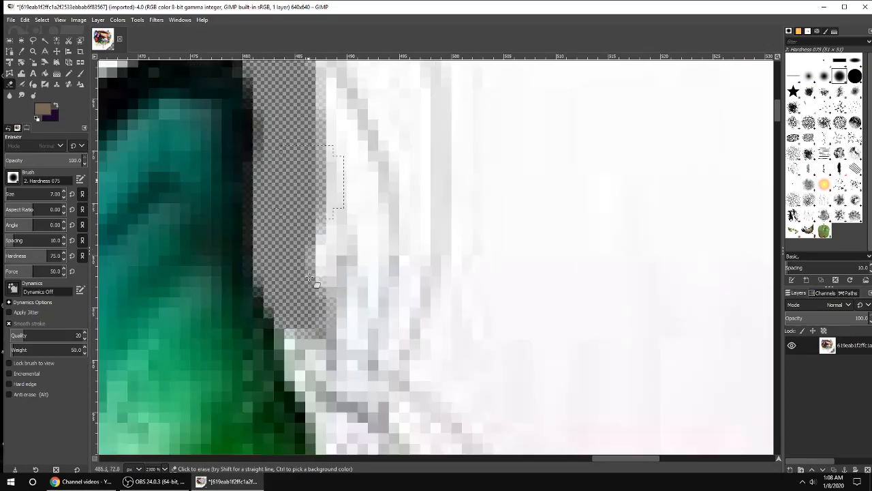
{"action": "mouse_move", "coordinate": [291, 185]}
{"action": "left_mouse_down"}
{"action": "mouse_move", "coordinate": [307, 269]}
{"action": "mouse_move", "coordinate": [357, 399]}
{"action": "left_mouse_up"}
{"action": "scroll", "coordinate": [354, 225], "scroll_direction": "down", "scroll_amount": 4}
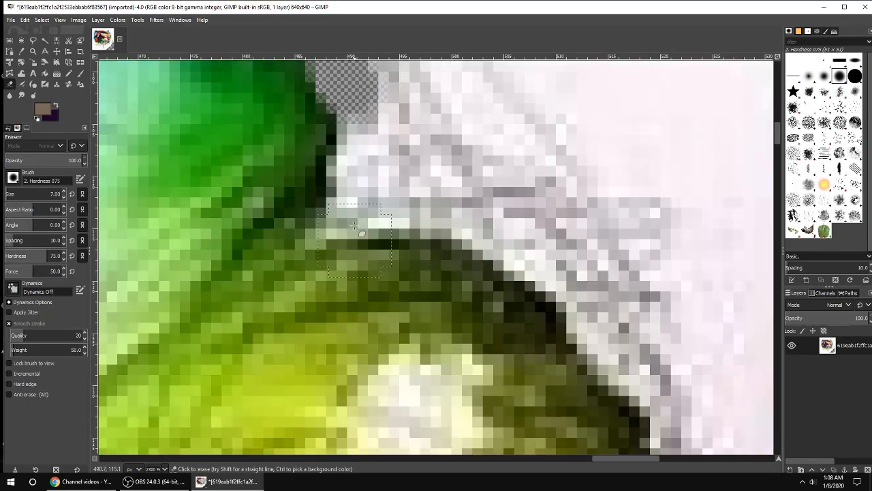
{"action": "mouse_move", "coordinate": [349, 104]}
{"action": "left_mouse_down"}
{"action": "mouse_move", "coordinate": [363, 139]}
{"action": "mouse_move", "coordinate": [336, 219]}
{"action": "mouse_move", "coordinate": [426, 214]}
{"action": "mouse_move", "coordinate": [490, 243]}
{"action": "mouse_move", "coordinate": [555, 297]}
{"action": "mouse_move", "coordinate": [603, 355]}
{"action": "mouse_move", "coordinate": [681, 382]}
{"action": "left_mouse_up"}
{"action": "scroll", "coordinate": [682, 381], "scroll_direction": "down", "scroll_amount": 3}
{"action": "mouse_move", "coordinate": [654, 130]}
{"action": "left_mouse_down"}
{"action": "mouse_move", "coordinate": [682, 155]}
{"action": "mouse_move", "coordinate": [692, 208]}
{"action": "mouse_move", "coordinate": [677, 267]}
{"action": "mouse_move", "coordinate": [648, 301]}
{"action": "mouse_move", "coordinate": [703, 222]}
{"action": "mouse_move", "coordinate": [628, 366]}
{"action": "left_mouse_up"}
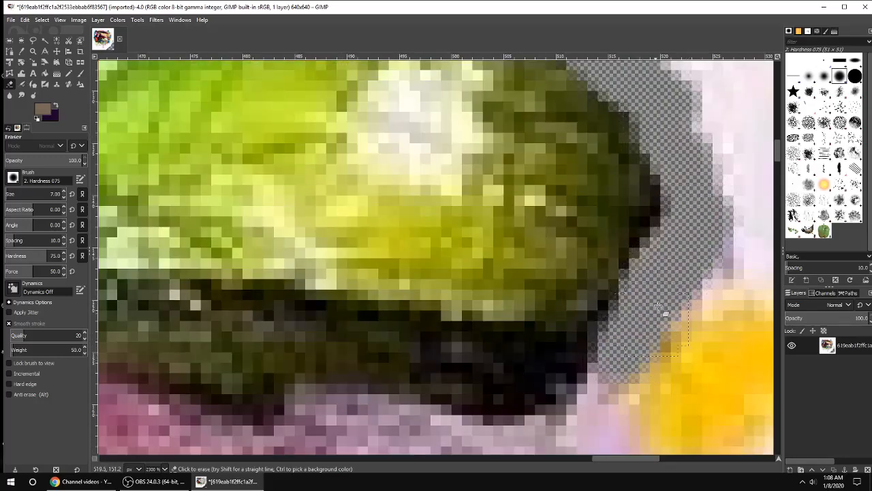
Step: Erase the white background around the yellow splash beside the green butterfly
{"action": "scroll", "coordinate": [661, 273], "scroll_direction": "down", "scroll_amount": 1}
{"action": "scroll", "coordinate": [661, 272], "scroll_direction": "down", "scroll_amount": 3}
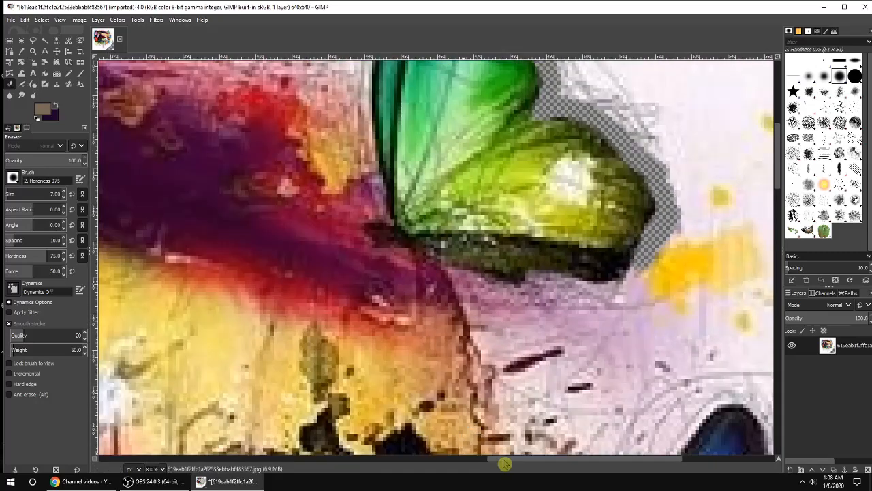
{"action": "left_click_drag", "start_coordinate": [508, 463], "coordinate": [590, 466]}
{"action": "scroll", "coordinate": [424, 229], "scroll_direction": "up", "scroll_amount": 4}
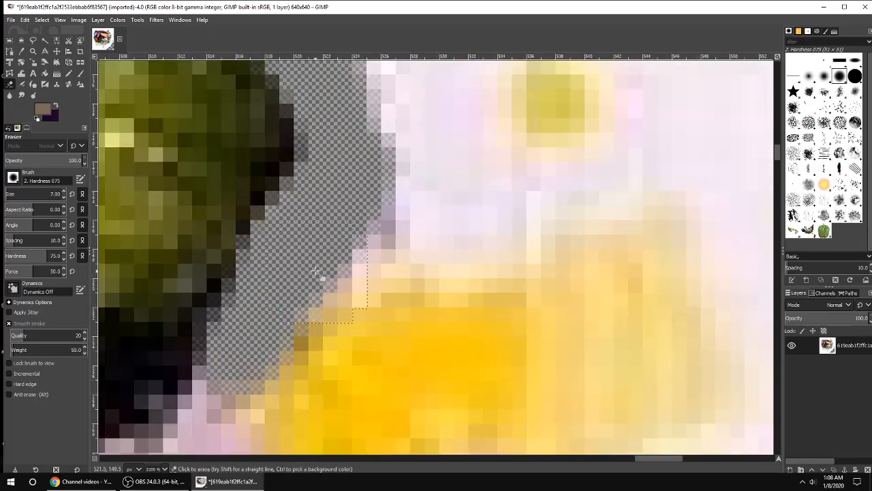
{"action": "mouse_move", "coordinate": [371, 286]}
{"action": "left_mouse_down"}
{"action": "mouse_move", "coordinate": [455, 230]}
{"action": "mouse_move", "coordinate": [600, 190]}
{"action": "mouse_move", "coordinate": [693, 242]}
{"action": "mouse_move", "coordinate": [722, 313]}
{"action": "left_mouse_up"}
{"action": "scroll", "coordinate": [716, 310], "scroll_direction": "down", "scroll_amount": 3}
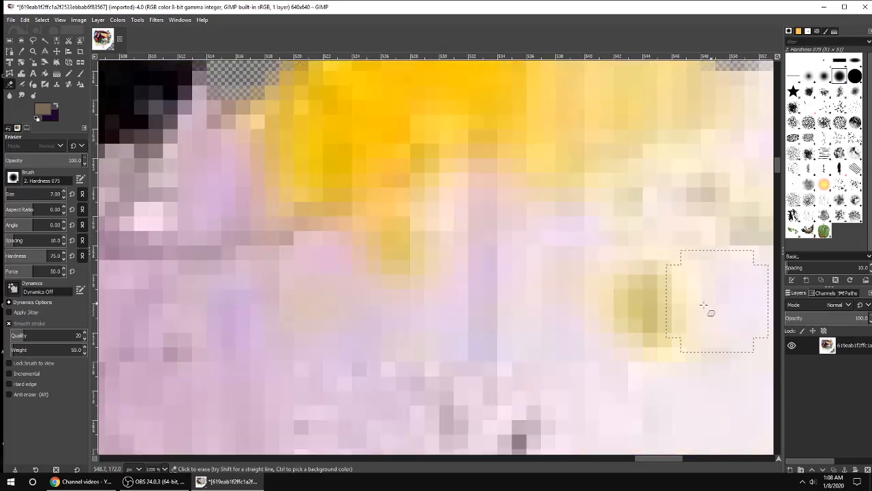
{"action": "left_click_drag", "start_coordinate": [651, 462], "coordinate": [688, 461]}
{"action": "scroll", "coordinate": [336, 278], "scroll_direction": "up", "scroll_amount": 2}
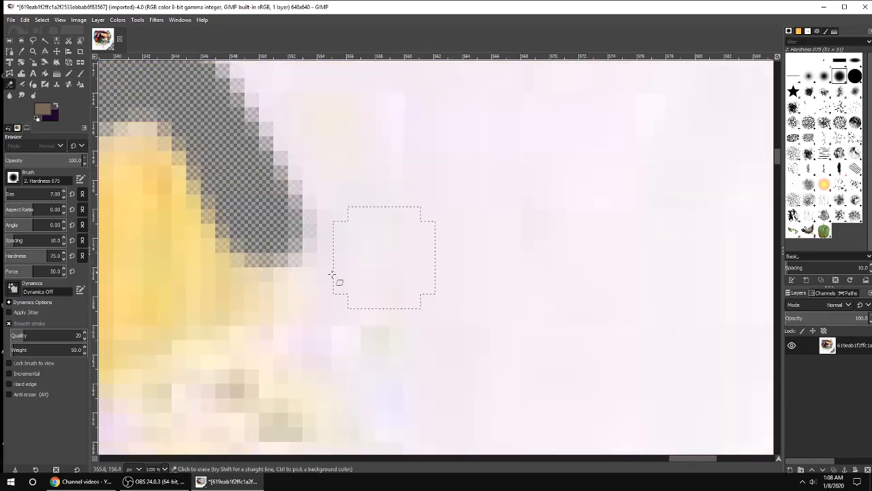
{"action": "mouse_move", "coordinate": [336, 278]}
{"action": "left_mouse_down"}
{"action": "mouse_move", "coordinate": [284, 256]}
{"action": "mouse_move", "coordinate": [311, 333]}
{"action": "mouse_move", "coordinate": [235, 395]}
{"action": "left_mouse_up"}
{"action": "scroll", "coordinate": [235, 396], "scroll_direction": "down", "scroll_amount": 3}
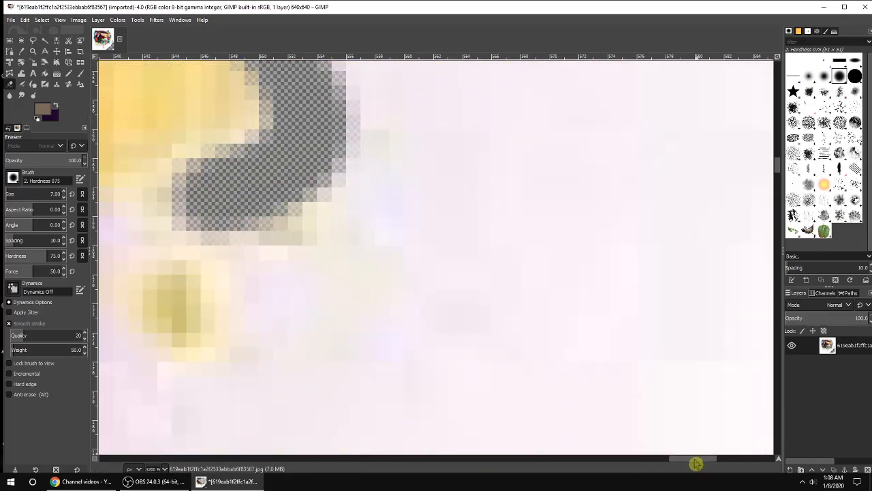
Step: Erase the background between the yellow splash and the blue butterfly's upper wing
{"action": "mouse_move", "coordinate": [696, 461]}
{"action": "left_mouse_down"}
{"action": "mouse_move", "coordinate": [658, 462]}
{"action": "mouse_move", "coordinate": [677, 461]}
{"action": "left_mouse_up"}
{"action": "mouse_move", "coordinate": [464, 220]}
{"action": "left_mouse_down"}
{"action": "mouse_move", "coordinate": [377, 298]}
{"action": "mouse_move", "coordinate": [384, 404]}
{"action": "mouse_move", "coordinate": [449, 282]}
{"action": "mouse_move", "coordinate": [572, 184]}
{"action": "mouse_move", "coordinate": [446, 353]}
{"action": "left_mouse_up"}
{"action": "scroll", "coordinate": [447, 353], "scroll_direction": "down", "scroll_amount": 2}
{"action": "mouse_move", "coordinate": [409, 229]}
{"action": "left_mouse_down"}
{"action": "mouse_move", "coordinate": [472, 257]}
{"action": "mouse_move", "coordinate": [623, 286]}
{"action": "mouse_move", "coordinate": [639, 316]}
{"action": "mouse_move", "coordinate": [474, 314]}
{"action": "mouse_move", "coordinate": [695, 400]}
{"action": "mouse_move", "coordinate": [634, 353]}
{"action": "left_mouse_up"}
{"action": "scroll", "coordinate": [634, 352], "scroll_direction": "down", "scroll_amount": 4}
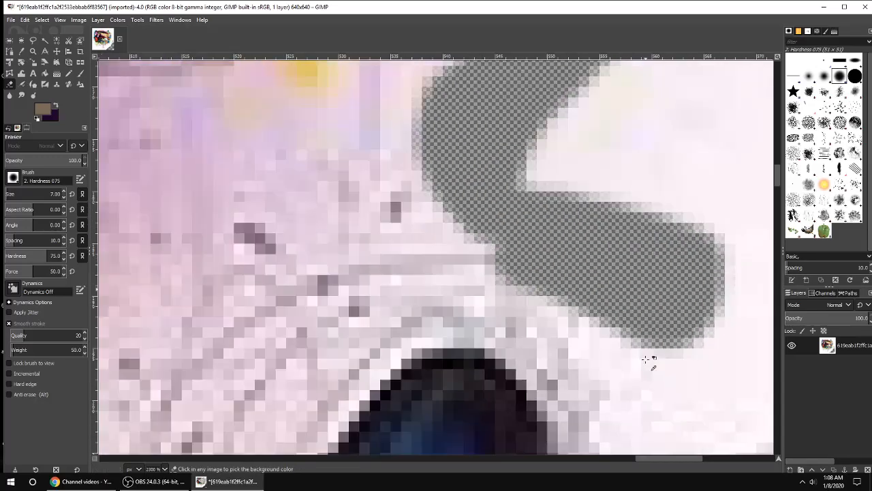
{"action": "scroll", "coordinate": [651, 357], "scroll_direction": "down", "scroll_amount": 4}
{"action": "scroll", "coordinate": [661, 288], "scroll_direction": "up", "scroll_amount": 1}
{"action": "mouse_move", "coordinate": [602, 116]}
{"action": "left_mouse_down"}
{"action": "mouse_move", "coordinate": [625, 232]}
{"action": "mouse_move", "coordinate": [681, 197]}
{"action": "left_mouse_up"}
{"action": "scroll", "coordinate": [681, 197], "scroll_direction": "down", "scroll_amount": 4}
Step: Erase the white background along the blue butterfly's upper wing and the dark streaks beside it
{"action": "scroll", "coordinate": [681, 199], "scroll_direction": "down", "scroll_amount": 1}
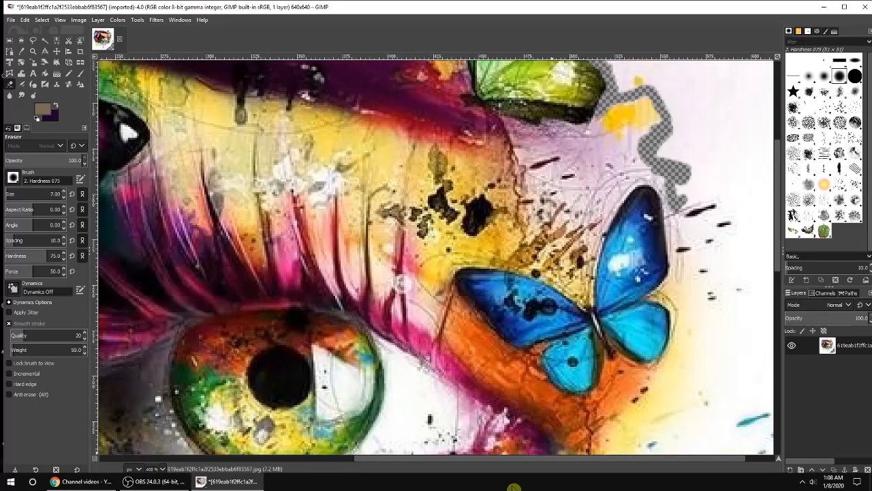
{"action": "scroll", "coordinate": [576, 212], "scroll_direction": "up", "scroll_amount": 5}
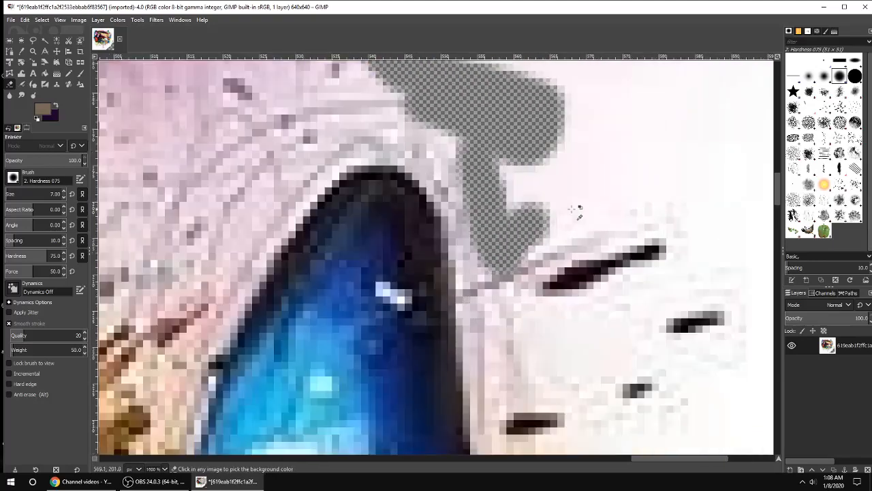
{"action": "mouse_move", "coordinate": [576, 211]}
{"action": "left_mouse_down"}
{"action": "mouse_move", "coordinate": [525, 232]}
{"action": "mouse_move", "coordinate": [671, 209]}
{"action": "mouse_move", "coordinate": [644, 246]}
{"action": "mouse_move", "coordinate": [557, 276]}
{"action": "mouse_move", "coordinate": [530, 276]}
{"action": "mouse_move", "coordinate": [560, 229]}
{"action": "mouse_move", "coordinate": [494, 179]}
{"action": "mouse_move", "coordinate": [527, 171]}
{"action": "mouse_move", "coordinate": [519, 143]}
{"action": "mouse_move", "coordinate": [551, 275]}
{"action": "mouse_move", "coordinate": [548, 368]}
{"action": "mouse_move", "coordinate": [513, 240]}
{"action": "mouse_move", "coordinate": [537, 405]}
{"action": "mouse_move", "coordinate": [569, 273]}
{"action": "mouse_move", "coordinate": [593, 314]}
{"action": "mouse_move", "coordinate": [637, 340]}
{"action": "mouse_move", "coordinate": [661, 333]}
{"action": "mouse_move", "coordinate": [637, 340]}
{"action": "mouse_move", "coordinate": [650, 314]}
{"action": "mouse_move", "coordinate": [592, 315]}
{"action": "mouse_move", "coordinate": [617, 359]}
{"action": "left_mouse_up"}
{"action": "scroll", "coordinate": [579, 320], "scroll_direction": "down", "scroll_amount": 4}
{"action": "scroll", "coordinate": [555, 198], "scroll_direction": "up", "scroll_amount": 1}
{"action": "mouse_move", "coordinate": [537, 142]}
{"action": "left_mouse_down"}
{"action": "mouse_move", "coordinate": [585, 231]}
{"action": "mouse_move", "coordinate": [559, 334]}
{"action": "mouse_move", "coordinate": [582, 376]}
{"action": "mouse_move", "coordinate": [599, 259]}
{"action": "mouse_move", "coordinate": [558, 141]}
{"action": "mouse_move", "coordinate": [592, 126]}
{"action": "mouse_move", "coordinate": [627, 316]}
{"action": "mouse_move", "coordinate": [616, 280]}
{"action": "left_mouse_up"}
{"action": "scroll", "coordinate": [617, 280], "scroll_direction": "down", "scroll_amount": 6}
{"action": "mouse_move", "coordinate": [585, 102]}
{"action": "left_mouse_down"}
{"action": "mouse_move", "coordinate": [610, 158]}
{"action": "mouse_move", "coordinate": [523, 369]}
{"action": "mouse_move", "coordinate": [597, 228]}
{"action": "mouse_move", "coordinate": [626, 139]}
{"action": "left_mouse_up"}
Step: Erase the white background among the splatter dots on the right side near the orange and yellow paint
{"action": "scroll", "coordinate": [624, 259], "scroll_direction": "down", "scroll_amount": 6}
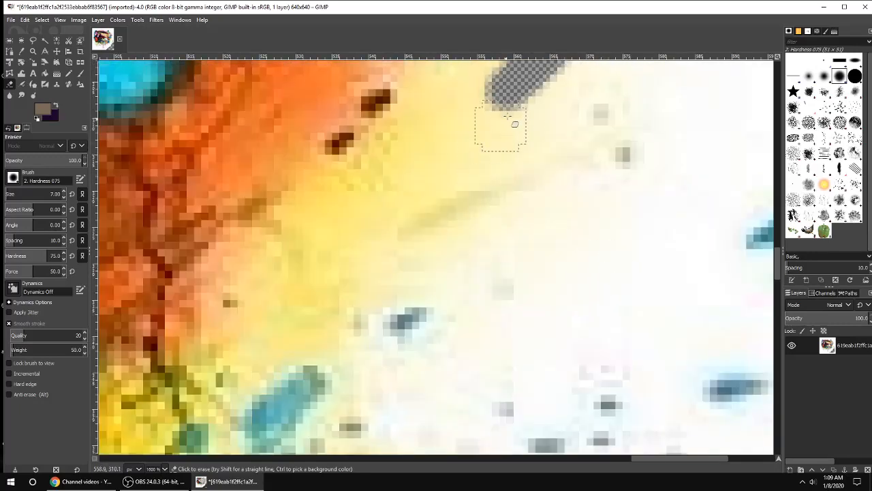
{"action": "mouse_move", "coordinate": [520, 104]}
{"action": "left_mouse_down"}
{"action": "mouse_move", "coordinate": [599, 122]}
{"action": "mouse_move", "coordinate": [559, 168]}
{"action": "mouse_move", "coordinate": [462, 241]}
{"action": "mouse_move", "coordinate": [578, 141]}
{"action": "mouse_move", "coordinate": [549, 74]}
{"action": "mouse_move", "coordinate": [585, 127]}
{"action": "mouse_move", "coordinate": [457, 275]}
{"action": "mouse_move", "coordinate": [370, 340]}
{"action": "mouse_move", "coordinate": [432, 304]}
{"action": "mouse_move", "coordinate": [458, 310]}
{"action": "mouse_move", "coordinate": [395, 360]}
{"action": "left_mouse_up"}
{"action": "scroll", "coordinate": [409, 288], "scroll_direction": "down", "scroll_amount": 3}
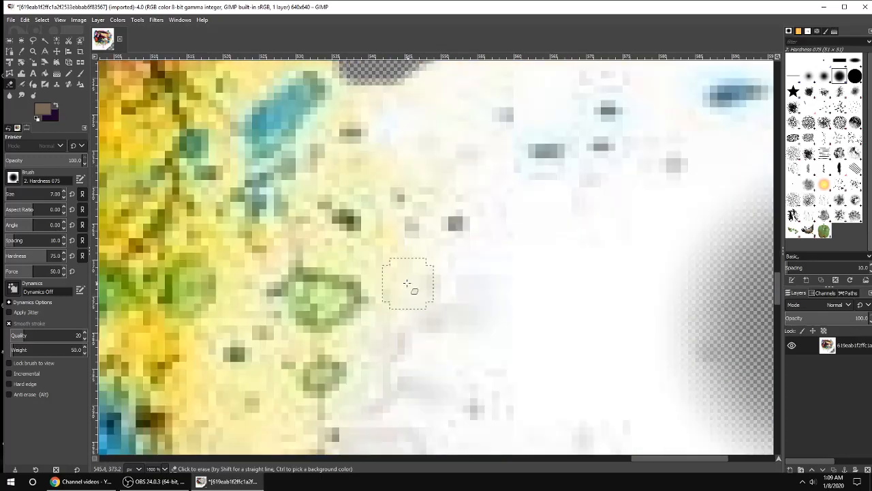
{"action": "scroll", "coordinate": [372, 148], "scroll_direction": "up", "scroll_amount": 1}
{"action": "mouse_move", "coordinate": [372, 148]}
{"action": "left_mouse_down"}
{"action": "mouse_move", "coordinate": [372, 212]}
{"action": "mouse_move", "coordinate": [413, 263]}
{"action": "mouse_move", "coordinate": [444, 329]}
{"action": "mouse_move", "coordinate": [413, 372]}
{"action": "mouse_move", "coordinate": [409, 362]}
{"action": "mouse_move", "coordinate": [477, 269]}
{"action": "mouse_move", "coordinate": [588, 308]}
{"action": "mouse_move", "coordinate": [434, 165]}
{"action": "mouse_move", "coordinate": [409, 232]}
{"action": "mouse_move", "coordinate": [492, 286]}
{"action": "mouse_move", "coordinate": [448, 211]}
{"action": "mouse_move", "coordinate": [436, 211]}
{"action": "mouse_move", "coordinate": [489, 314]}
{"action": "left_mouse_up"}
{"action": "scroll", "coordinate": [489, 314], "scroll_direction": "down", "scroll_amount": 2}
{"action": "mouse_move", "coordinate": [419, 206]}
{"action": "left_mouse_down"}
{"action": "mouse_move", "coordinate": [396, 215]}
{"action": "mouse_move", "coordinate": [359, 274]}
{"action": "mouse_move", "coordinate": [357, 356]}
{"action": "mouse_move", "coordinate": [343, 419]}
{"action": "left_mouse_up"}
{"action": "scroll", "coordinate": [376, 347], "scroll_direction": "down", "scroll_amount": 4}
{"action": "scroll", "coordinate": [376, 329], "scroll_direction": "up", "scroll_amount": 4}
{"action": "mouse_move", "coordinate": [371, 289]}
{"action": "left_mouse_down"}
{"action": "mouse_move", "coordinate": [334, 341]}
{"action": "mouse_move", "coordinate": [204, 395]}
{"action": "mouse_move", "coordinate": [248, 403]}
{"action": "mouse_move", "coordinate": [381, 287]}
{"action": "mouse_move", "coordinate": [409, 177]}
{"action": "mouse_move", "coordinate": [436, 116]}
{"action": "left_mouse_up"}
{"action": "scroll", "coordinate": [419, 273], "scroll_direction": "down", "scroll_amount": 4}
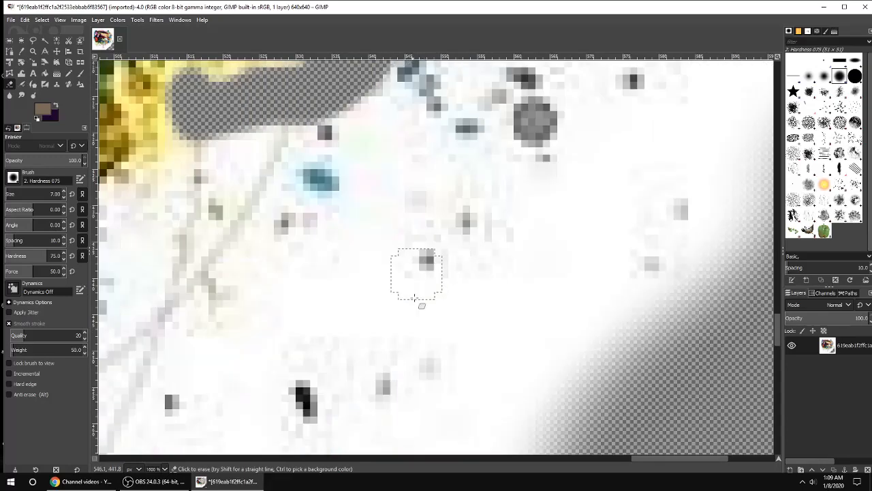
{"action": "left_click_drag", "start_coordinate": [671, 458], "coordinate": [606, 458]}
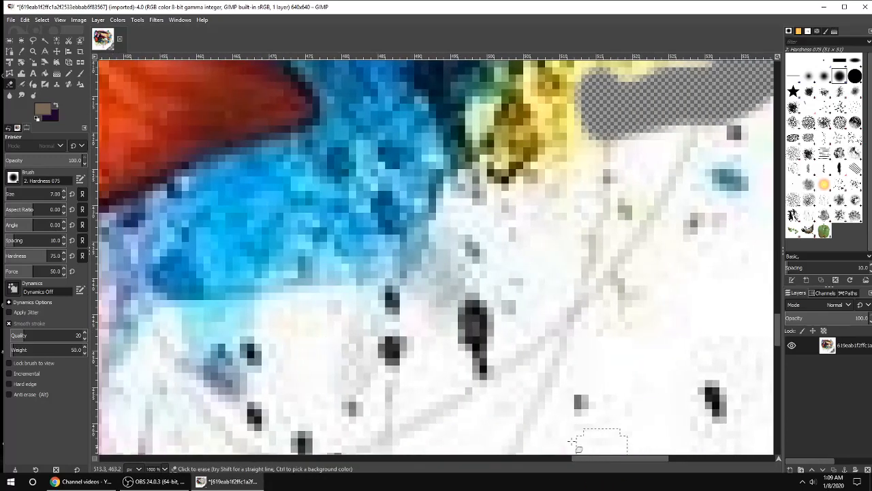
Step: Erase the white background beneath the blue splash next to the orange butterfly
{"action": "mouse_move", "coordinate": [265, 371]}
{"action": "left_mouse_down"}
{"action": "mouse_move", "coordinate": [272, 330]}
{"action": "mouse_move", "coordinate": [332, 317]}
{"action": "mouse_move", "coordinate": [339, 376]}
{"action": "mouse_move", "coordinate": [385, 360]}
{"action": "mouse_move", "coordinate": [386, 317]}
{"action": "mouse_move", "coordinate": [318, 309]}
{"action": "mouse_move", "coordinate": [394, 341]}
{"action": "mouse_move", "coordinate": [411, 363]}
{"action": "mouse_move", "coordinate": [440, 263]}
{"action": "mouse_move", "coordinate": [500, 252]}
{"action": "mouse_move", "coordinate": [441, 223]}
{"action": "mouse_move", "coordinate": [489, 201]}
{"action": "mouse_move", "coordinate": [579, 186]}
{"action": "mouse_move", "coordinate": [599, 149]}
{"action": "mouse_move", "coordinate": [544, 202]}
{"action": "mouse_move", "coordinate": [453, 207]}
{"action": "mouse_move", "coordinate": [418, 311]}
{"action": "mouse_move", "coordinate": [370, 318]}
{"action": "mouse_move", "coordinate": [452, 244]}
{"action": "mouse_move", "coordinate": [476, 269]}
{"action": "mouse_move", "coordinate": [567, 240]}
{"action": "mouse_move", "coordinate": [647, 111]}
{"action": "left_mouse_up"}
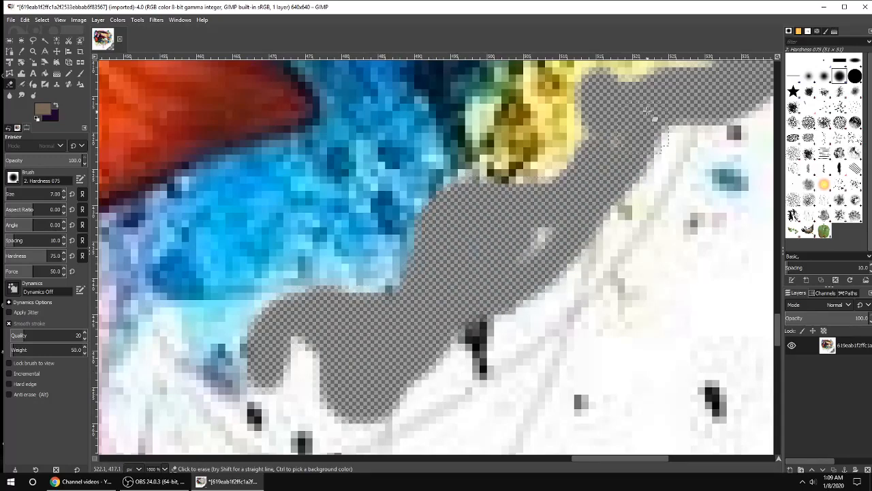
{"action": "mouse_move", "coordinate": [515, 279]}
{"action": "left_mouse_down"}
{"action": "mouse_move", "coordinate": [245, 340]}
{"action": "mouse_move", "coordinate": [136, 382]}
{"action": "mouse_move", "coordinate": [246, 409]}
{"action": "left_mouse_up"}
{"action": "left_click_drag", "start_coordinate": [592, 471], "coordinate": [551, 467]}
{"action": "scroll", "coordinate": [297, 276], "scroll_direction": "down", "scroll_amount": 5}
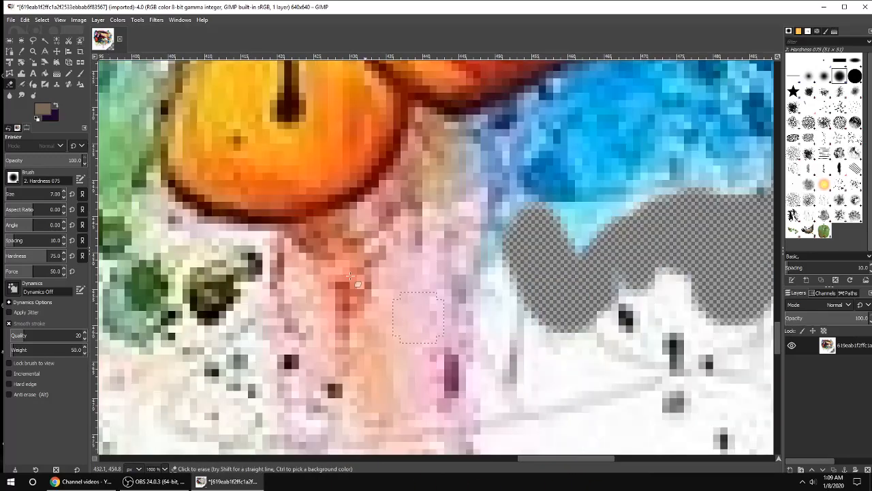
{"action": "mouse_move", "coordinate": [211, 133]}
{"action": "left_mouse_down"}
{"action": "mouse_move", "coordinate": [371, 320]}
{"action": "mouse_move", "coordinate": [416, 293]}
{"action": "mouse_move", "coordinate": [540, 391]}
{"action": "mouse_move", "coordinate": [477, 195]}
{"action": "mouse_move", "coordinate": [548, 122]}
{"action": "mouse_move", "coordinate": [494, 103]}
{"action": "mouse_move", "coordinate": [504, 116]}
{"action": "left_mouse_up"}
{"action": "scroll", "coordinate": [511, 224], "scroll_direction": "up", "scroll_amount": 3}
{"action": "mouse_move", "coordinate": [509, 226]}
{"action": "left_mouse_down"}
{"action": "mouse_move", "coordinate": [641, 185]}
{"action": "mouse_move", "coordinate": [557, 292]}
{"action": "left_mouse_up"}
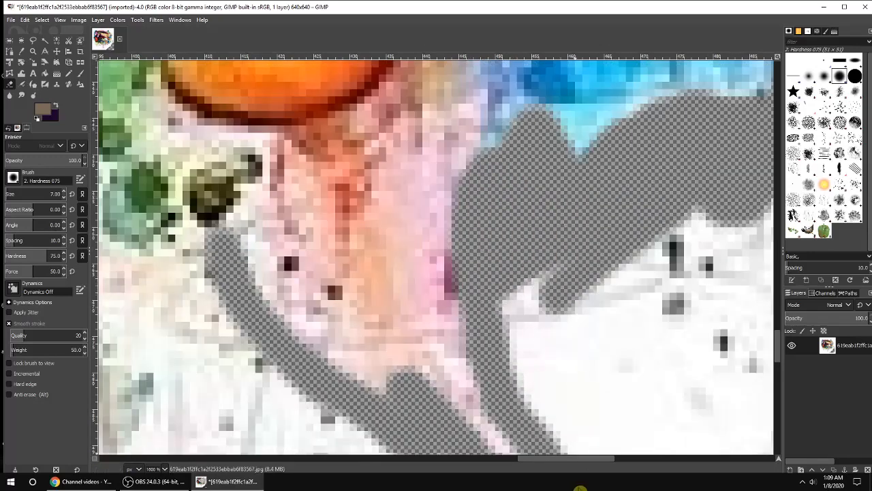
{"action": "left_click_drag", "start_coordinate": [590, 465], "coordinate": [539, 461]}
Step: Erase the white background between the pink paint drips toward the bottom of the image
{"action": "scroll", "coordinate": [515, 316], "scroll_direction": "down", "scroll_amount": 2}
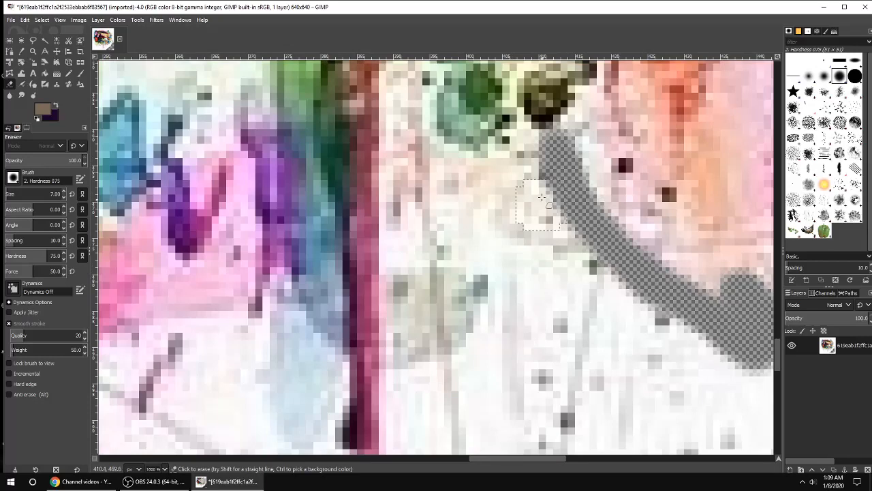
{"action": "mouse_move", "coordinate": [541, 198]}
{"action": "left_mouse_down"}
{"action": "mouse_move", "coordinate": [463, 226]}
{"action": "mouse_move", "coordinate": [399, 225]}
{"action": "mouse_move", "coordinate": [406, 289]}
{"action": "mouse_move", "coordinate": [384, 389]}
{"action": "mouse_move", "coordinate": [416, 308]}
{"action": "mouse_move", "coordinate": [391, 248]}
{"action": "mouse_move", "coordinate": [394, 405]}
{"action": "left_mouse_up"}
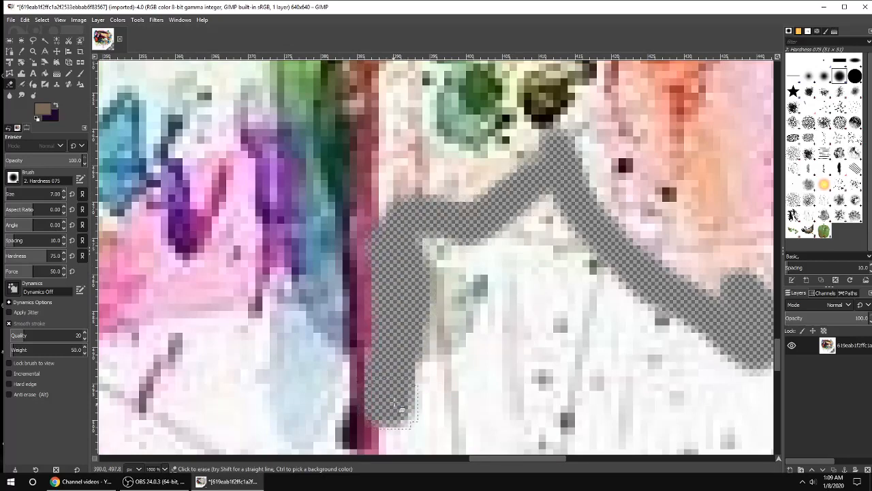
{"action": "scroll", "coordinate": [394, 406], "scroll_direction": "down", "scroll_amount": 3}
{"action": "mouse_move", "coordinate": [317, 154]}
{"action": "left_mouse_down"}
{"action": "mouse_move", "coordinate": [334, 217]}
{"action": "mouse_move", "coordinate": [328, 369]}
{"action": "mouse_move", "coordinate": [373, 444]}
{"action": "mouse_move", "coordinate": [403, 324]}
{"action": "mouse_move", "coordinate": [397, 198]}
{"action": "mouse_move", "coordinate": [424, 381]}
{"action": "mouse_move", "coordinate": [380, 246]}
{"action": "mouse_move", "coordinate": [297, 256]}
{"action": "mouse_move", "coordinate": [361, 332]}
{"action": "mouse_move", "coordinate": [359, 315]}
{"action": "mouse_move", "coordinate": [385, 333]}
{"action": "left_mouse_up"}
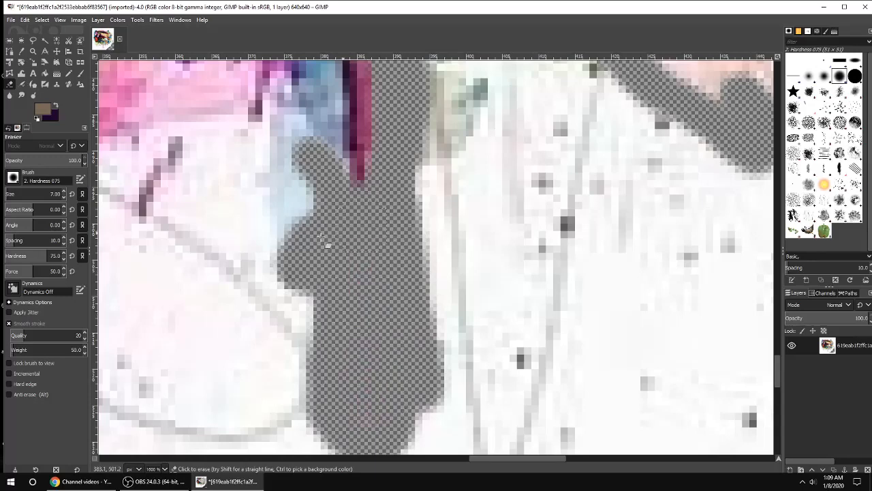
{"action": "mouse_move", "coordinate": [320, 236]}
{"action": "left_mouse_down"}
{"action": "mouse_move", "coordinate": [267, 188]}
{"action": "mouse_move", "coordinate": [259, 131]}
{"action": "mouse_move", "coordinate": [252, 211]}
{"action": "mouse_move", "coordinate": [354, 240]}
{"action": "mouse_move", "coordinate": [280, 206]}
{"action": "mouse_move", "coordinate": [324, 212]}
{"action": "left_mouse_up"}
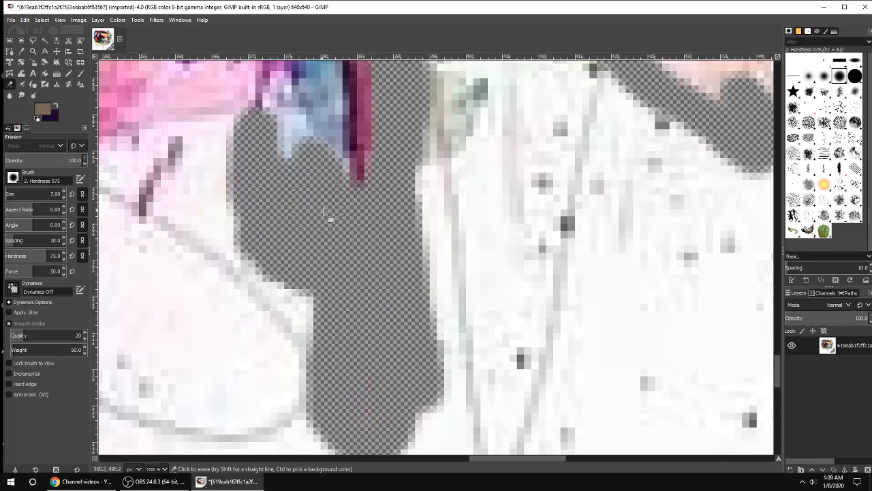
{"action": "left_click_drag", "start_coordinate": [576, 464], "coordinate": [531, 461]}
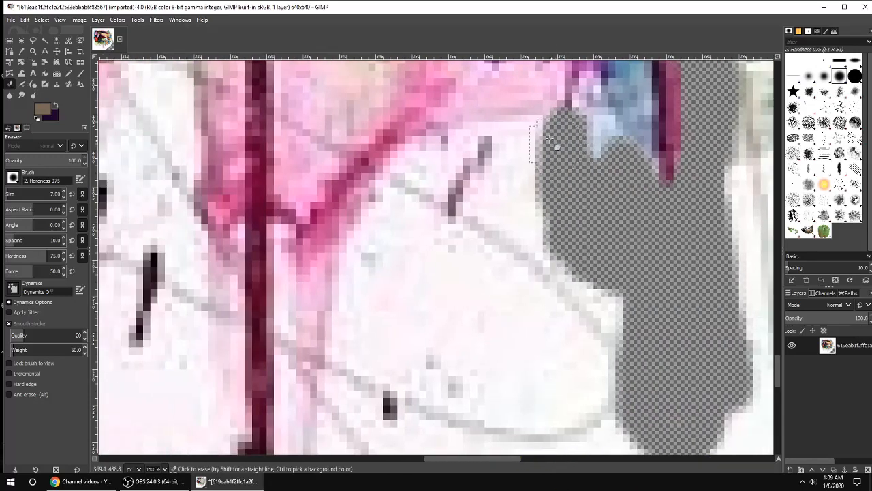
{"action": "mouse_move", "coordinate": [551, 141]}
{"action": "left_mouse_down"}
{"action": "mouse_move", "coordinate": [483, 141]}
{"action": "mouse_move", "coordinate": [407, 182]}
{"action": "mouse_move", "coordinate": [366, 258]}
{"action": "mouse_move", "coordinate": [345, 356]}
{"action": "mouse_move", "coordinate": [373, 305]}
{"action": "mouse_move", "coordinate": [319, 435]}
{"action": "mouse_move", "coordinate": [306, 384]}
{"action": "mouse_move", "coordinate": [289, 368]}
{"action": "mouse_move", "coordinate": [295, 447]}
{"action": "left_mouse_up"}
{"action": "scroll", "coordinate": [298, 423], "scroll_direction": "down", "scroll_amount": 3}
{"action": "mouse_move", "coordinate": [297, 178]}
{"action": "left_mouse_down"}
{"action": "mouse_move", "coordinate": [297, 340]}
{"action": "mouse_move", "coordinate": [348, 153]}
{"action": "mouse_move", "coordinate": [372, 328]}
{"action": "mouse_move", "coordinate": [310, 371]}
{"action": "mouse_move", "coordinate": [385, 382]}
{"action": "left_mouse_up"}
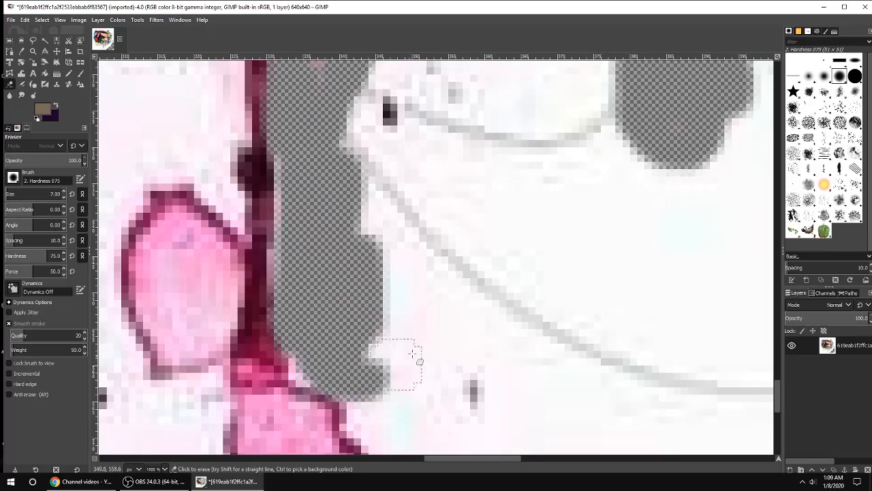
Step: Undo the last eraser stroke, then erase the white background around the two pink petal drips
{"action": "scroll", "coordinate": [413, 353], "scroll_direction": "down", "scroll_amount": 3}
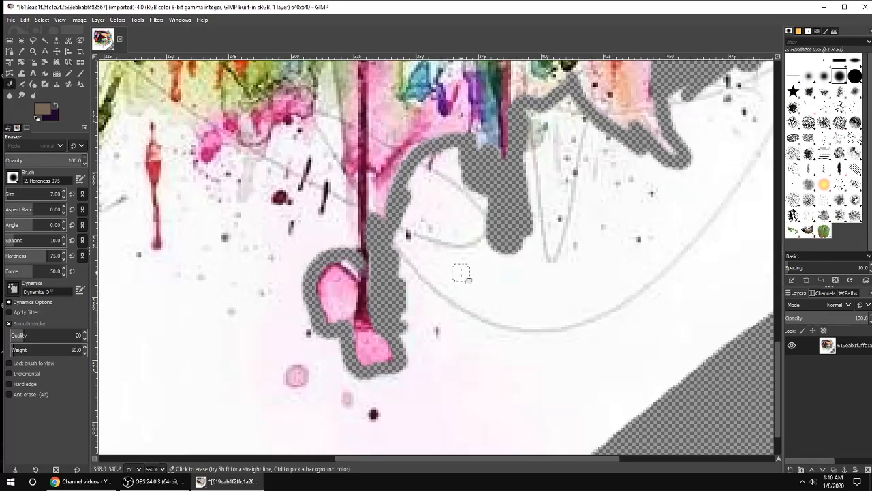
{"action": "key", "text": "ctrl+z"}
{"action": "scroll", "coordinate": [403, 317], "scroll_direction": "up", "scroll_amount": 2}
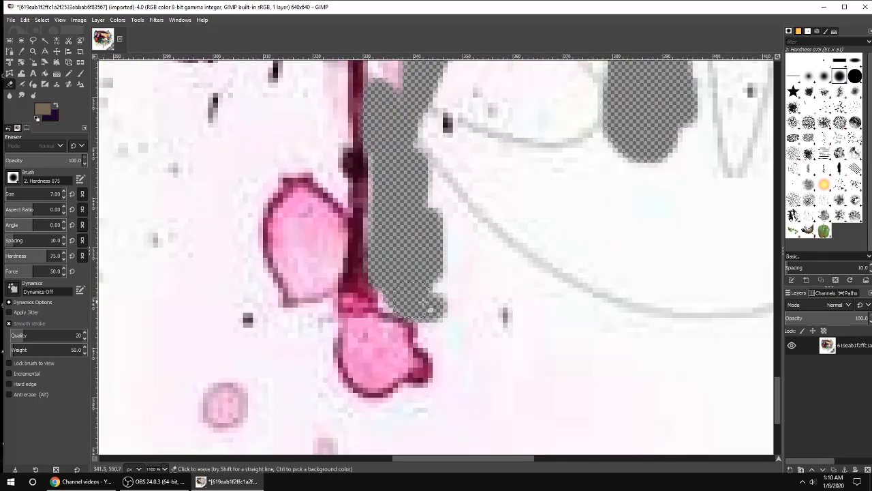
{"action": "mouse_move", "coordinate": [430, 308]}
{"action": "left_mouse_down"}
{"action": "mouse_move", "coordinate": [436, 275]}
{"action": "mouse_move", "coordinate": [431, 344]}
{"action": "mouse_move", "coordinate": [444, 369]}
{"action": "mouse_move", "coordinate": [432, 394]}
{"action": "mouse_move", "coordinate": [384, 411]}
{"action": "mouse_move", "coordinate": [351, 408]}
{"action": "mouse_move", "coordinate": [336, 396]}
{"action": "mouse_move", "coordinate": [321, 357]}
{"action": "mouse_move", "coordinate": [326, 307]}
{"action": "mouse_move", "coordinate": [304, 321]}
{"action": "mouse_move", "coordinate": [272, 314]}
{"action": "mouse_move", "coordinate": [267, 298]}
{"action": "mouse_move", "coordinate": [254, 226]}
{"action": "mouse_move", "coordinate": [280, 173]}
{"action": "left_mouse_up"}
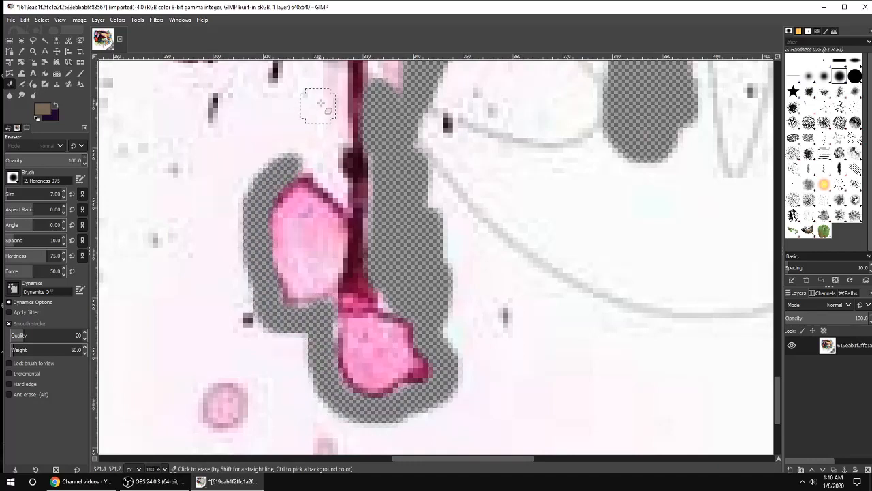
{"action": "mouse_move", "coordinate": [320, 102]}
{"action": "left_mouse_down"}
{"action": "mouse_move", "coordinate": [336, 127]}
{"action": "mouse_move", "coordinate": [337, 186]}
{"action": "left_mouse_up"}
{"action": "left_click_drag", "start_coordinate": [337, 199], "coordinate": [296, 143]}
Step: Erase the remaining white background between the pink drip and the paint above it
{"action": "scroll", "coordinate": [295, 141], "scroll_direction": "up", "scroll_amount": 5}
{"action": "mouse_move", "coordinate": [272, 194]}
{"action": "left_mouse_down"}
{"action": "mouse_move", "coordinate": [324, 282]}
{"action": "mouse_move", "coordinate": [322, 314]}
{"action": "mouse_move", "coordinate": [295, 346]}
{"action": "mouse_move", "coordinate": [320, 331]}
{"action": "mouse_move", "coordinate": [317, 350]}
{"action": "mouse_move", "coordinate": [261, 163]}
{"action": "mouse_move", "coordinate": [239, 244]}
{"action": "mouse_move", "coordinate": [243, 164]}
{"action": "mouse_move", "coordinate": [179, 185]}
{"action": "mouse_move", "coordinate": [180, 135]}
{"action": "mouse_move", "coordinate": [207, 109]}
{"action": "mouse_move", "coordinate": [245, 96]}
{"action": "mouse_move", "coordinate": [188, 219]}
{"action": "mouse_move", "coordinate": [231, 119]}
{"action": "left_mouse_up"}
{"action": "mouse_move", "coordinate": [266, 156]}
{"action": "left_mouse_down"}
{"action": "mouse_move", "coordinate": [288, 143]}
{"action": "mouse_move", "coordinate": [303, 210]}
{"action": "mouse_move", "coordinate": [293, 158]}
{"action": "left_mouse_up"}
{"action": "scroll", "coordinate": [293, 158], "scroll_direction": "up", "scroll_amount": 5}
{"action": "mouse_move", "coordinate": [265, 304]}
{"action": "left_mouse_down"}
{"action": "mouse_move", "coordinate": [285, 180]}
{"action": "mouse_move", "coordinate": [293, 312]}
{"action": "mouse_move", "coordinate": [289, 244]}
{"action": "mouse_move", "coordinate": [299, 293]}
{"action": "mouse_move", "coordinate": [282, 320]}
{"action": "left_mouse_up"}
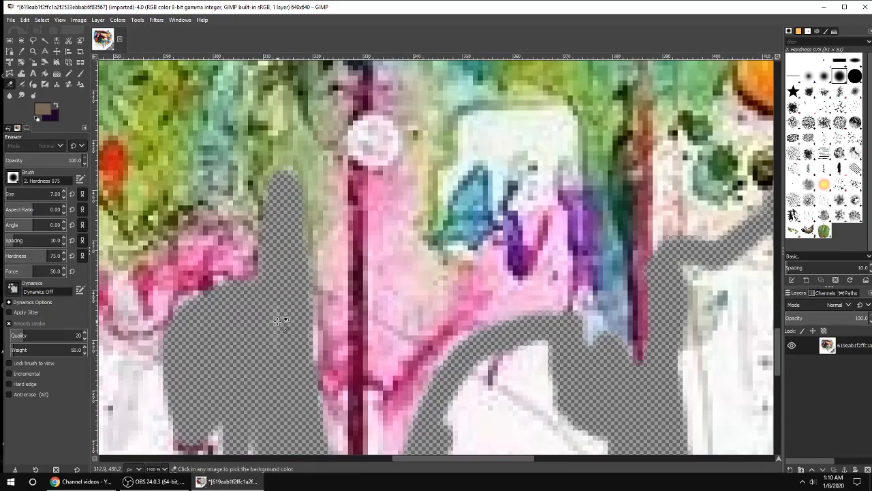
{"action": "scroll", "coordinate": [284, 323], "scroll_direction": "down", "scroll_amount": 3}
{"action": "scroll", "coordinate": [409, 323], "scroll_direction": "down", "scroll_amount": 3}
Step: Erase the white background in the lower right corner and along the dark green splatters on the left
{"action": "mouse_move", "coordinate": [669, 183]}
{"action": "left_mouse_down"}
{"action": "mouse_move", "coordinate": [631, 208]}
{"action": "mouse_move", "coordinate": [654, 210]}
{"action": "left_mouse_up"}
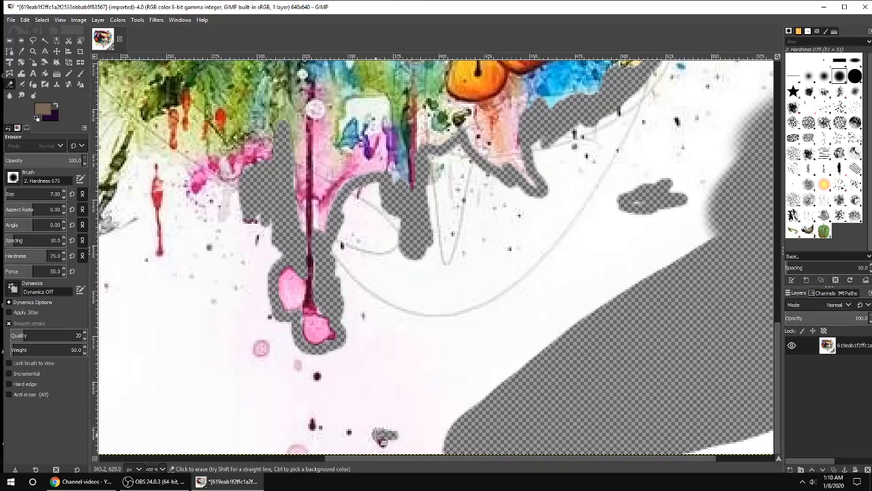
{"action": "left_click_drag", "start_coordinate": [510, 461], "coordinate": [361, 370]}
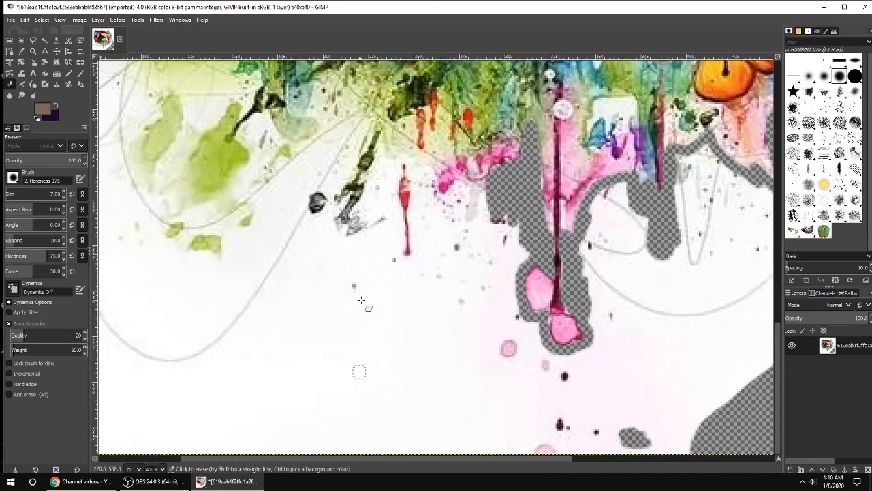
{"action": "scroll", "coordinate": [286, 289], "scroll_direction": "up", "scroll_amount": 3}
{"action": "mouse_move", "coordinate": [268, 200]}
{"action": "left_mouse_down"}
{"action": "mouse_move", "coordinate": [323, 227]}
{"action": "mouse_move", "coordinate": [308, 207]}
{"action": "mouse_move", "coordinate": [317, 186]}
{"action": "mouse_move", "coordinate": [330, 211]}
{"action": "mouse_move", "coordinate": [318, 204]}
{"action": "mouse_move", "coordinate": [359, 238]}
{"action": "left_mouse_up"}
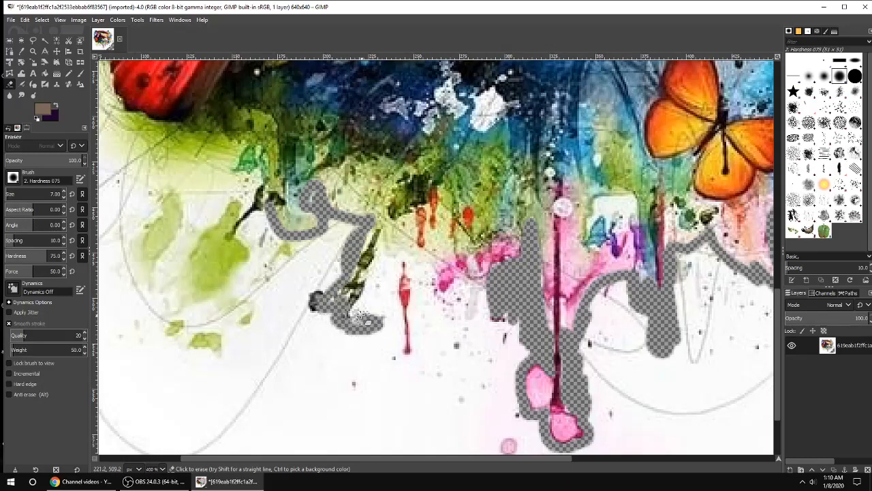
Step: Erase the white background below the red drips and pink splashes at the bottom
{"action": "mouse_move", "coordinate": [409, 257]}
{"action": "left_mouse_down"}
{"action": "mouse_move", "coordinate": [426, 279]}
{"action": "mouse_move", "coordinate": [434, 270]}
{"action": "mouse_move", "coordinate": [442, 302]}
{"action": "mouse_move", "coordinate": [459, 286]}
{"action": "mouse_move", "coordinate": [447, 297]}
{"action": "mouse_move", "coordinate": [462, 287]}
{"action": "mouse_move", "coordinate": [462, 310]}
{"action": "mouse_move", "coordinate": [457, 300]}
{"action": "mouse_move", "coordinate": [488, 307]}
{"action": "mouse_move", "coordinate": [458, 315]}
{"action": "left_mouse_up"}
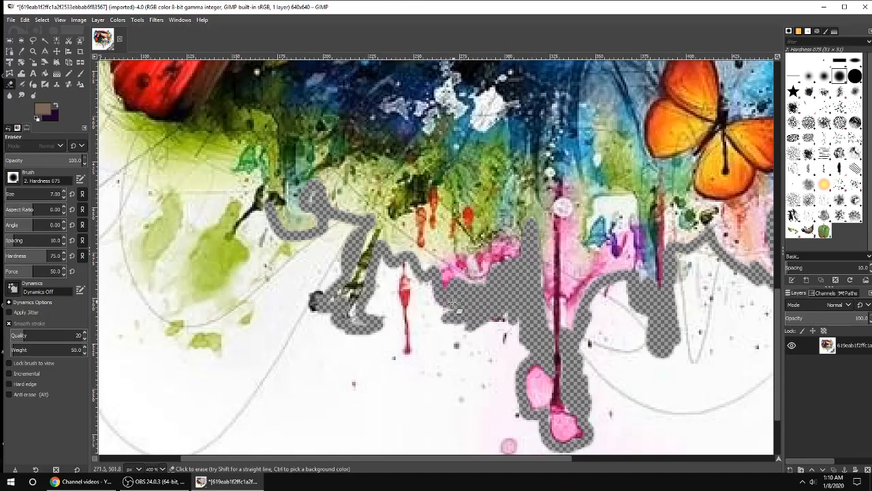
{"action": "left_click_drag", "start_coordinate": [383, 267], "coordinate": [374, 323]}
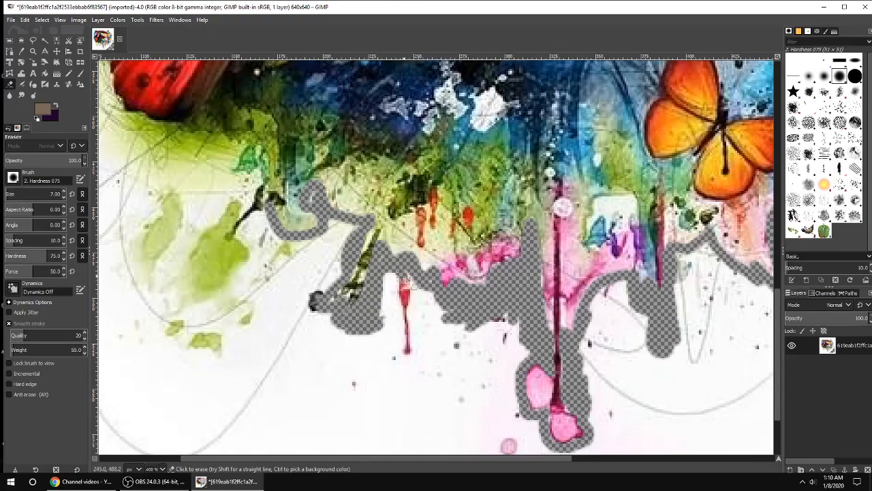
{"action": "mouse_move", "coordinate": [427, 282]}
{"action": "left_mouse_down"}
{"action": "mouse_move", "coordinate": [478, 307]}
{"action": "mouse_move", "coordinate": [419, 313]}
{"action": "mouse_move", "coordinate": [499, 320]}
{"action": "mouse_move", "coordinate": [438, 340]}
{"action": "left_mouse_up"}
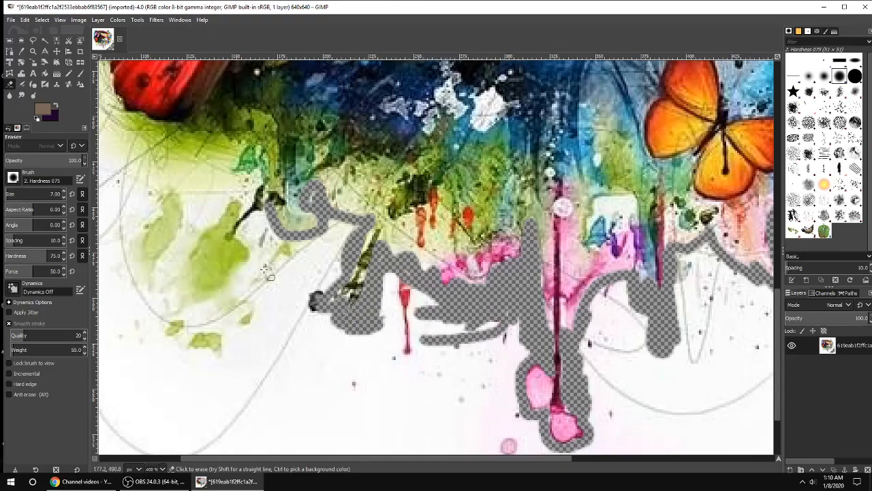
Step: Erase the white background along the green paint edge up to the red butterfly's wing
{"action": "scroll", "coordinate": [259, 276], "scroll_direction": "up", "scroll_amount": 3}
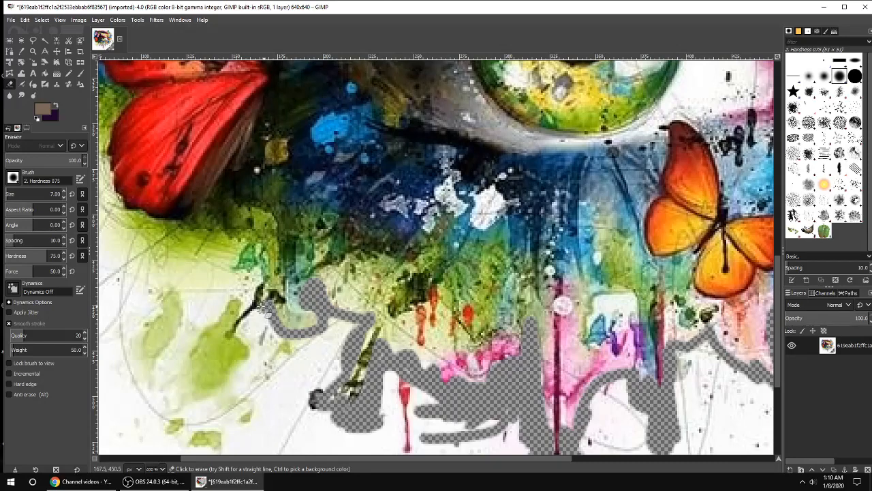
{"action": "mouse_move", "coordinate": [267, 308]}
{"action": "left_mouse_down"}
{"action": "mouse_move", "coordinate": [250, 290]}
{"action": "mouse_move", "coordinate": [254, 274]}
{"action": "mouse_move", "coordinate": [255, 300]}
{"action": "mouse_move", "coordinate": [253, 277]}
{"action": "mouse_move", "coordinate": [236, 269]}
{"action": "mouse_move", "coordinate": [145, 258]}
{"action": "left_mouse_up"}
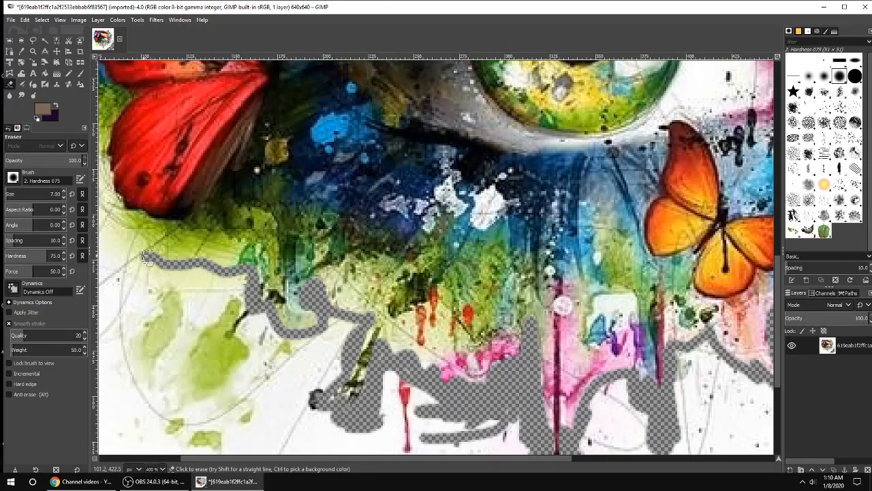
{"action": "scroll", "coordinate": [157, 231], "scroll_direction": "left", "scroll_amount": 3}
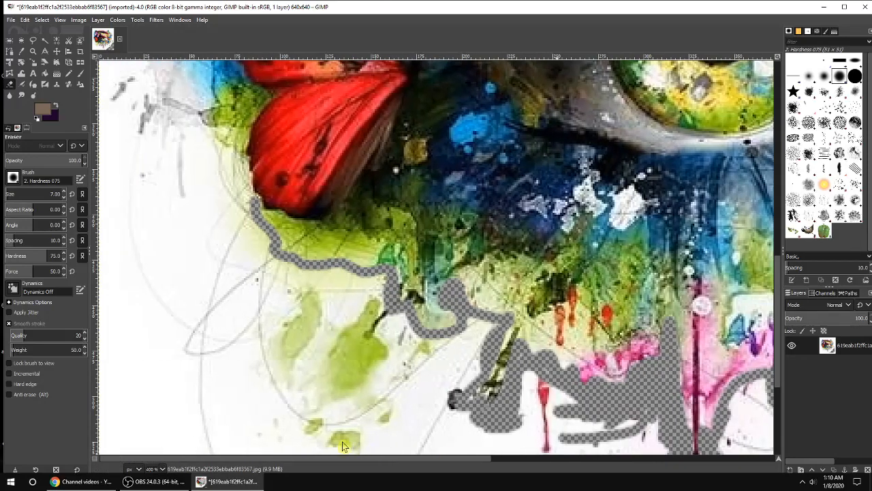
{"action": "scroll", "coordinate": [195, 256], "scroll_direction": "up", "scroll_amount": 4}
{"action": "left_click_drag", "start_coordinate": [175, 147], "coordinate": [191, 182]}
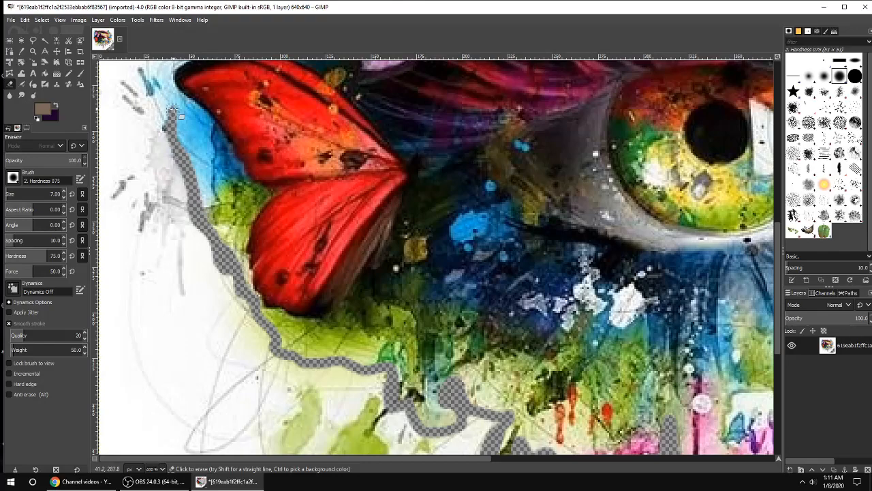
Step: Erase the white background along the blue paint edge beside the purple butterfly up to its top wing
{"action": "scroll", "coordinate": [173, 127], "scroll_direction": "up", "scroll_amount": 5}
{"action": "left_click_drag", "start_coordinate": [168, 154], "coordinate": [181, 194]}
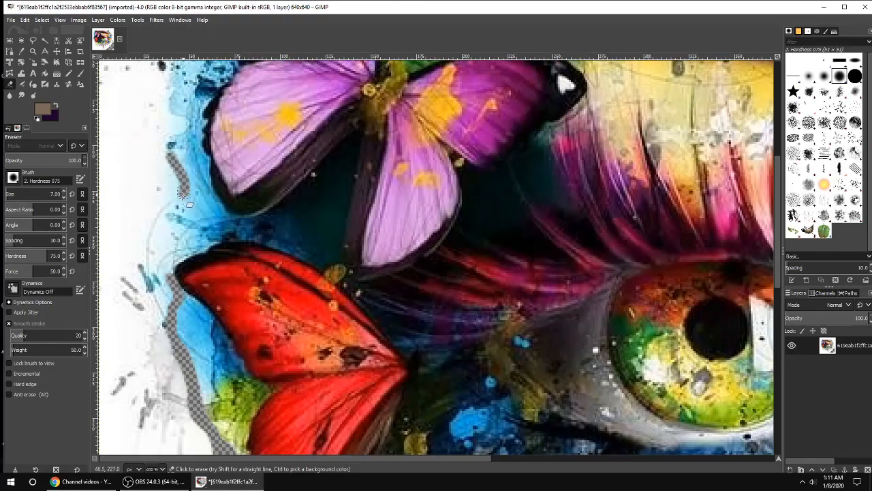
{"action": "mouse_move", "coordinate": [165, 276]}
{"action": "left_mouse_down"}
{"action": "mouse_move", "coordinate": [155, 242]}
{"action": "mouse_move", "coordinate": [173, 168]}
{"action": "left_mouse_up"}
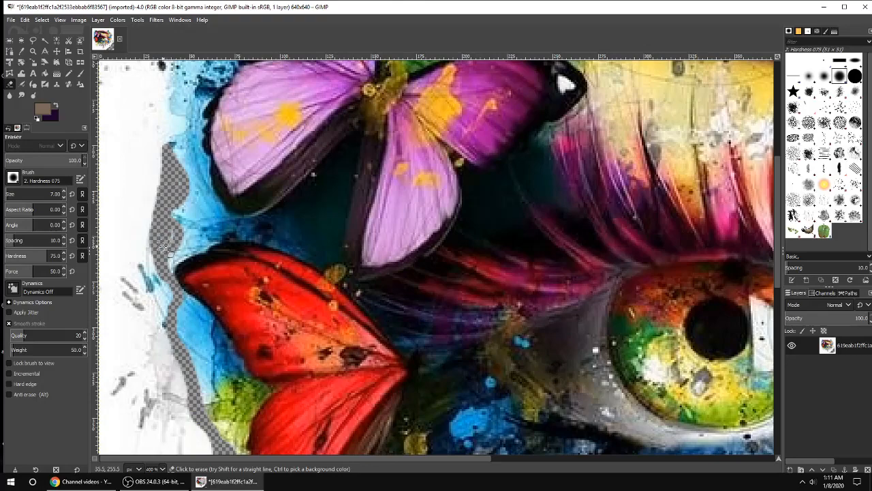
{"action": "scroll", "coordinate": [167, 246], "scroll_direction": "up", "scroll_amount": 3}
{"action": "mouse_move", "coordinate": [181, 118]}
{"action": "left_mouse_down"}
{"action": "mouse_move", "coordinate": [171, 160]}
{"action": "mouse_move", "coordinate": [184, 214]}
{"action": "mouse_move", "coordinate": [163, 196]}
{"action": "left_mouse_up"}
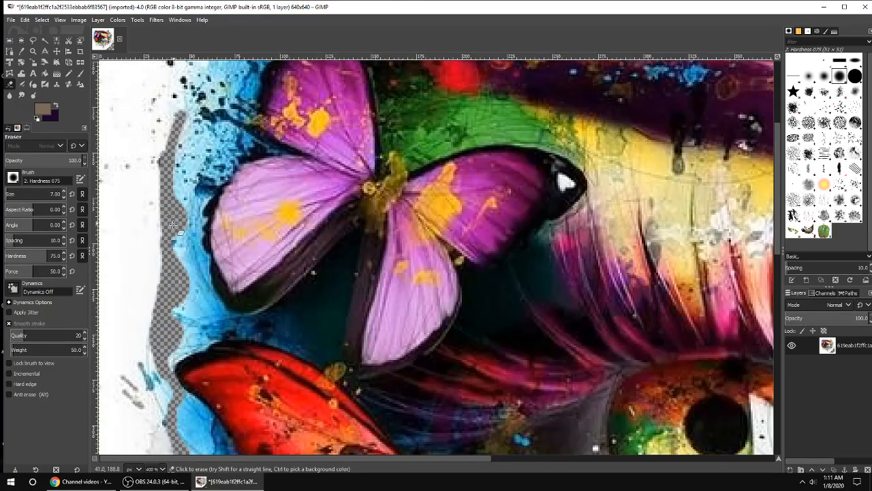
{"action": "scroll", "coordinate": [171, 204], "scroll_direction": "up", "scroll_amount": 5}
{"action": "mouse_move", "coordinate": [236, 133]}
{"action": "left_mouse_down"}
{"action": "mouse_move", "coordinate": [238, 203]}
{"action": "mouse_move", "coordinate": [199, 238]}
{"action": "mouse_move", "coordinate": [179, 286]}
{"action": "left_mouse_up"}
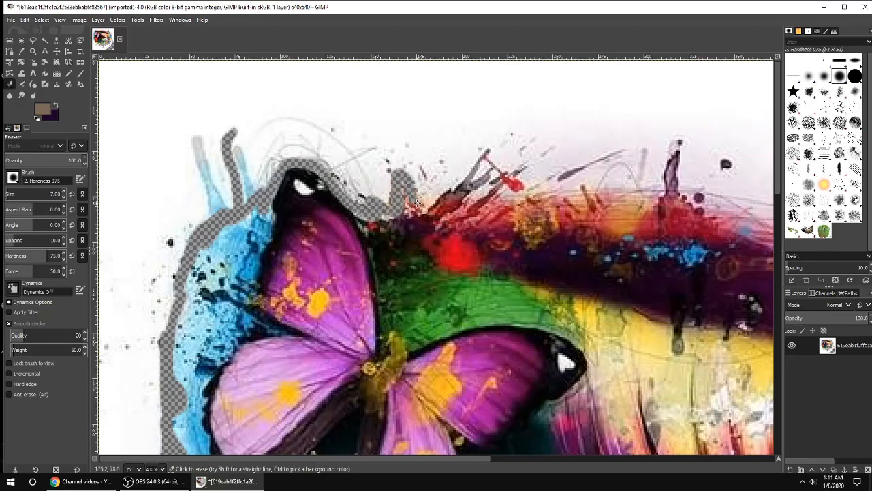
Step: Erase the white background along the top of the eyebrow paint and around the green butterfly
{"action": "mouse_move", "coordinate": [417, 200]}
{"action": "left_mouse_down"}
{"action": "mouse_move", "coordinate": [485, 151]}
{"action": "mouse_move", "coordinate": [491, 164]}
{"action": "mouse_move", "coordinate": [477, 179]}
{"action": "mouse_move", "coordinate": [518, 157]}
{"action": "mouse_move", "coordinate": [474, 200]}
{"action": "mouse_move", "coordinate": [526, 178]}
{"action": "mouse_move", "coordinate": [509, 192]}
{"action": "mouse_move", "coordinate": [529, 170]}
{"action": "mouse_move", "coordinate": [603, 157]}
{"action": "mouse_move", "coordinate": [620, 174]}
{"action": "mouse_move", "coordinate": [547, 187]}
{"action": "mouse_move", "coordinate": [646, 179]}
{"action": "mouse_move", "coordinate": [682, 152]}
{"action": "mouse_move", "coordinate": [691, 198]}
{"action": "left_mouse_up"}
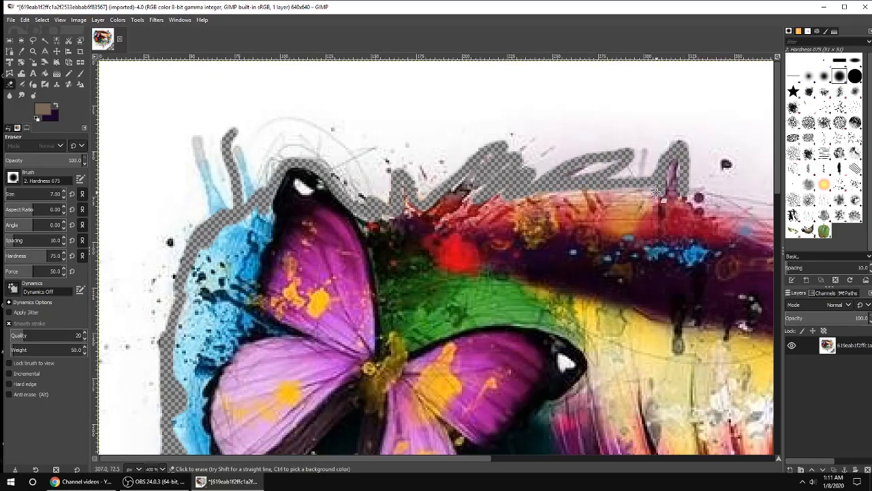
{"action": "scroll", "coordinate": [657, 193], "scroll_direction": "right", "scroll_amount": 10}
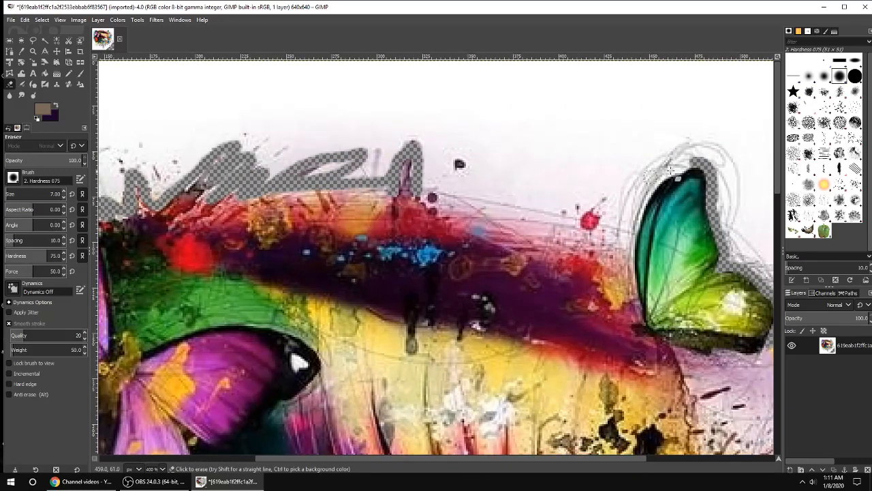
{"action": "mouse_move", "coordinate": [646, 189]}
{"action": "left_mouse_down"}
{"action": "mouse_move", "coordinate": [627, 244]}
{"action": "mouse_move", "coordinate": [594, 233]}
{"action": "mouse_move", "coordinate": [602, 207]}
{"action": "mouse_move", "coordinate": [580, 246]}
{"action": "mouse_move", "coordinate": [560, 227]}
{"action": "mouse_move", "coordinate": [505, 222]}
{"action": "mouse_move", "coordinate": [467, 200]}
{"action": "mouse_move", "coordinate": [412, 189]}
{"action": "mouse_move", "coordinate": [545, 229]}
{"action": "left_mouse_up"}
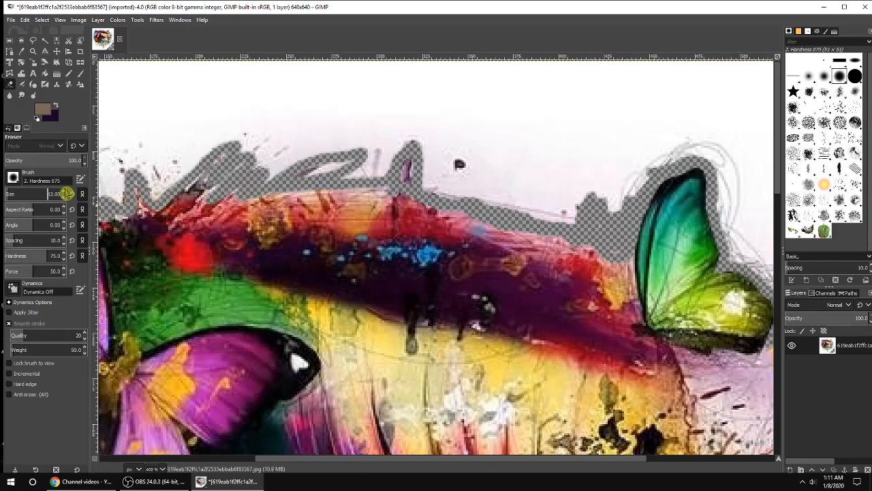
Step: Enlarge the eraser to size 30 and erase the wide white area above the eyebrow paint
{"action": "scroll", "coordinate": [273, 136], "scroll_direction": "down", "scroll_amount": 3}
{"action": "mouse_move", "coordinate": [259, 113]}
{"action": "left_mouse_down"}
{"action": "mouse_move", "coordinate": [531, 100]}
{"action": "mouse_move", "coordinate": [314, 114]}
{"action": "mouse_move", "coordinate": [103, 107]}
{"action": "mouse_move", "coordinate": [376, 122]}
{"action": "mouse_move", "coordinate": [255, 131]}
{"action": "mouse_move", "coordinate": [350, 134]}
{"action": "mouse_move", "coordinate": [338, 175]}
{"action": "mouse_move", "coordinate": [305, 158]}
{"action": "mouse_move", "coordinate": [313, 150]}
{"action": "mouse_move", "coordinate": [364, 172]}
{"action": "mouse_move", "coordinate": [316, 165]}
{"action": "mouse_move", "coordinate": [447, 196]}
{"action": "mouse_move", "coordinate": [538, 158]}
{"action": "mouse_move", "coordinate": [557, 133]}
{"action": "mouse_move", "coordinate": [530, 147]}
{"action": "mouse_move", "coordinate": [498, 185]}
{"action": "mouse_move", "coordinate": [500, 209]}
{"action": "mouse_move", "coordinate": [507, 159]}
{"action": "mouse_move", "coordinate": [565, 133]}
{"action": "mouse_move", "coordinate": [647, 141]}
{"action": "mouse_move", "coordinate": [564, 115]}
{"action": "mouse_move", "coordinate": [395, 142]}
{"action": "mouse_move", "coordinate": [405, 120]}
{"action": "mouse_move", "coordinate": [565, 107]}
{"action": "mouse_move", "coordinate": [421, 104]}
{"action": "mouse_move", "coordinate": [494, 153]}
{"action": "mouse_move", "coordinate": [222, 160]}
{"action": "mouse_move", "coordinate": [114, 148]}
{"action": "left_mouse_up"}
{"action": "scroll", "coordinate": [347, 135], "scroll_direction": "up", "scroll_amount": 3}
{"action": "mouse_move", "coordinate": [187, 102]}
{"action": "left_mouse_down"}
{"action": "mouse_move", "coordinate": [675, 112]}
{"action": "mouse_move", "coordinate": [665, 127]}
{"action": "mouse_move", "coordinate": [608, 132]}
{"action": "mouse_move", "coordinate": [581, 96]}
{"action": "mouse_move", "coordinate": [655, 120]}
{"action": "mouse_move", "coordinate": [624, 161]}
{"action": "left_mouse_up"}
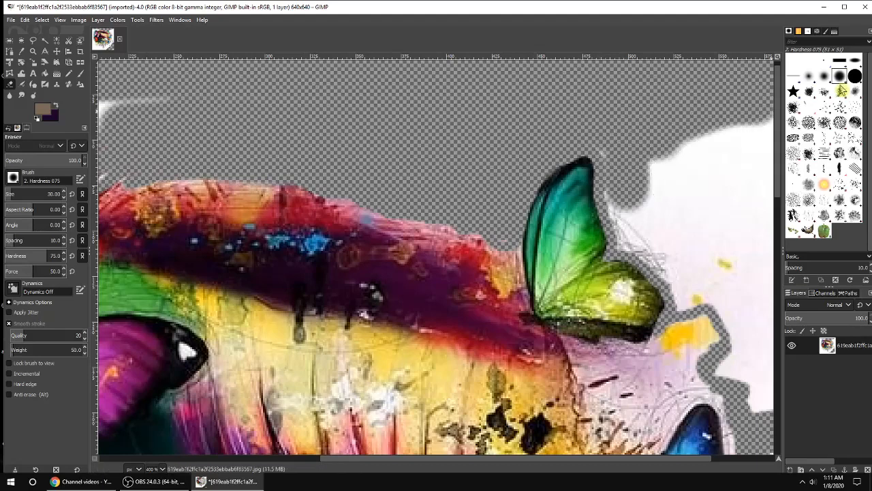
Step: Switch to the Hardness 100 brush and erase the white background right of the green butterfly
{"action": "key", "text": "period"}
{"action": "mouse_move", "coordinate": [713, 155]}
{"action": "left_mouse_down"}
{"action": "mouse_move", "coordinate": [726, 225]}
{"action": "mouse_move", "coordinate": [658, 198]}
{"action": "mouse_move", "coordinate": [650, 225]}
{"action": "mouse_move", "coordinate": [645, 183]}
{"action": "left_mouse_up"}
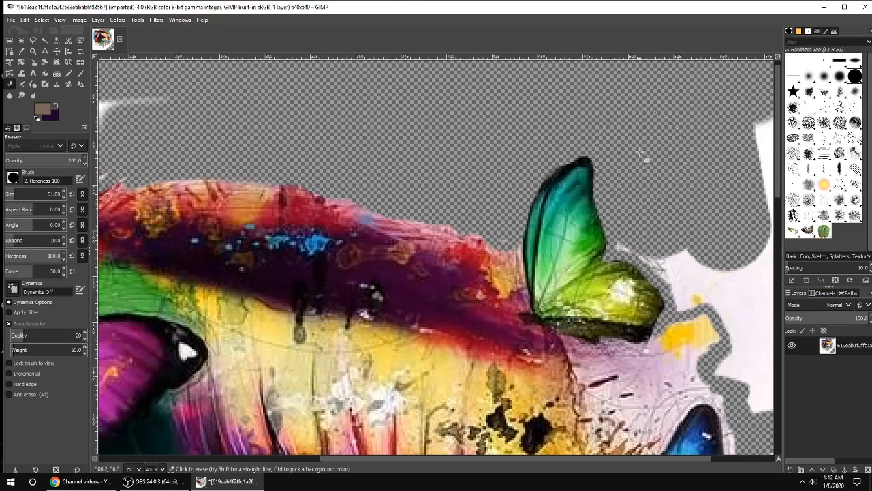
{"action": "mouse_move", "coordinate": [659, 217]}
{"action": "left_mouse_down"}
{"action": "mouse_move", "coordinate": [693, 251]}
{"action": "mouse_move", "coordinate": [707, 285]}
{"action": "mouse_move", "coordinate": [750, 276]}
{"action": "mouse_move", "coordinate": [751, 296]}
{"action": "mouse_move", "coordinate": [717, 330]}
{"action": "left_mouse_up"}
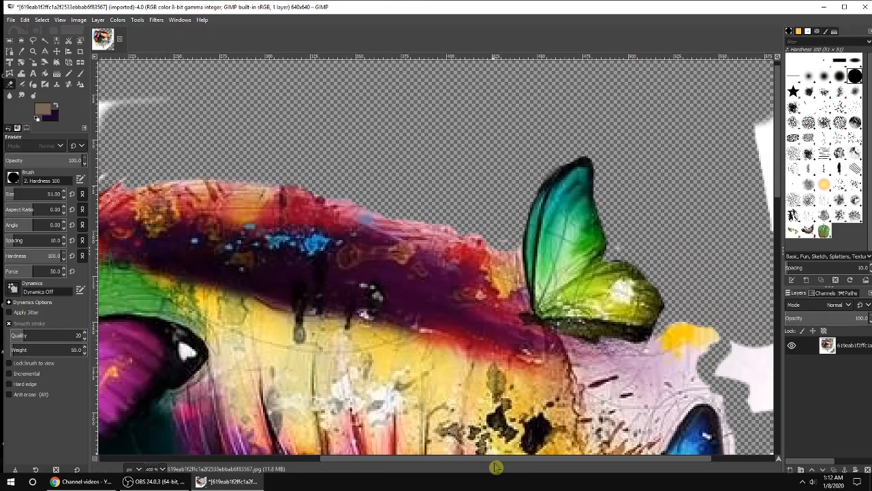
Step: Erase the white background along the right edge near the yellow splash and blue butterfly
{"action": "left_click_drag", "start_coordinate": [535, 459], "coordinate": [599, 459]}
{"action": "mouse_move", "coordinate": [682, 88]}
{"action": "left_mouse_down"}
{"action": "mouse_move", "coordinate": [726, 325]}
{"action": "mouse_move", "coordinate": [731, 61]}
{"action": "mouse_move", "coordinate": [759, 206]}
{"action": "mouse_move", "coordinate": [757, 63]}
{"action": "mouse_move", "coordinate": [749, 415]}
{"action": "mouse_move", "coordinate": [721, 377]}
{"action": "mouse_move", "coordinate": [654, 370]}
{"action": "left_mouse_up"}
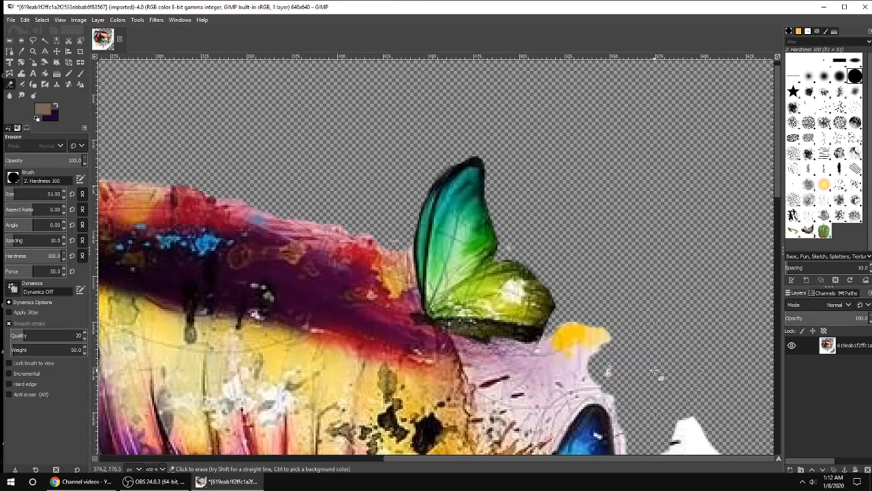
{"action": "scroll", "coordinate": [666, 375], "scroll_direction": "down", "scroll_amount": 5}
{"action": "mouse_move", "coordinate": [736, 113]}
{"action": "left_mouse_down"}
{"action": "mouse_move", "coordinate": [684, 158]}
{"action": "mouse_move", "coordinate": [691, 348]}
{"action": "mouse_move", "coordinate": [763, 163]}
{"action": "mouse_move", "coordinate": [762, 401]}
{"action": "left_mouse_up"}
{"action": "scroll", "coordinate": [762, 401], "scroll_direction": "down", "scroll_amount": 6}
{"action": "mouse_move", "coordinate": [745, 165]}
{"action": "left_mouse_down"}
{"action": "mouse_move", "coordinate": [768, 382]}
{"action": "mouse_move", "coordinate": [712, 135]}
{"action": "mouse_move", "coordinate": [657, 224]}
{"action": "mouse_move", "coordinate": [643, 158]}
{"action": "mouse_move", "coordinate": [648, 135]}
{"action": "mouse_move", "coordinate": [666, 131]}
{"action": "mouse_move", "coordinate": [695, 179]}
{"action": "mouse_move", "coordinate": [662, 206]}
{"action": "mouse_move", "coordinate": [652, 184]}
{"action": "mouse_move", "coordinate": [710, 267]}
{"action": "mouse_move", "coordinate": [642, 348]}
{"action": "mouse_move", "coordinate": [634, 323]}
{"action": "mouse_move", "coordinate": [612, 372]}
{"action": "mouse_move", "coordinate": [586, 352]}
{"action": "mouse_move", "coordinate": [576, 383]}
{"action": "mouse_move", "coordinate": [474, 426]}
{"action": "mouse_move", "coordinate": [546, 407]}
{"action": "left_mouse_up"}
Step: Erase the large white area across the bottom of the image
{"action": "scroll", "coordinate": [662, 204], "scroll_direction": "up", "scroll_amount": 2}
{"action": "scroll", "coordinate": [546, 407], "scroll_direction": "down", "scroll_amount": 5}
{"action": "mouse_move", "coordinate": [662, 133]}
{"action": "left_mouse_down"}
{"action": "mouse_move", "coordinate": [550, 199]}
{"action": "mouse_move", "coordinate": [421, 301]}
{"action": "mouse_move", "coordinate": [679, 198]}
{"action": "mouse_move", "coordinate": [655, 458]}
{"action": "mouse_move", "coordinate": [792, 411]}
{"action": "left_mouse_up"}
{"action": "mouse_move", "coordinate": [616, 361]}
{"action": "left_mouse_down"}
{"action": "mouse_move", "coordinate": [335, 440]}
{"action": "mouse_move", "coordinate": [197, 417]}
{"action": "mouse_move", "coordinate": [271, 391]}
{"action": "mouse_move", "coordinate": [376, 388]}
{"action": "mouse_move", "coordinate": [293, 218]}
{"action": "mouse_move", "coordinate": [281, 236]}
{"action": "mouse_move", "coordinate": [278, 285]}
{"action": "mouse_move", "coordinate": [337, 312]}
{"action": "mouse_move", "coordinate": [381, 204]}
{"action": "mouse_move", "coordinate": [436, 195]}
{"action": "left_mouse_up"}
{"action": "left_click_drag", "start_coordinate": [469, 462], "coordinate": [186, 458]}
{"action": "mouse_move", "coordinate": [170, 345]}
{"action": "left_mouse_down"}
{"action": "mouse_move", "coordinate": [302, 158]}
{"action": "mouse_move", "coordinate": [382, 197]}
{"action": "mouse_move", "coordinate": [429, 147]}
{"action": "mouse_move", "coordinate": [409, 174]}
{"action": "mouse_move", "coordinate": [479, 218]}
{"action": "mouse_move", "coordinate": [553, 228]}
{"action": "mouse_move", "coordinate": [545, 321]}
{"action": "mouse_move", "coordinate": [563, 450]}
{"action": "mouse_move", "coordinate": [102, 416]}
{"action": "mouse_move", "coordinate": [467, 376]}
{"action": "mouse_move", "coordinate": [403, 259]}
{"action": "mouse_move", "coordinate": [440, 295]}
{"action": "mouse_move", "coordinate": [73, 381]}
{"action": "left_mouse_up"}
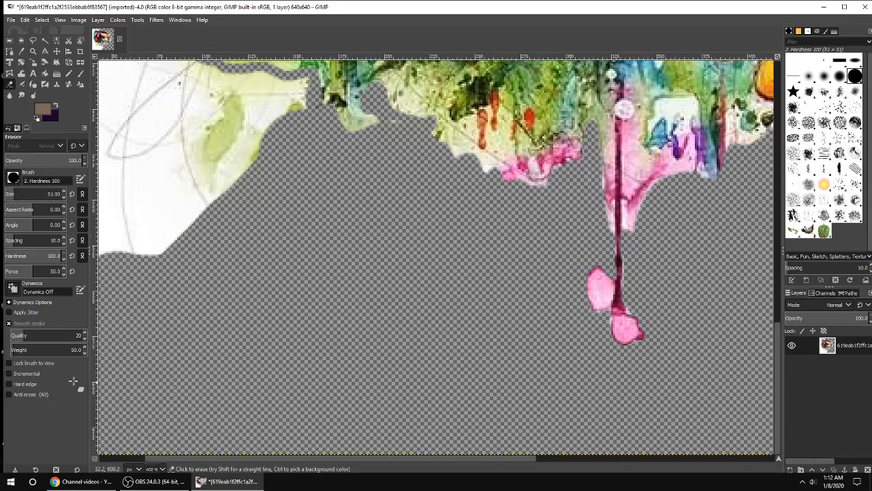
Step: Erase the remaining white background at the lower left below the green paint and red butterfly
{"action": "scroll", "coordinate": [296, 213], "scroll_direction": "up", "scroll_amount": 3}
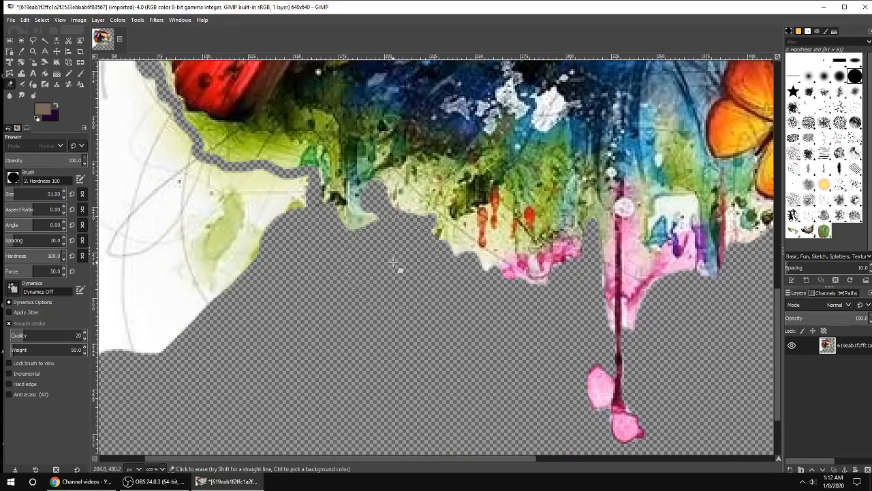
{"action": "mouse_move", "coordinate": [393, 263]}
{"action": "left_mouse_down"}
{"action": "mouse_move", "coordinate": [326, 275]}
{"action": "mouse_move", "coordinate": [271, 236]}
{"action": "mouse_move", "coordinate": [273, 209]}
{"action": "mouse_move", "coordinate": [148, 196]}
{"action": "mouse_move", "coordinate": [119, 314]}
{"action": "mouse_move", "coordinate": [226, 272]}
{"action": "left_mouse_up"}
{"action": "left_click_drag", "start_coordinate": [281, 213], "coordinate": [229, 245]}
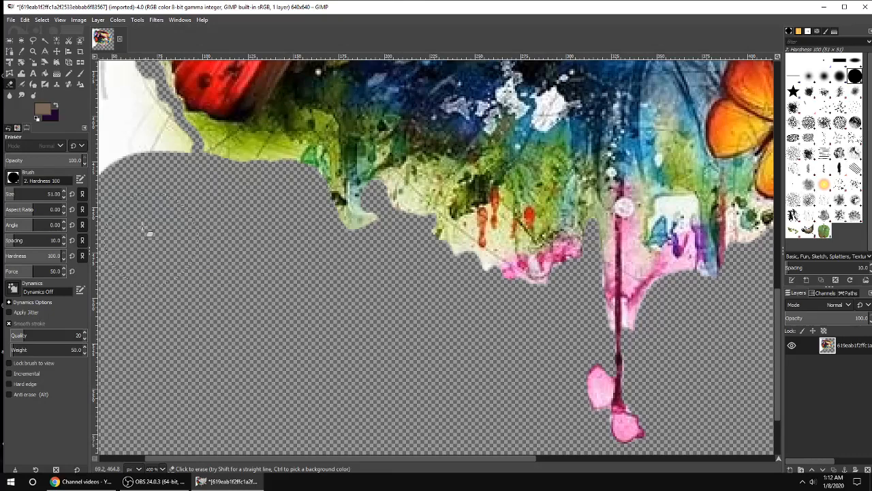
{"action": "mouse_move", "coordinate": [146, 230]}
{"action": "left_mouse_down"}
{"action": "mouse_move", "coordinate": [111, 164]}
{"action": "mouse_move", "coordinate": [111, 118]}
{"action": "mouse_move", "coordinate": [159, 167]}
{"action": "left_mouse_up"}
{"action": "scroll", "coordinate": [146, 176], "scroll_direction": "up", "scroll_amount": 3}
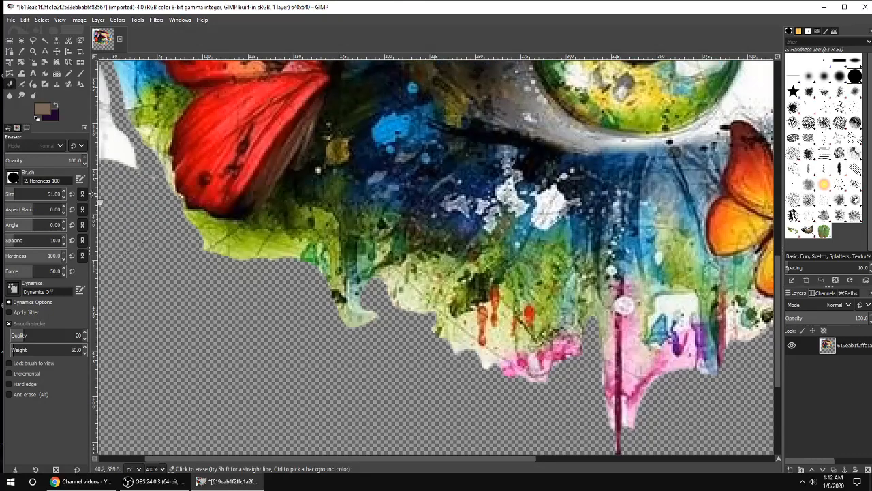
{"action": "mouse_move", "coordinate": [99, 202]}
{"action": "left_mouse_down"}
{"action": "mouse_move", "coordinate": [76, 128]}
{"action": "mouse_move", "coordinate": [136, 167]}
{"action": "left_mouse_up"}
Step: Erase the leftover white strip along the left edge beside the purple and red butterflies
{"action": "scroll", "coordinate": [123, 211], "scroll_direction": "up", "scroll_amount": 9}
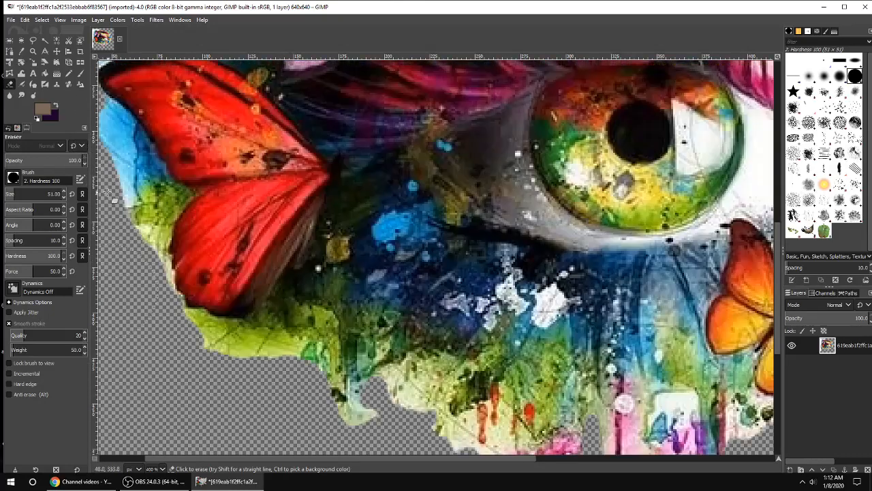
{"action": "scroll", "coordinate": [136, 368], "scroll_direction": "left", "scroll_amount": 2}
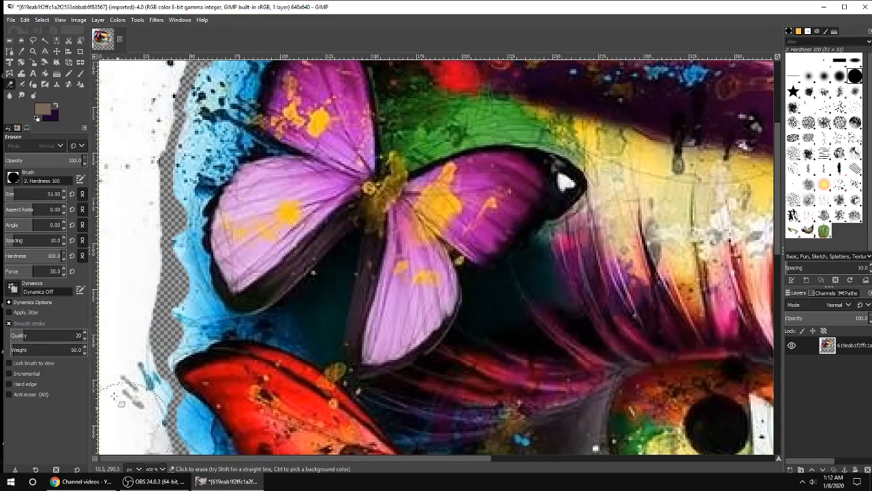
{"action": "scroll", "coordinate": [137, 368], "scroll_direction": "down", "scroll_amount": 6}
{"action": "left_click_drag", "start_coordinate": [109, 273], "coordinate": [129, 436]}
{"action": "scroll", "coordinate": [115, 329], "scroll_direction": "down", "scroll_amount": 9}
{"action": "left_click_drag", "start_coordinate": [114, 329], "coordinate": [109, 412]}
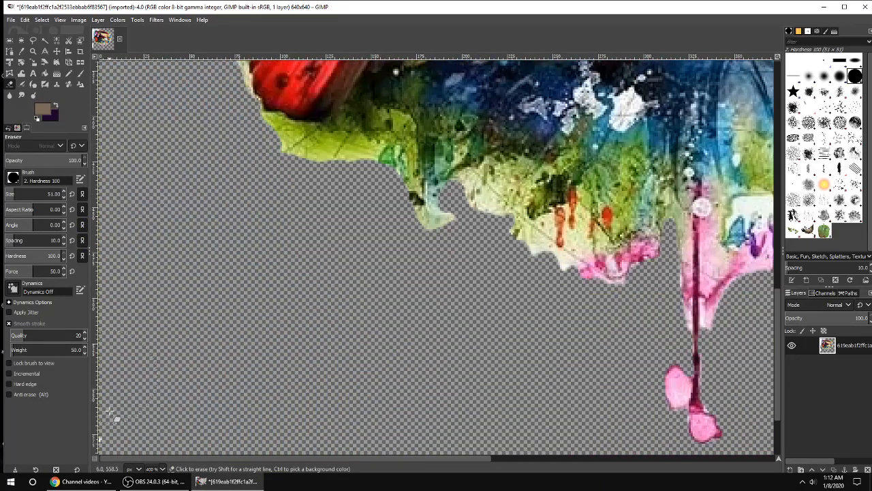
{"action": "scroll", "coordinate": [119, 129], "scroll_direction": "up", "scroll_amount": 12}
{"action": "mouse_move", "coordinate": [133, 276]}
{"action": "left_mouse_down"}
{"action": "mouse_move", "coordinate": [136, 327]}
{"action": "mouse_move", "coordinate": [119, 351]}
{"action": "left_mouse_up"}
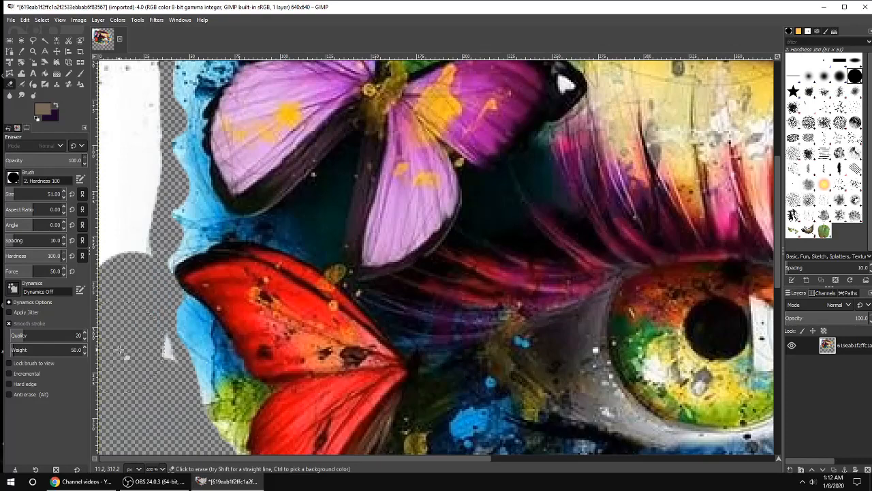
{"action": "mouse_move", "coordinate": [112, 263]}
{"action": "left_mouse_down"}
{"action": "mouse_move", "coordinate": [117, 136]}
{"action": "mouse_move", "coordinate": [128, 162]}
{"action": "mouse_move", "coordinate": [124, 248]}
{"action": "mouse_move", "coordinate": [145, 209]}
{"action": "mouse_move", "coordinate": [432, 99]}
{"action": "mouse_move", "coordinate": [434, 134]}
{"action": "mouse_move", "coordinate": [374, 167]}
{"action": "mouse_move", "coordinate": [344, 132]}
{"action": "mouse_move", "coordinate": [247, 143]}
{"action": "mouse_move", "coordinate": [170, 282]}
{"action": "mouse_move", "coordinate": [128, 329]}
{"action": "left_mouse_up"}
Step: Zoom out to review the whole image against the transparent background
{"action": "scroll", "coordinate": [119, 140], "scroll_direction": "up", "scroll_amount": 2}
{"action": "scroll", "coordinate": [113, 216], "scroll_direction": "up", "scroll_amount": 4}
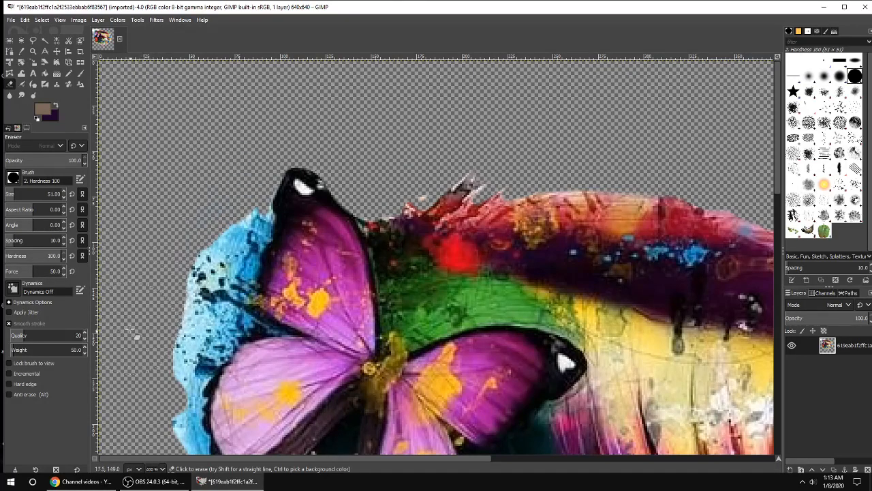
{"action": "scroll", "coordinate": [448, 132], "scroll_direction": "down", "scroll_amount": 2}
{"action": "scroll", "coordinate": [555, 176], "scroll_direction": "down", "scroll_amount": 1}
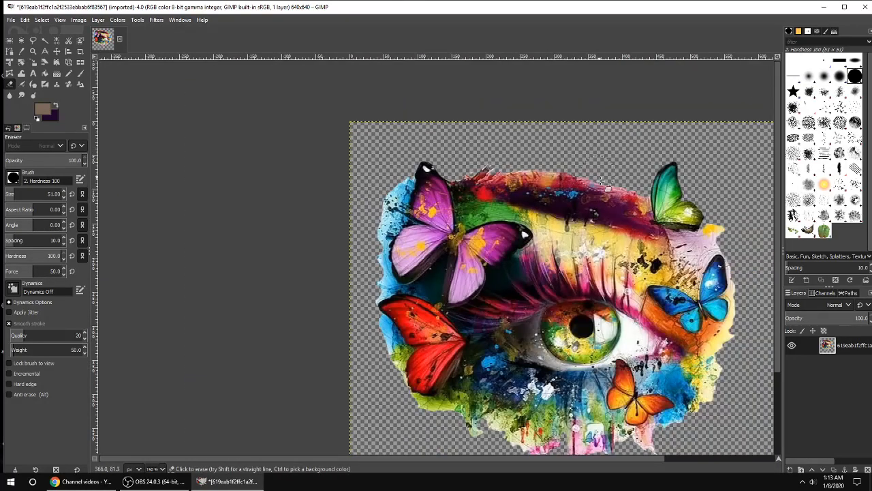
Step: Switch the Eraser's brush to Texture 01
{"action": "scroll", "coordinate": [645, 276], "scroll_direction": "down", "scroll_amount": 1}
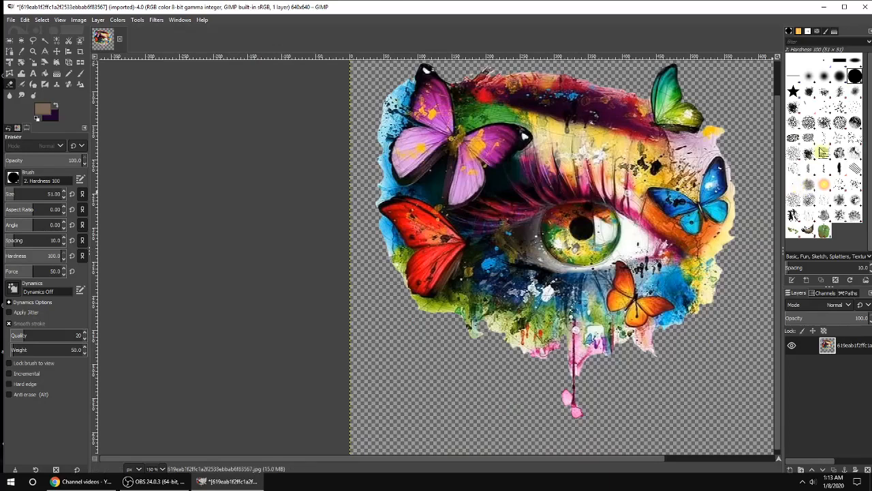
{"action": "left_click", "coordinate": [808, 185]}
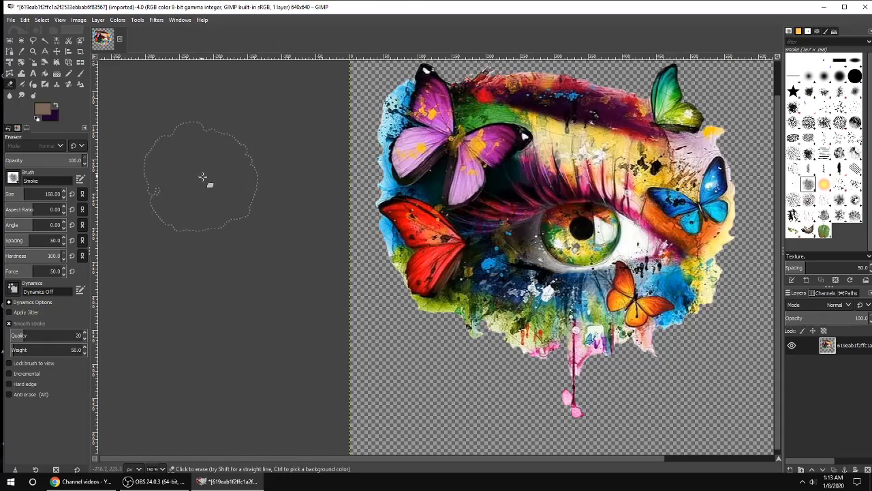
{"action": "left_click", "coordinate": [837, 200]}
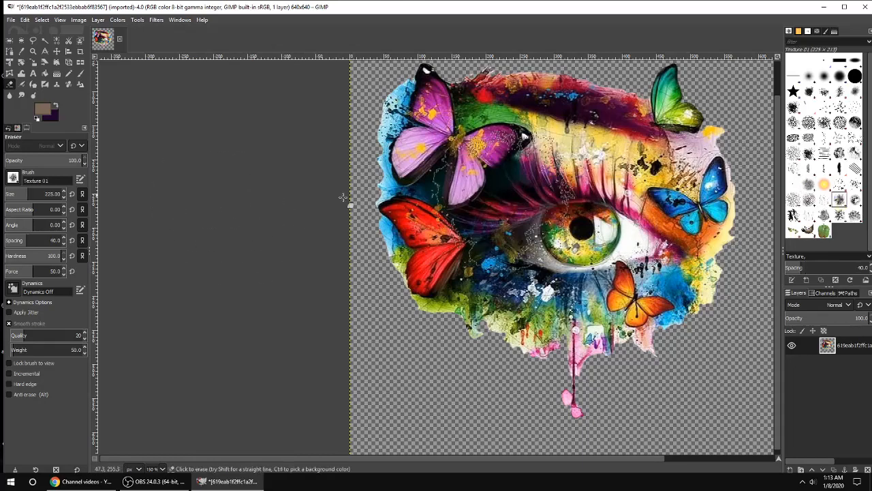
{"action": "left_click", "coordinate": [854, 199]}
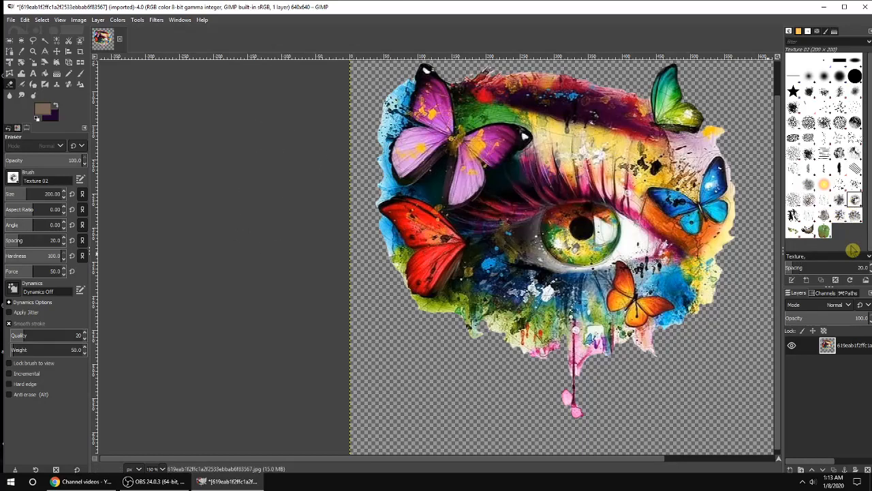
{"action": "left_click", "coordinate": [839, 201]}
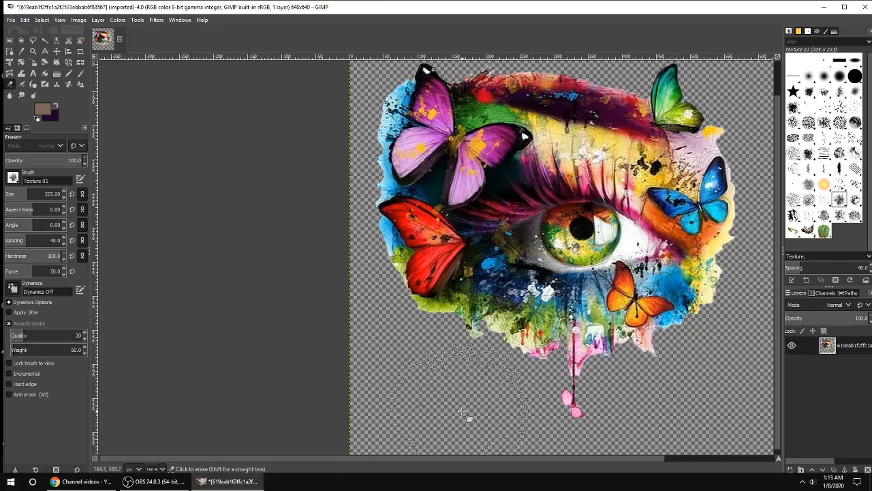
Step: Erase the white fringe along the left edge around the red butterfly and green paint
{"action": "scroll", "coordinate": [447, 395], "scroll_direction": "up", "scroll_amount": 2}
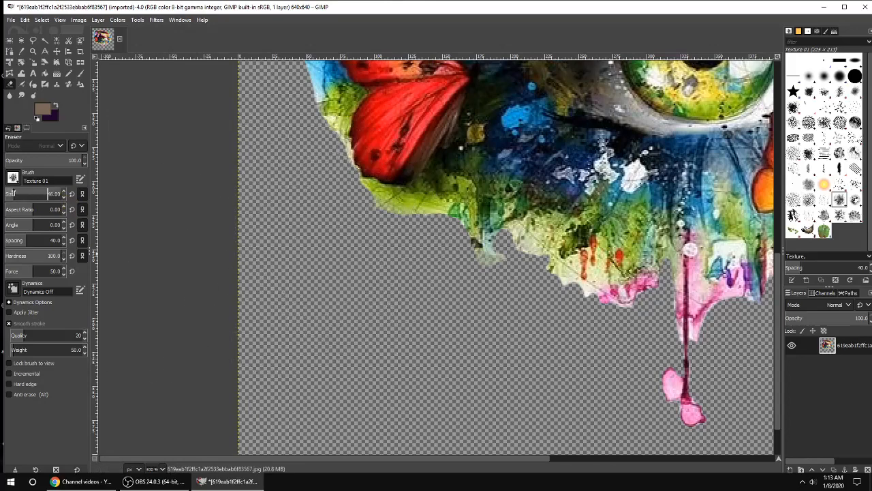
{"action": "scroll", "coordinate": [395, 241], "scroll_direction": "up", "scroll_amount": 3}
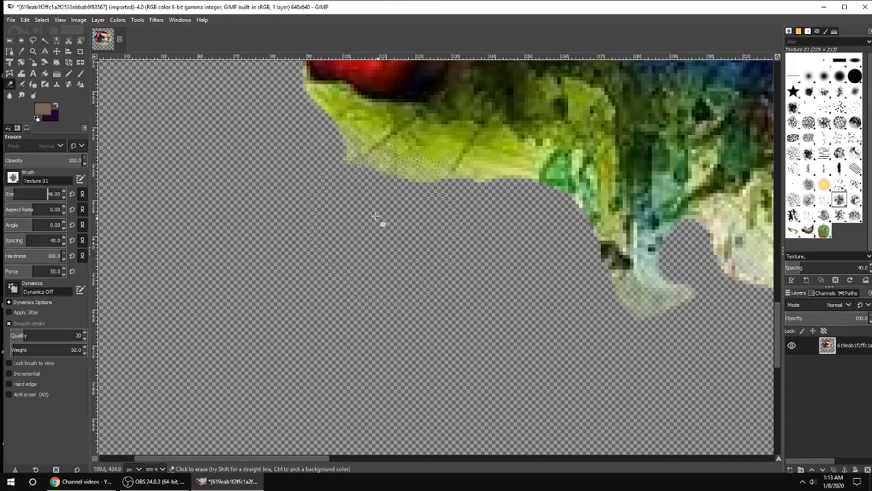
{"action": "scroll", "coordinate": [364, 286], "scroll_direction": "down", "scroll_amount": 2}
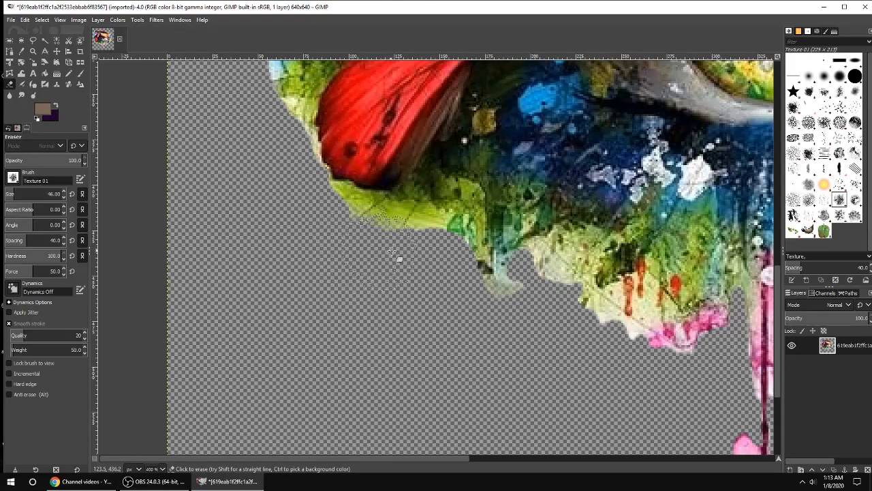
{"action": "mouse_move", "coordinate": [484, 302]}
{"action": "left_mouse_down"}
{"action": "mouse_move", "coordinate": [580, 325]}
{"action": "mouse_move", "coordinate": [641, 359]}
{"action": "mouse_move", "coordinate": [679, 365]}
{"action": "mouse_move", "coordinate": [613, 330]}
{"action": "left_mouse_up"}
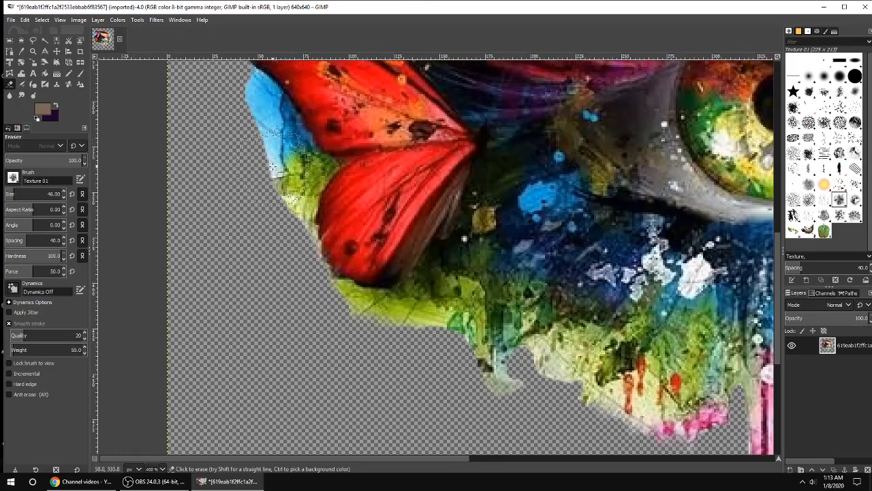
{"action": "scroll", "coordinate": [286, 194], "scroll_direction": "up", "scroll_amount": 3}
{"action": "mouse_move", "coordinate": [251, 191]}
{"action": "left_mouse_down"}
{"action": "mouse_move", "coordinate": [293, 205]}
{"action": "mouse_move", "coordinate": [300, 218]}
{"action": "mouse_move", "coordinate": [269, 160]}
{"action": "mouse_move", "coordinate": [240, 139]}
{"action": "mouse_move", "coordinate": [233, 108]}
{"action": "left_mouse_up"}
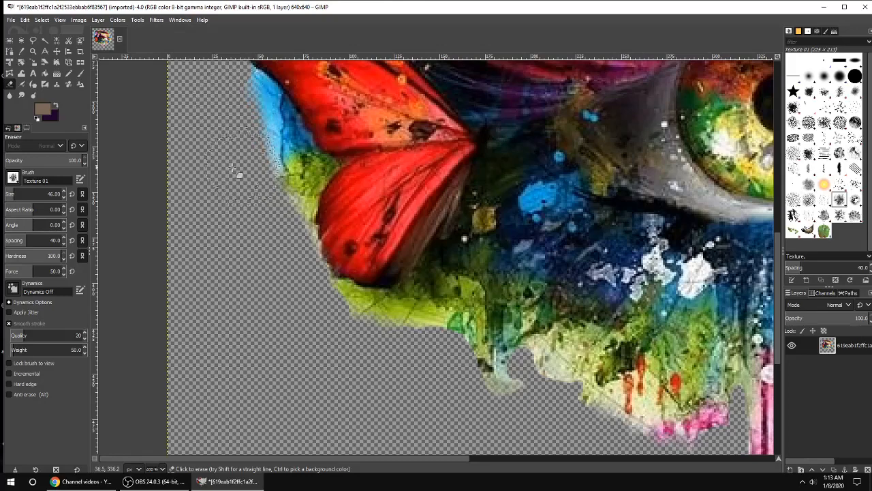
{"action": "scroll", "coordinate": [226, 179], "scroll_direction": "up", "scroll_amount": 1}
{"action": "mouse_move", "coordinate": [220, 198]}
{"action": "left_mouse_down"}
{"action": "mouse_move", "coordinate": [251, 116]}
{"action": "mouse_move", "coordinate": [249, 173]}
{"action": "mouse_move", "coordinate": [188, 161]}
{"action": "mouse_move", "coordinate": [236, 182]}
{"action": "mouse_move", "coordinate": [230, 224]}
{"action": "mouse_move", "coordinate": [248, 262]}
{"action": "mouse_move", "coordinate": [234, 312]}
{"action": "mouse_move", "coordinate": [214, 212]}
{"action": "mouse_move", "coordinate": [252, 156]}
{"action": "mouse_move", "coordinate": [259, 171]}
{"action": "mouse_move", "coordinate": [256, 156]}
{"action": "mouse_move", "coordinate": [234, 163]}
{"action": "mouse_move", "coordinate": [233, 251]}
{"action": "mouse_move", "coordinate": [260, 246]}
{"action": "mouse_move", "coordinate": [286, 137]}
{"action": "mouse_move", "coordinate": [311, 91]}
{"action": "left_mouse_up"}
Step: Erase the white fringe along the top edge above the purple butterfly and eyebrow
{"action": "scroll", "coordinate": [188, 162], "scroll_direction": "up", "scroll_amount": 2}
{"action": "scroll", "coordinate": [191, 159], "scroll_direction": "up", "scroll_amount": 1}
{"action": "scroll", "coordinate": [300, 132], "scroll_direction": "up", "scroll_amount": 1}
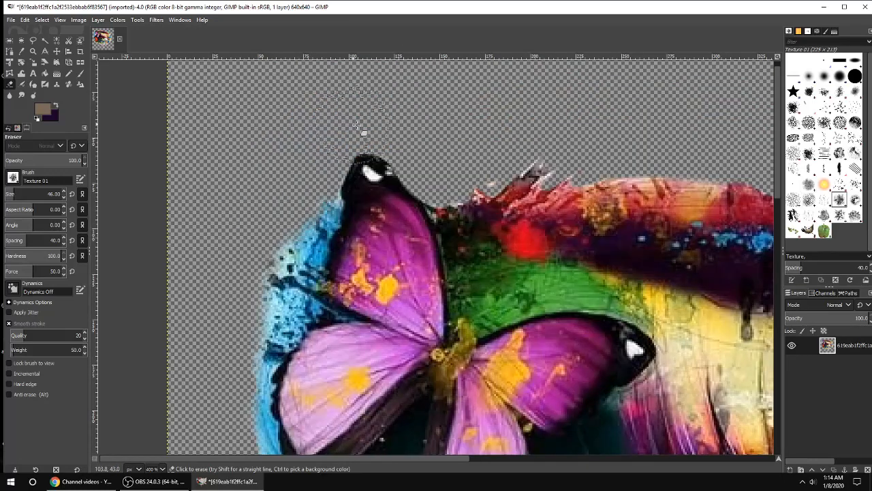
{"action": "mouse_move", "coordinate": [378, 135]}
{"action": "left_mouse_down"}
{"action": "mouse_move", "coordinate": [444, 179]}
{"action": "mouse_move", "coordinate": [353, 136]}
{"action": "mouse_move", "coordinate": [327, 170]}
{"action": "mouse_move", "coordinate": [308, 176]}
{"action": "mouse_move", "coordinate": [357, 143]}
{"action": "mouse_move", "coordinate": [399, 136]}
{"action": "mouse_move", "coordinate": [424, 167]}
{"action": "mouse_move", "coordinate": [477, 182]}
{"action": "mouse_move", "coordinate": [501, 161]}
{"action": "mouse_move", "coordinate": [539, 155]}
{"action": "mouse_move", "coordinate": [516, 167]}
{"action": "mouse_move", "coordinate": [606, 161]}
{"action": "mouse_move", "coordinate": [720, 171]}
{"action": "mouse_move", "coordinate": [615, 164]}
{"action": "left_mouse_up"}
{"action": "left_click_drag", "start_coordinate": [403, 459], "coordinate": [553, 462]}
{"action": "mouse_move", "coordinate": [523, 180]}
{"action": "left_mouse_down"}
{"action": "mouse_move", "coordinate": [505, 188]}
{"action": "mouse_move", "coordinate": [432, 177]}
{"action": "mouse_move", "coordinate": [485, 205]}
{"action": "mouse_move", "coordinate": [616, 226]}
{"action": "left_mouse_up"}
Step: Erase the white fringe beside the green butterfly and along the right edge next to the blue butterfly
{"action": "scroll", "coordinate": [518, 307], "scroll_direction": "down", "scroll_amount": 3}
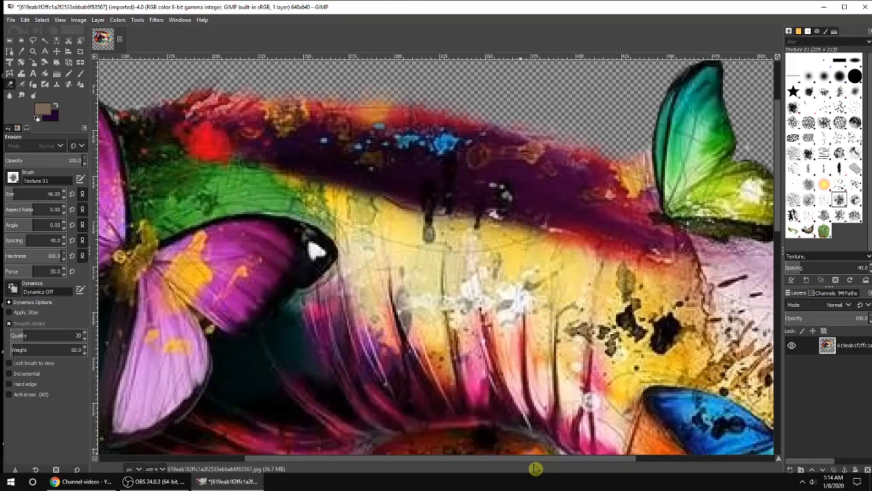
{"action": "left_click_drag", "start_coordinate": [536, 462], "coordinate": [685, 463]}
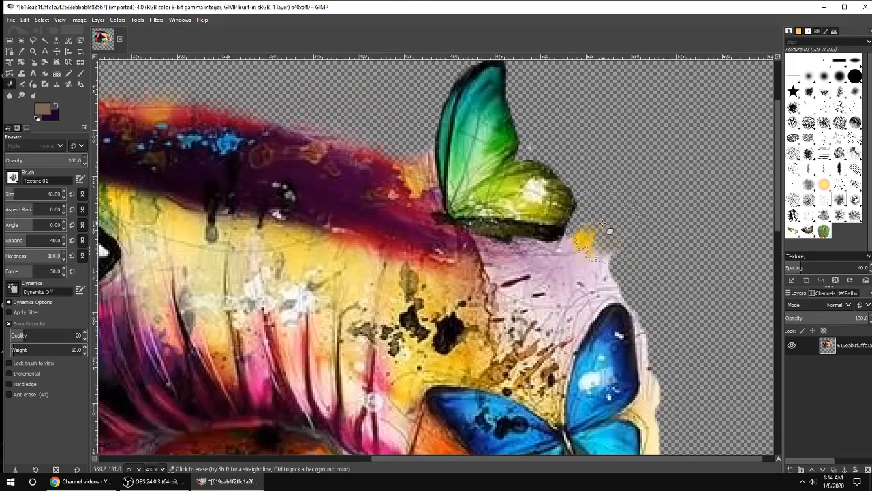
{"action": "mouse_move", "coordinate": [625, 247]}
{"action": "left_mouse_down"}
{"action": "mouse_move", "coordinate": [592, 251]}
{"action": "mouse_move", "coordinate": [603, 273]}
{"action": "mouse_move", "coordinate": [665, 321]}
{"action": "mouse_move", "coordinate": [669, 416]}
{"action": "mouse_move", "coordinate": [669, 363]}
{"action": "left_mouse_up"}
{"action": "scroll", "coordinate": [681, 320], "scroll_direction": "down", "scroll_amount": 5}
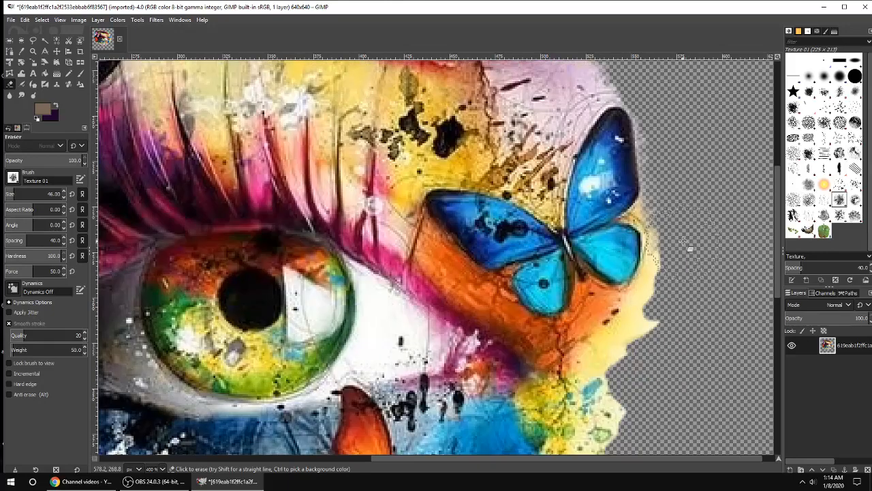
{"action": "mouse_move", "coordinate": [677, 271]}
{"action": "left_mouse_down"}
{"action": "mouse_move", "coordinate": [662, 332]}
{"action": "mouse_move", "coordinate": [679, 264]}
{"action": "mouse_move", "coordinate": [642, 369]}
{"action": "mouse_move", "coordinate": [624, 388]}
{"action": "mouse_move", "coordinate": [625, 370]}
{"action": "mouse_move", "coordinate": [646, 366]}
{"action": "mouse_move", "coordinate": [636, 419]}
{"action": "mouse_move", "coordinate": [643, 362]}
{"action": "left_mouse_up"}
Step: Erase the fringe along the lower right edge below the orange butterfly and return to 100% zoom
{"action": "scroll", "coordinate": [643, 362], "scroll_direction": "down", "scroll_amount": 8}
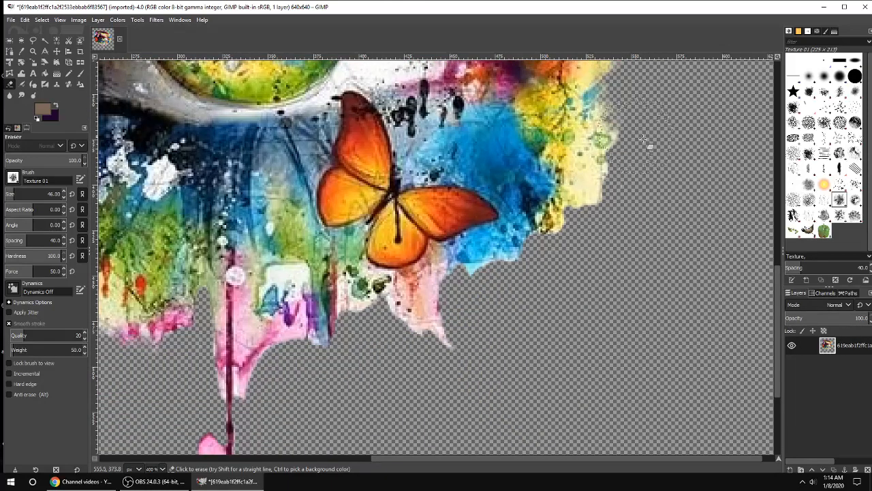
{"action": "mouse_move", "coordinate": [621, 158]}
{"action": "left_mouse_down"}
{"action": "mouse_move", "coordinate": [555, 247]}
{"action": "mouse_move", "coordinate": [481, 264]}
{"action": "mouse_move", "coordinate": [446, 290]}
{"action": "mouse_move", "coordinate": [458, 330]}
{"action": "mouse_move", "coordinate": [438, 352]}
{"action": "mouse_move", "coordinate": [375, 336]}
{"action": "mouse_move", "coordinate": [329, 347]}
{"action": "mouse_move", "coordinate": [271, 387]}
{"action": "mouse_move", "coordinate": [245, 368]}
{"action": "left_mouse_up"}
{"action": "left_click_drag", "start_coordinate": [442, 458], "coordinate": [311, 459]}
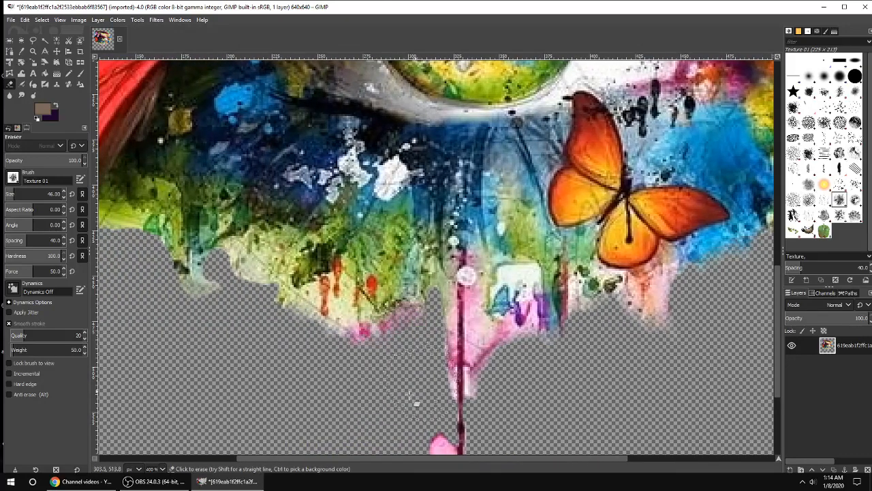
{"action": "scroll", "coordinate": [481, 383], "scroll_direction": "down", "scroll_amount": 5}
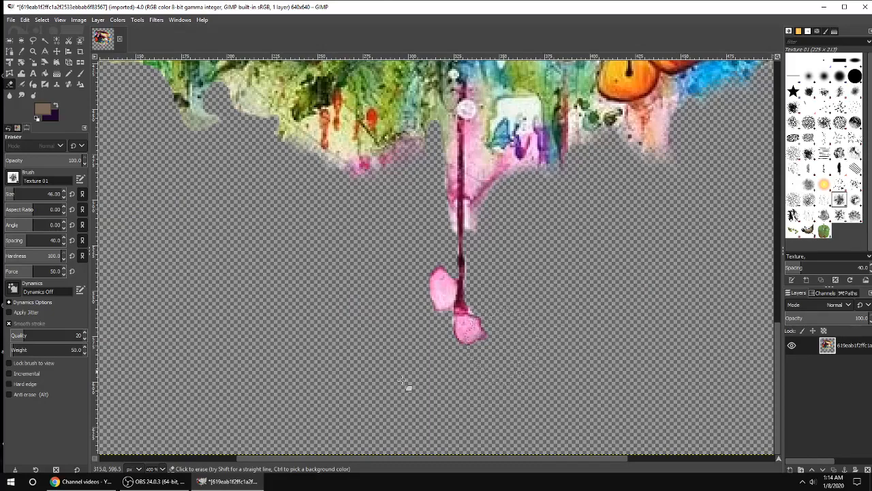
{"action": "scroll", "coordinate": [398, 117], "scroll_direction": "up", "scroll_amount": 10}
{"action": "key", "text": "1"}
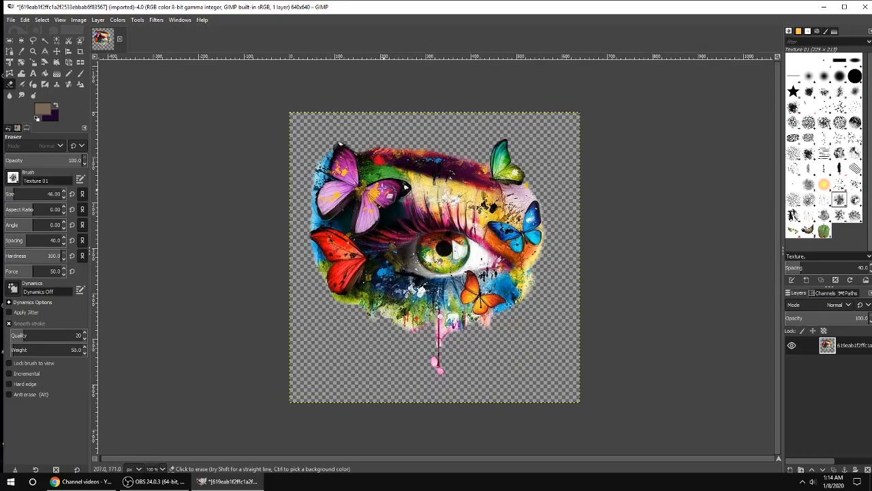
Step: Open Export As, choose the Desktop folder, and name the file ButterflyEye.png
{"action": "left_click", "coordinate": [12, 19]}
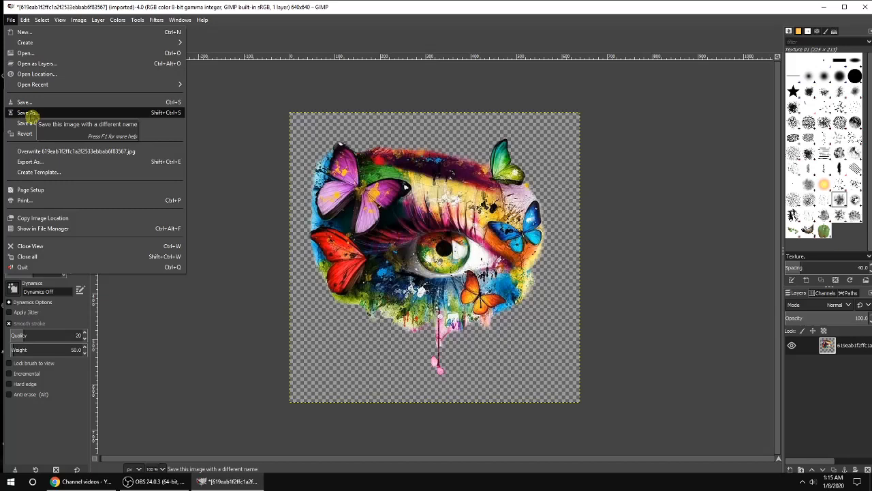
{"action": "left_click", "coordinate": [37, 161]}
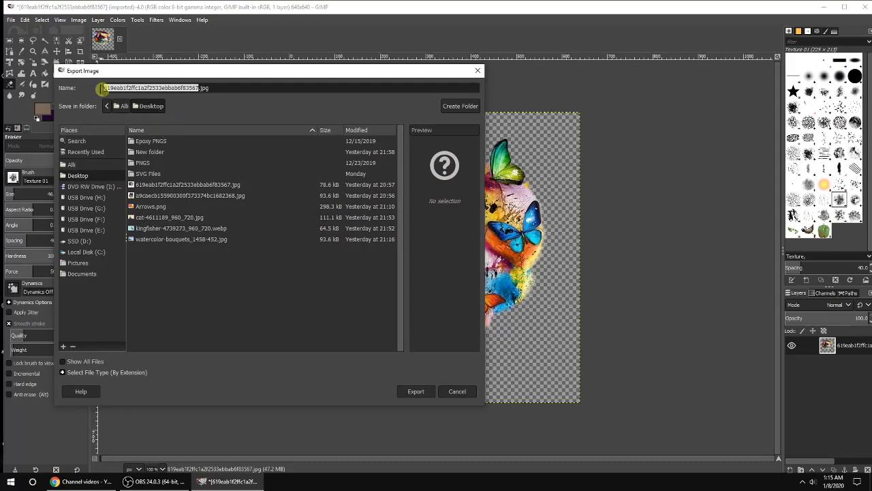
{"action": "left_click", "coordinate": [76, 177]}
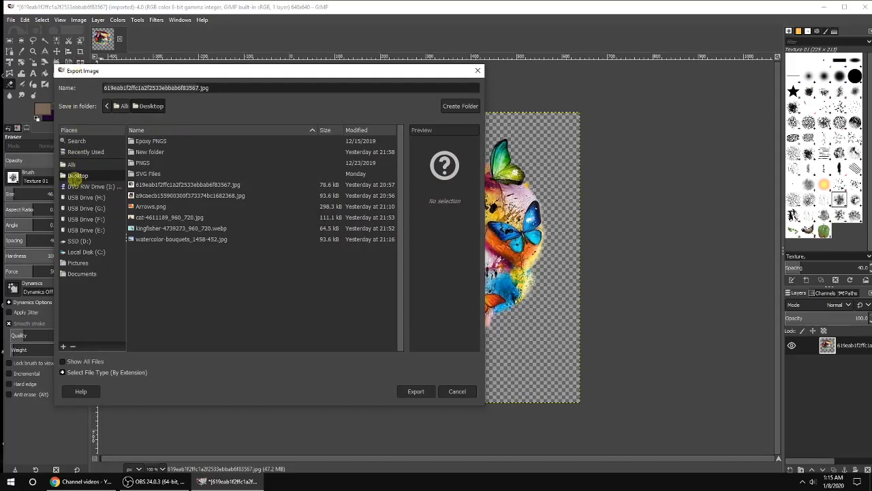
{"action": "double_click", "coordinate": [197, 87]}
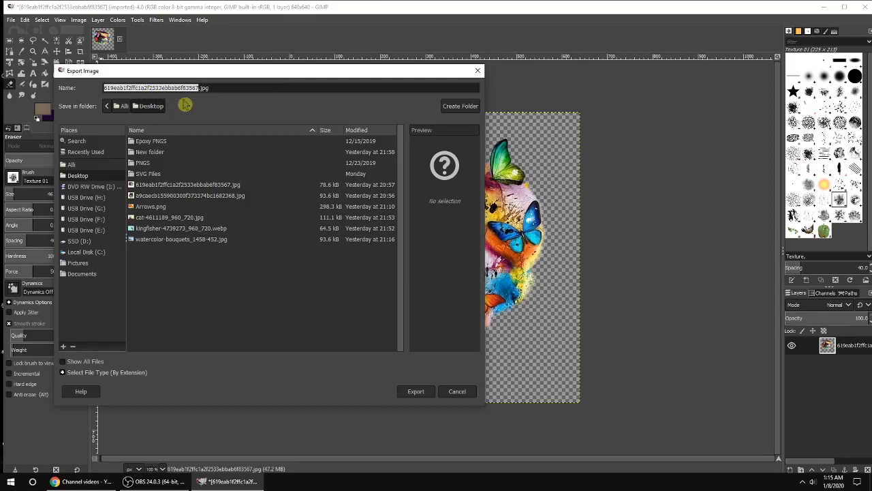
{"action": "type", "text": "ButterflyEye.png"}
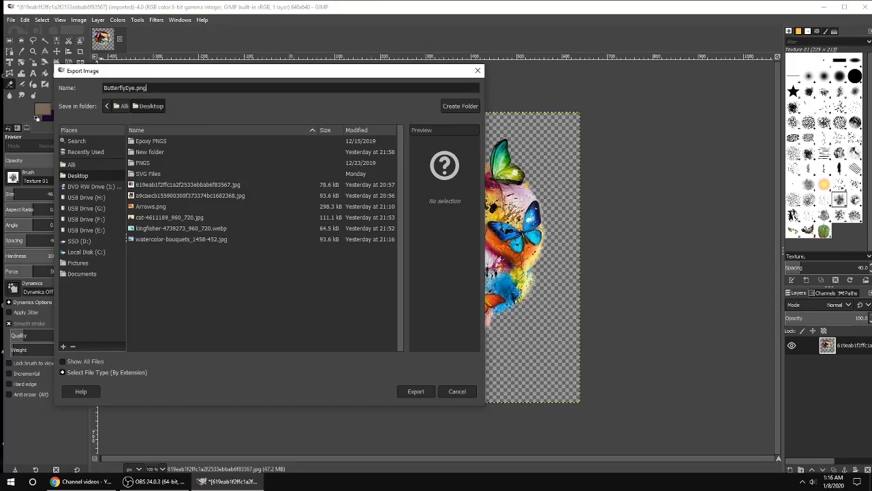
Step: Set the file type to PNG image and export with the default PNG options
{"action": "left_click", "coordinate": [76, 372]}
{"action": "scroll", "coordinate": [126, 320], "scroll_direction": "down", "scroll_amount": 5}
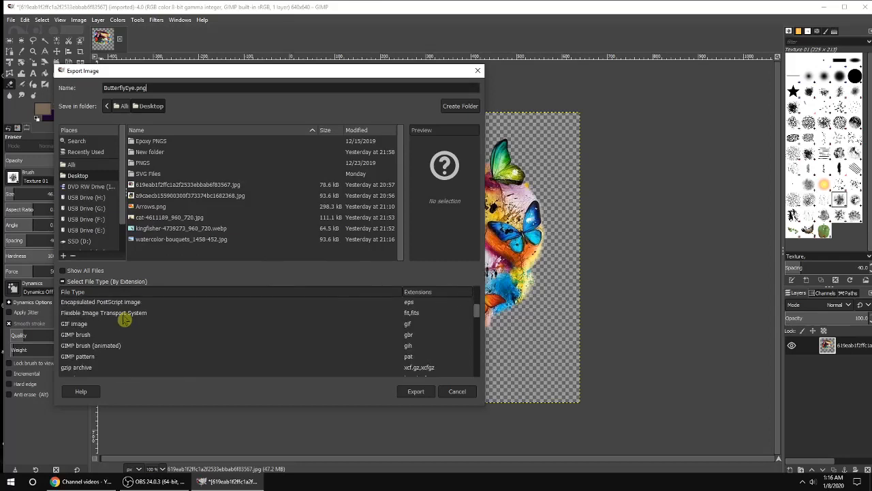
{"action": "scroll", "coordinate": [122, 338], "scroll_direction": "down", "scroll_amount": 2}
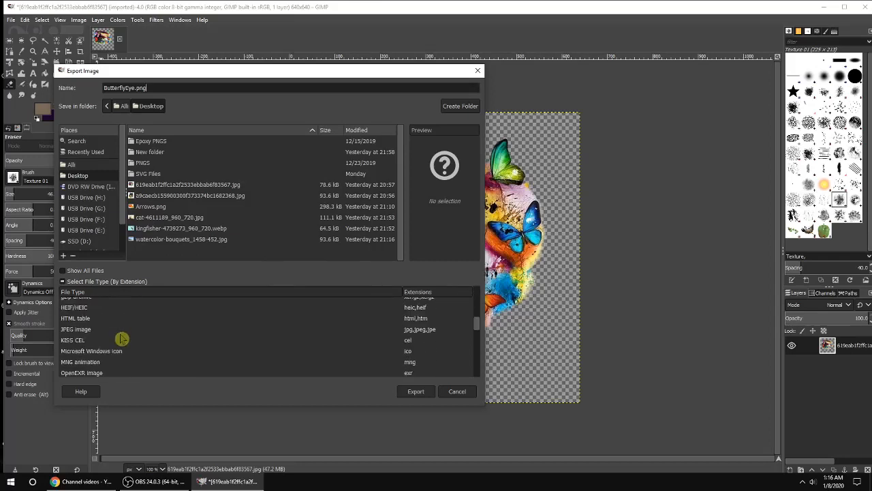
{"action": "scroll", "coordinate": [122, 339], "scroll_direction": "down", "scroll_amount": 3}
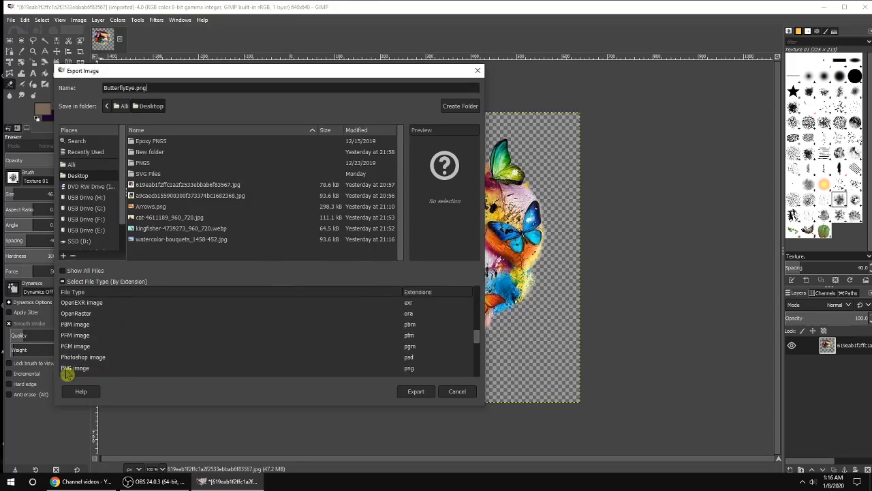
{"action": "left_click", "coordinate": [81, 368]}
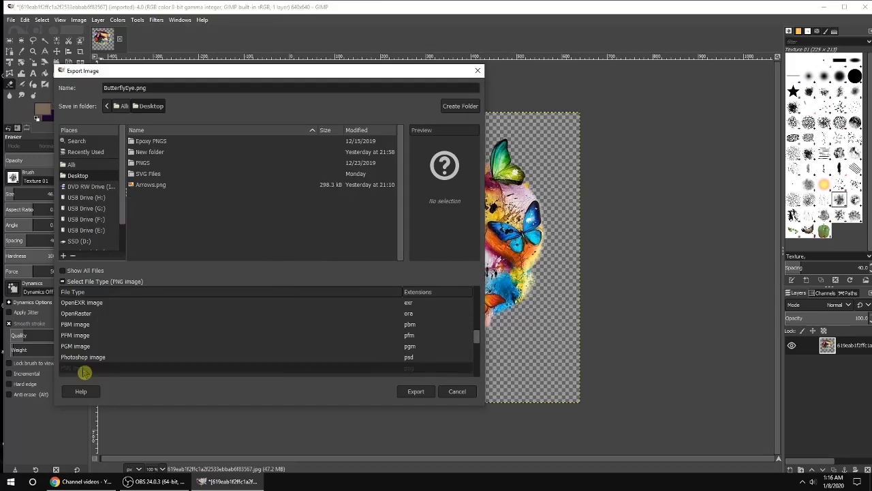
{"action": "left_click", "coordinate": [416, 394]}
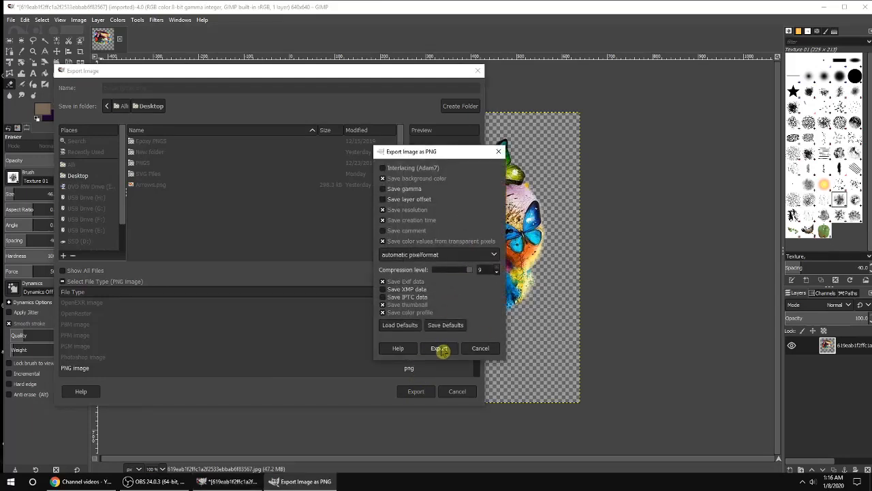
{"action": "left_click", "coordinate": [440, 349]}
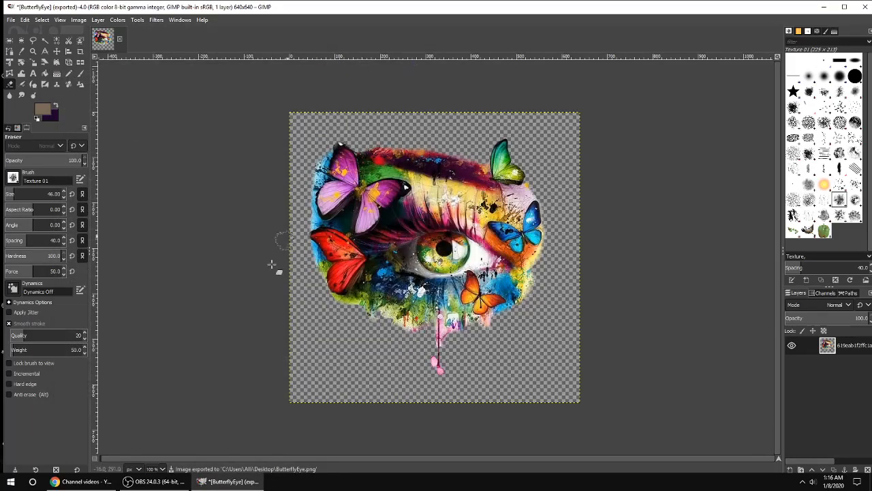
Step: Switch to the desktop, open Google Chrome, and maximize its window
{"action": "left_click", "coordinate": [228, 481]}
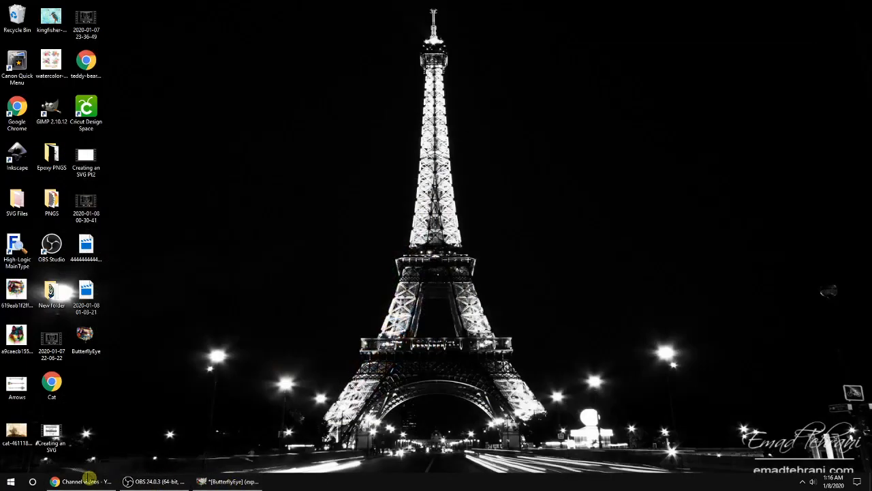
{"action": "double_click", "coordinate": [18, 116]}
{"action": "left_click_drag", "start_coordinate": [584, 98], "coordinate": [405, 53]}
{"action": "double_click", "coordinate": [412, 55]}
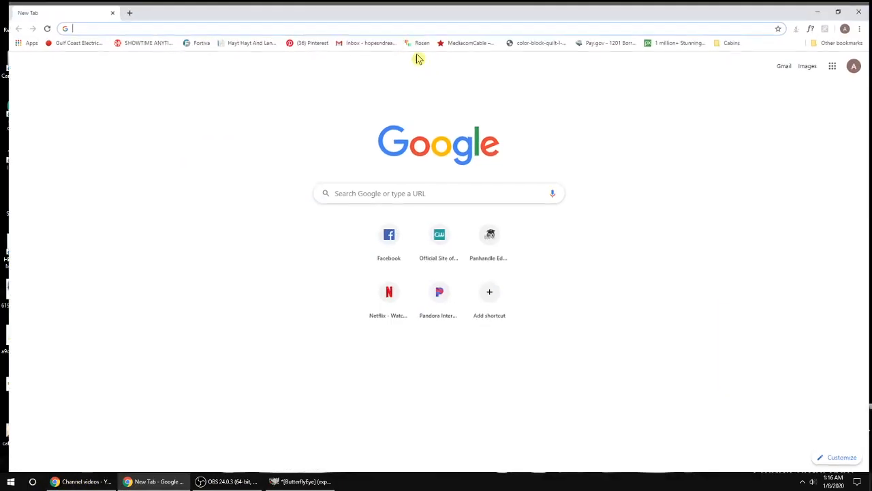
Step: Go to cricut.com, open Design Space, and start a new project
{"action": "type", "text": "c"}
{"action": "key", "text": "Return"}
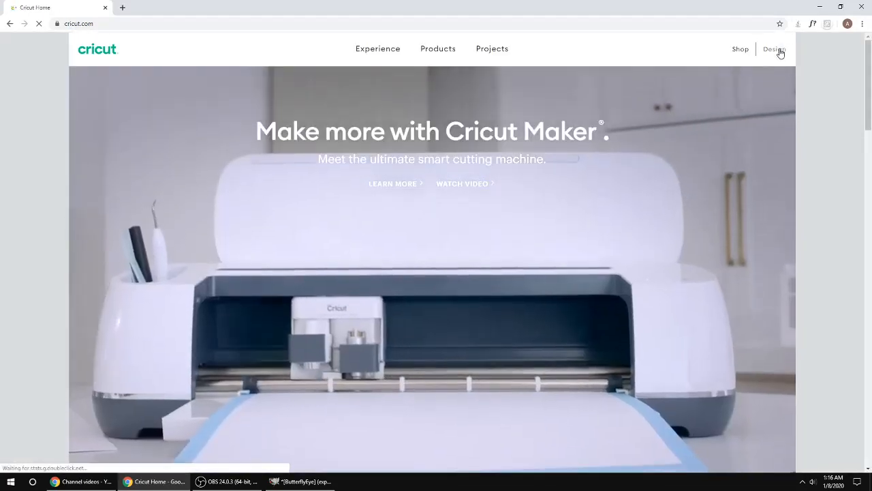
{"action": "left_click", "coordinate": [777, 49]}
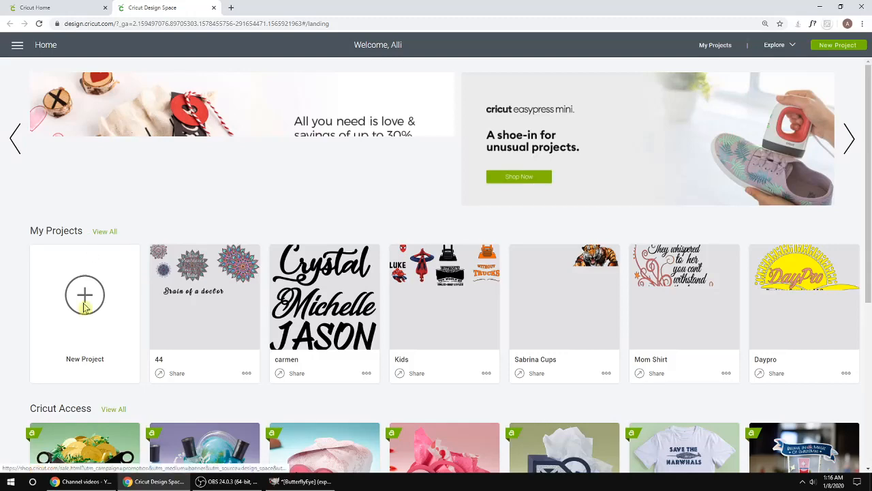
{"action": "left_click", "coordinate": [83, 299]}
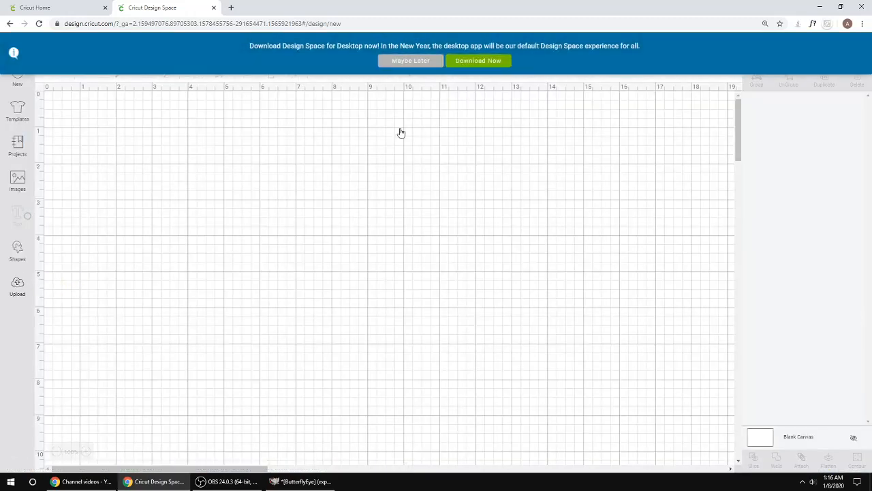
Step: Dismiss the desktop-app banner and open the Upload panel
{"action": "left_click", "coordinate": [411, 60]}
{"action": "left_click", "coordinate": [17, 287]}
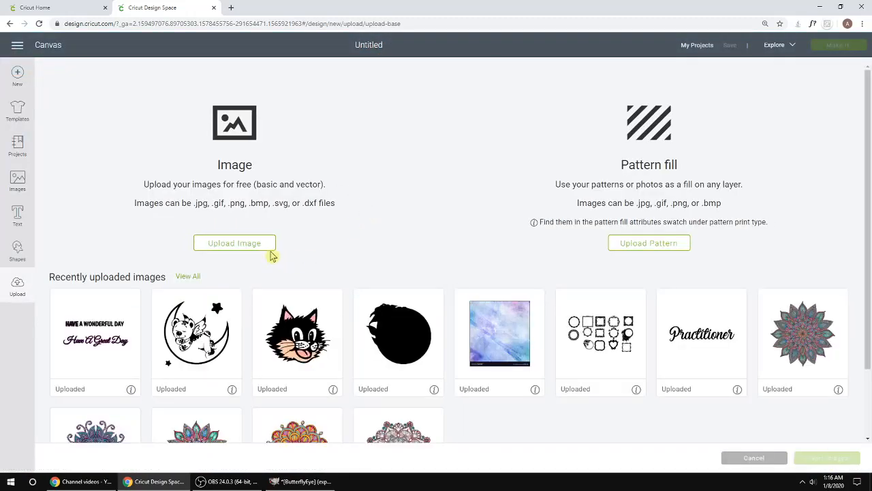
Step: Upload the ButterflyEye image file from the Desktop into Design Space
{"action": "left_click", "coordinate": [270, 254]}
{"action": "left_click", "coordinate": [457, 257]}
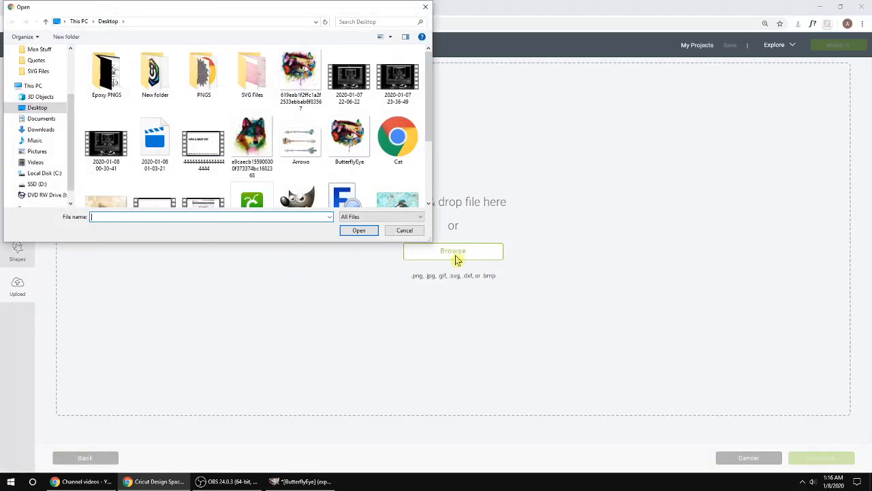
{"action": "left_click", "coordinate": [303, 75]}
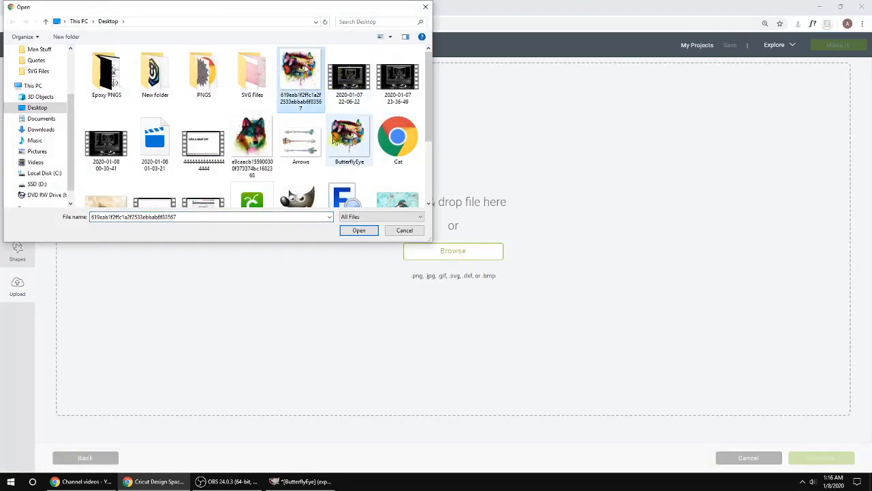
{"action": "left_click", "coordinate": [346, 167]}
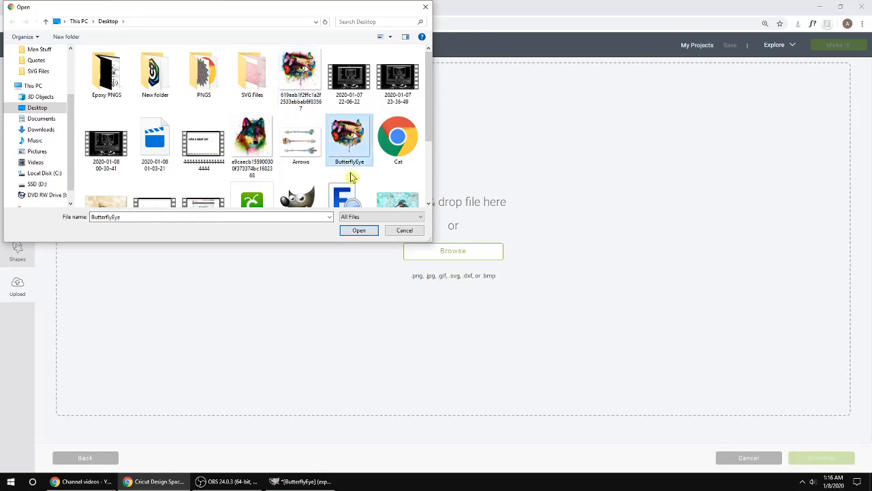
{"action": "left_click", "coordinate": [357, 230]}
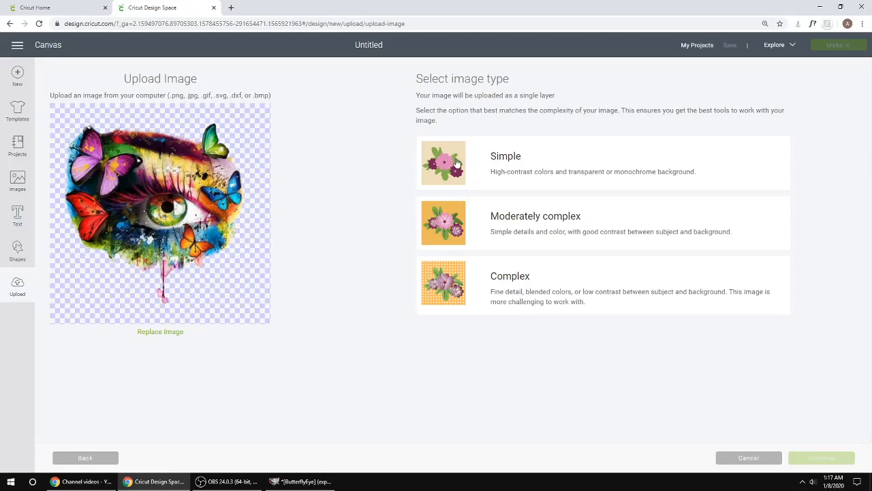
Step: Choose the Simple image type, skip erasing, and save the upload as a Print Then Cut image named ButterflyEye
{"action": "left_click", "coordinate": [458, 164]}
{"action": "left_click", "coordinate": [818, 460]}
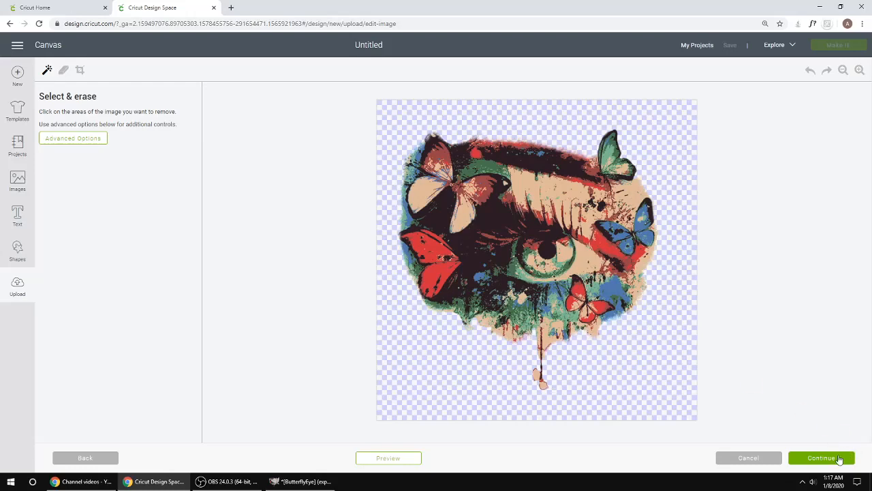
{"action": "left_click", "coordinate": [839, 460]}
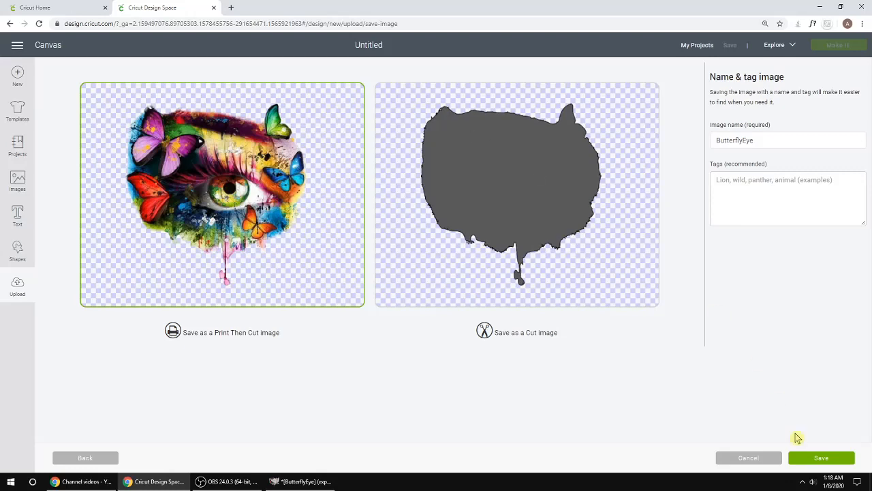
{"action": "left_click", "coordinate": [821, 458]}
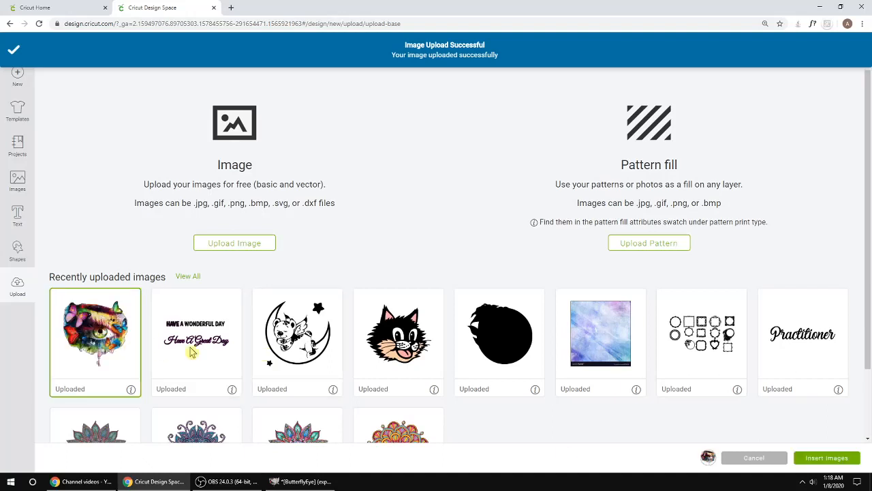
Step: Insert the uploaded eye image onto the canvas, move it, and scale it to about 5.6 inches wide
{"action": "left_click", "coordinate": [837, 461]}
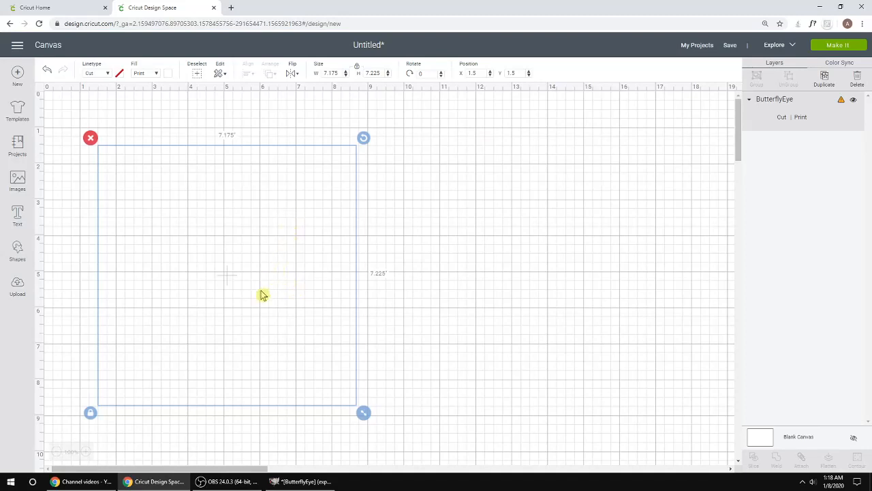
{"action": "left_click_drag", "start_coordinate": [204, 279], "coordinate": [246, 252]}
{"action": "left_click_drag", "start_coordinate": [406, 388], "coordinate": [348, 329]}
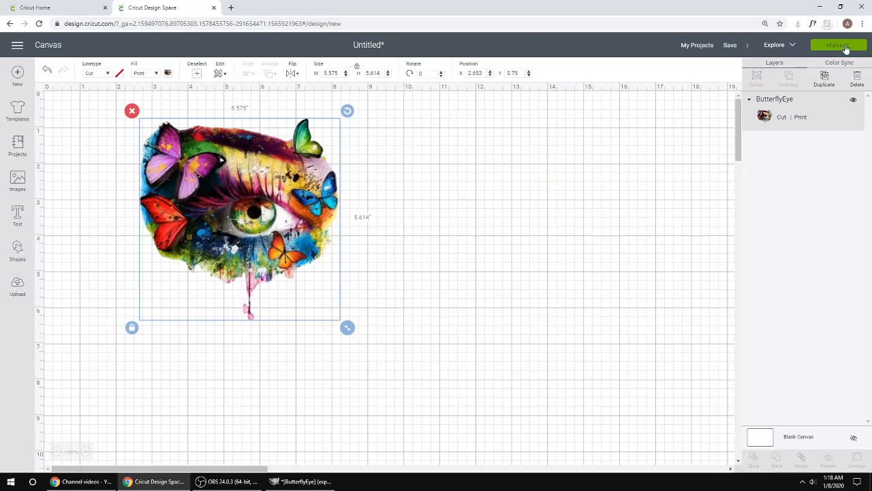
Step: Preview the design on the cutting mat, then cancel back to the canvas and reselect the image
{"action": "left_click", "coordinate": [849, 47]}
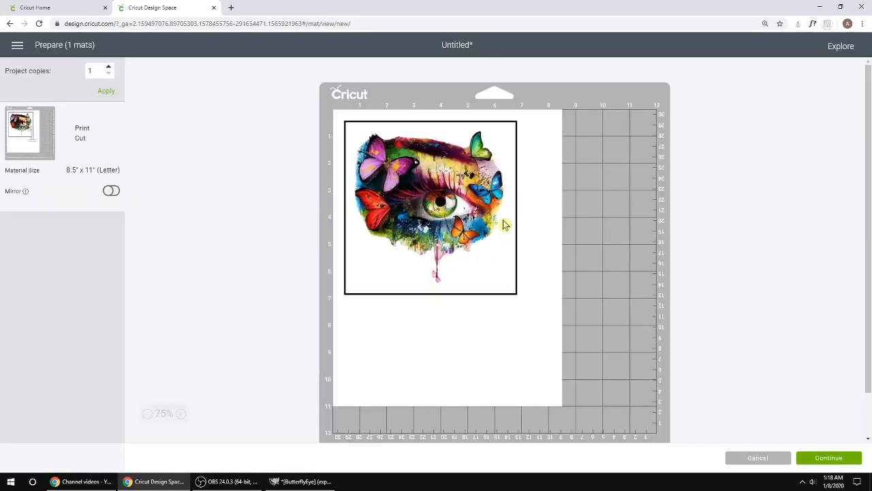
{"action": "left_click", "coordinate": [758, 459]}
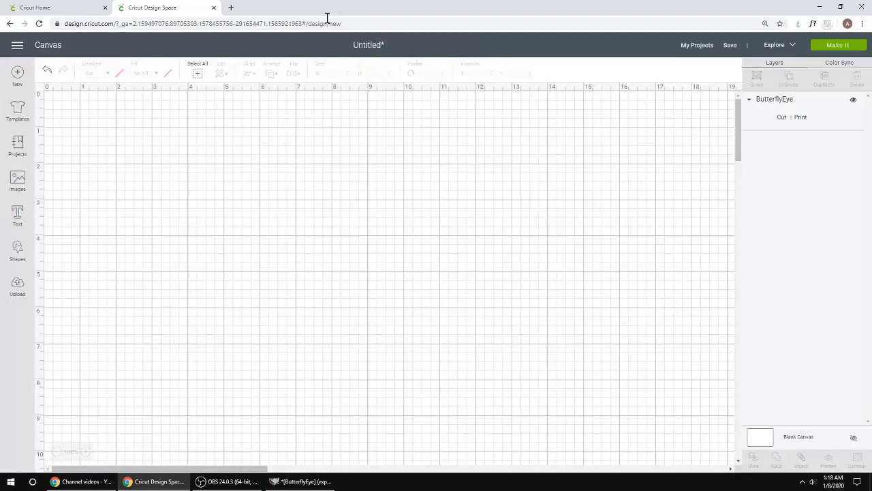
{"action": "left_click", "coordinate": [255, 178]}
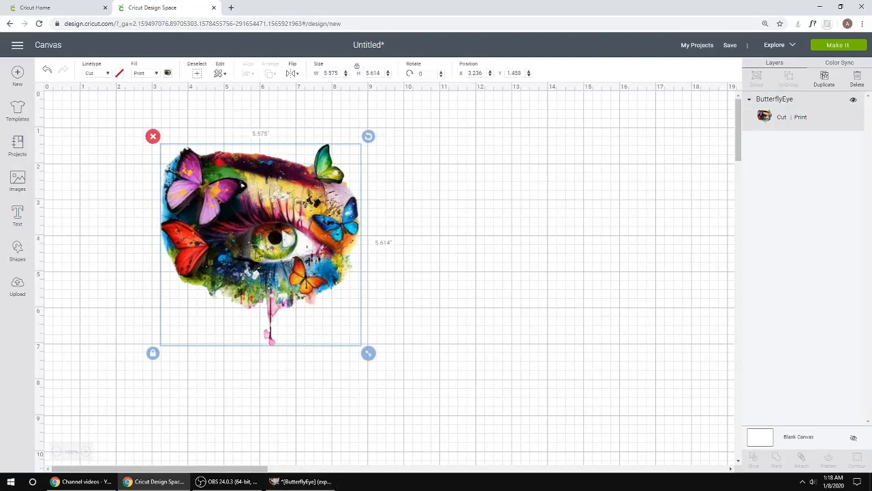
Step: Switch back to GIMP and close the ButterflyEye image, discarding its unsaved changes
{"action": "left_click", "coordinate": [300, 481]}
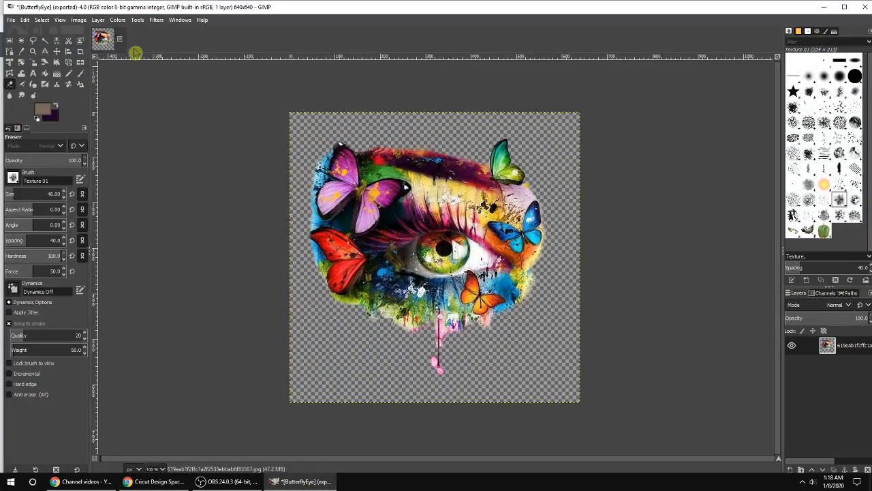
{"action": "left_click", "coordinate": [867, 4]}
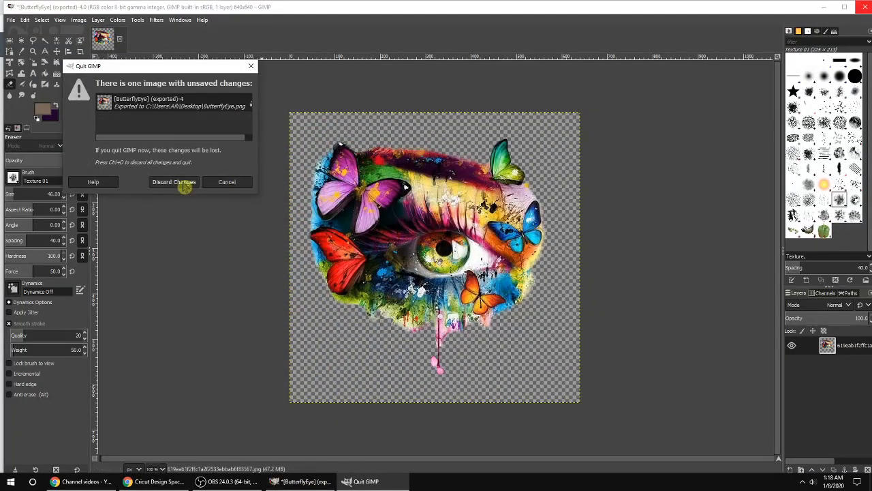
{"action": "left_click", "coordinate": [181, 183]}
{"action": "left_click", "coordinate": [819, 6]}
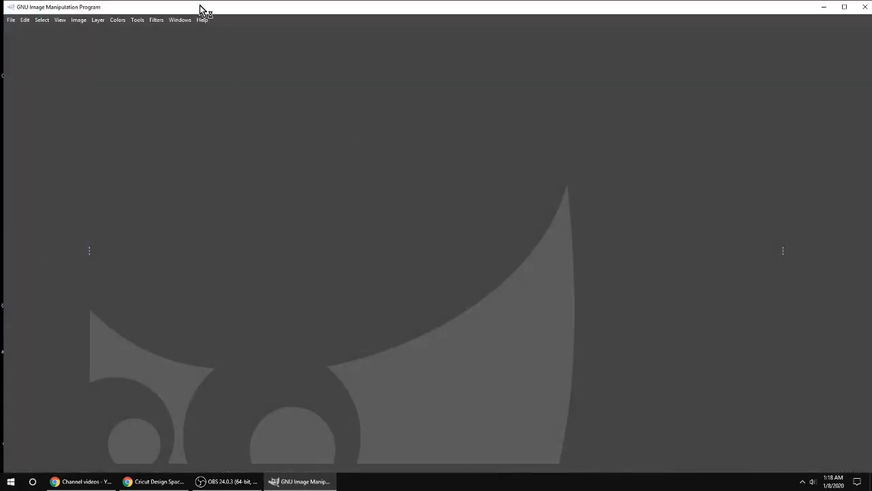
Step: Open kingfisher-4739273_960_720.webp from the Desktop in GIMP
{"action": "left_click", "coordinate": [11, 20]}
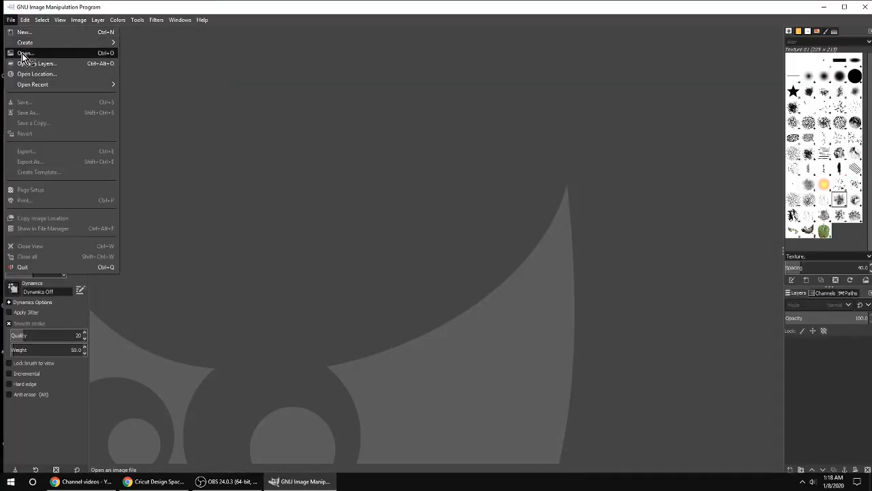
{"action": "left_click", "coordinate": [23, 55]}
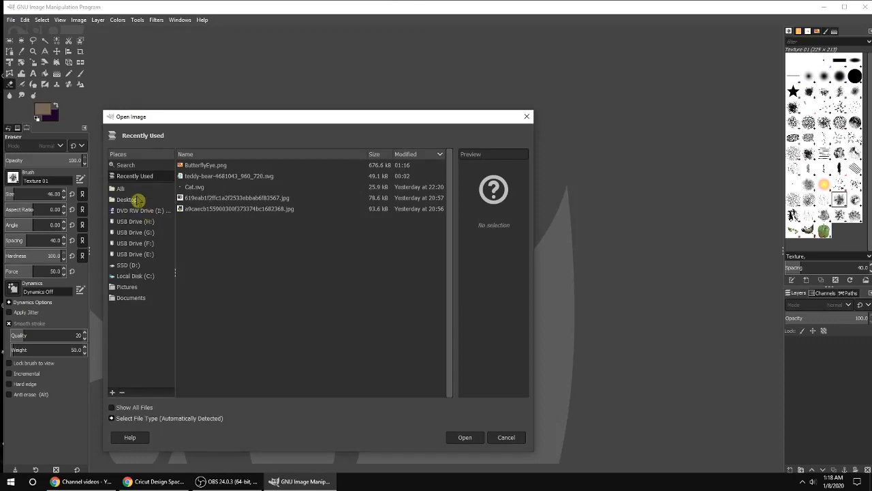
{"action": "left_click", "coordinate": [129, 200]}
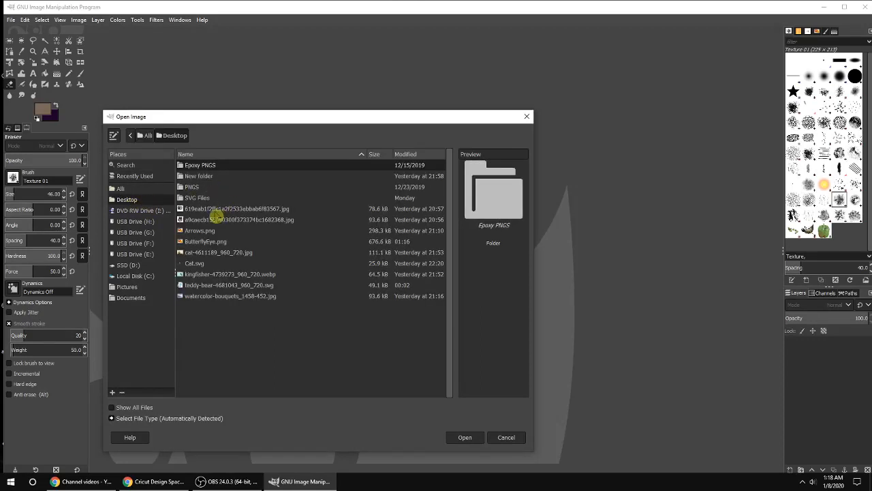
{"action": "left_click", "coordinate": [217, 208]}
{"action": "left_click", "coordinate": [218, 219]}
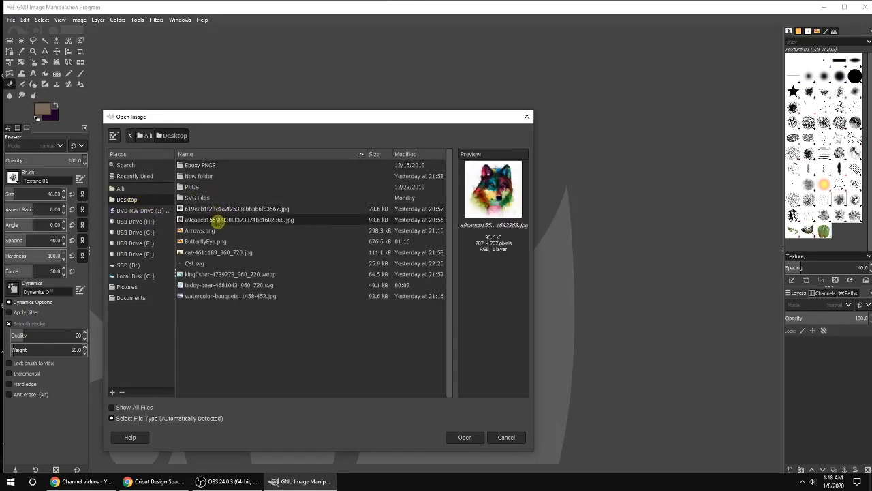
{"action": "left_click", "coordinate": [201, 253]}
{"action": "left_click", "coordinate": [204, 275]}
{"action": "left_click", "coordinate": [469, 437]}
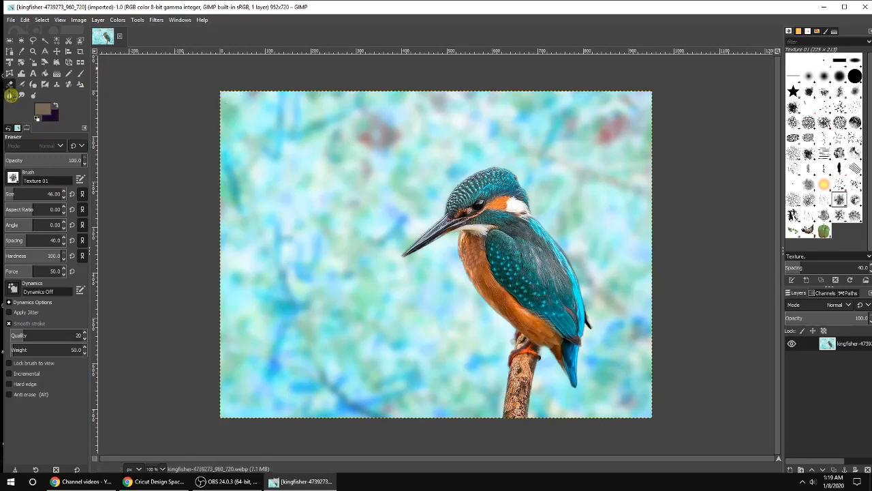
Step: Pick the 2. Hardness 075 brush for the Eraser tool
{"action": "left_click", "coordinate": [98, 20]}
{"action": "mouse_move", "coordinate": [127, 134]}
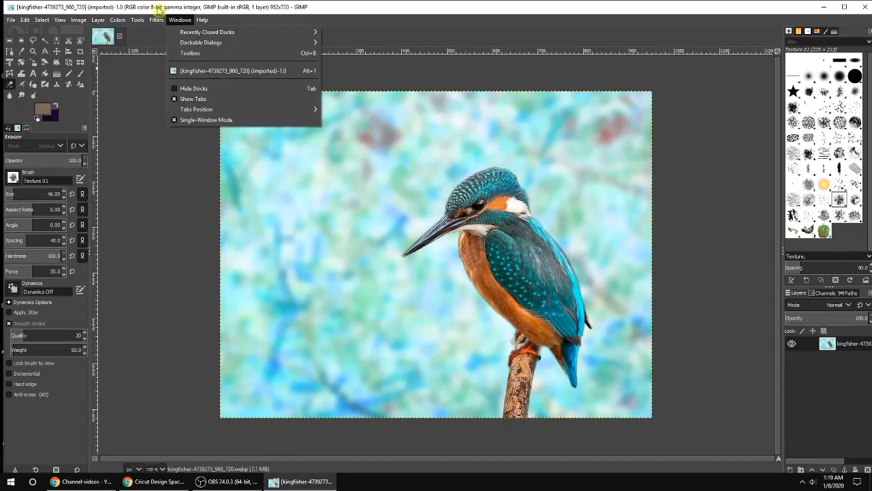
{"action": "left_click", "coordinate": [10, 89]}
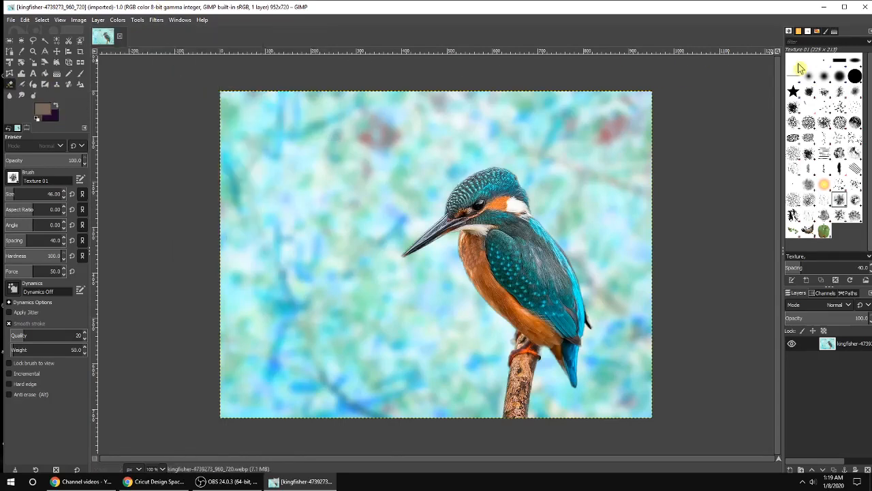
{"action": "left_click", "coordinate": [839, 77]}
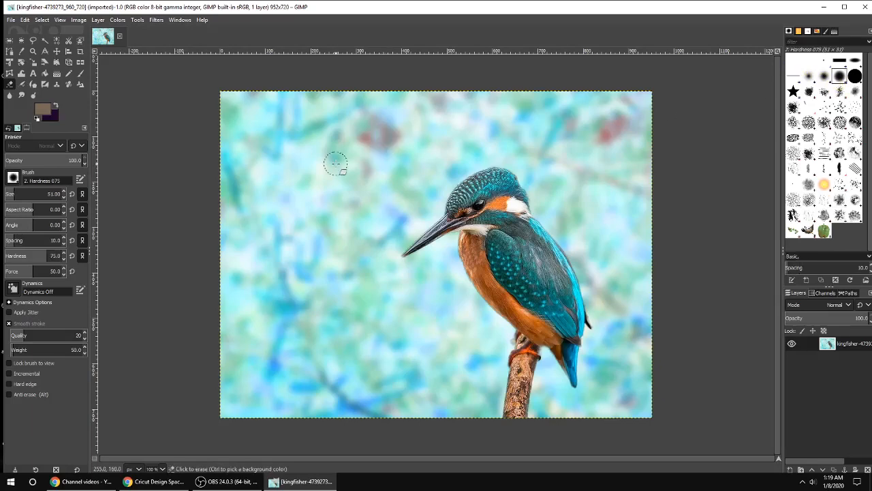
Step: Reduce the Eraser size to 12 and erase a stroke of background beside the kingfisher's head
{"action": "scroll", "coordinate": [553, 196], "scroll_direction": "up", "scroll_amount": 4}
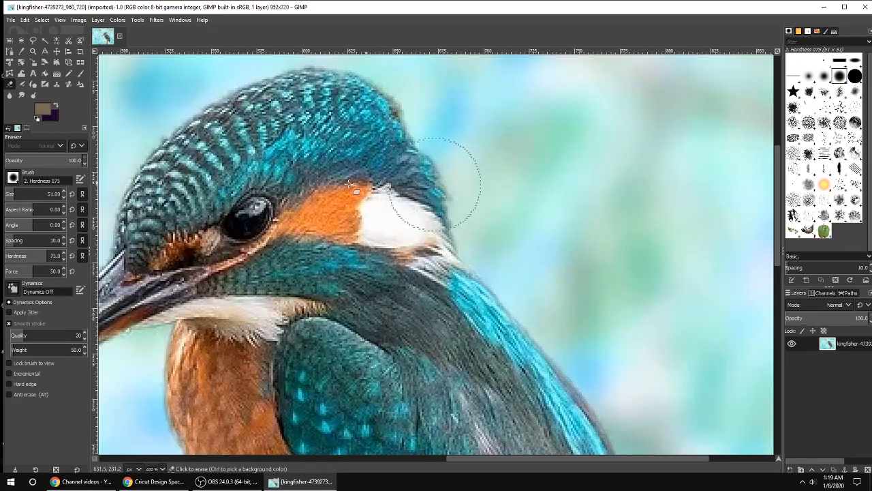
{"action": "left_click", "coordinate": [64, 198]}
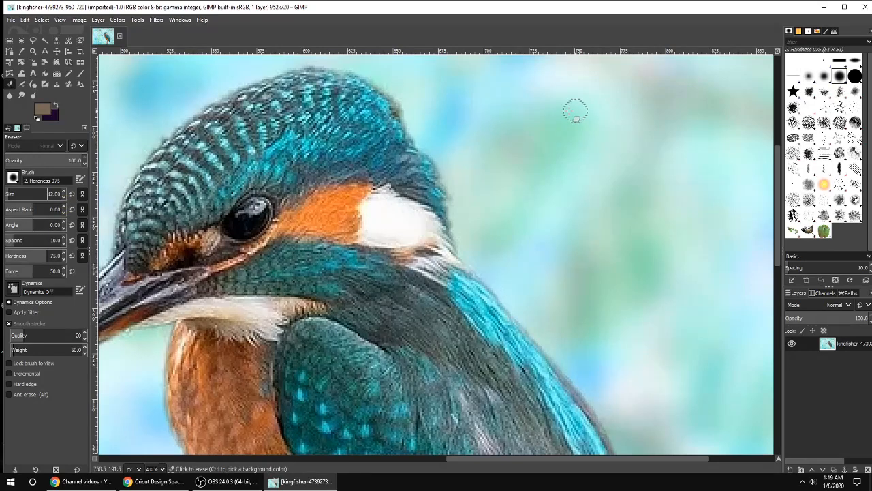
{"action": "mouse_move", "coordinate": [417, 109]}
{"action": "left_mouse_down"}
{"action": "mouse_move", "coordinate": [446, 169]}
{"action": "mouse_move", "coordinate": [464, 254]}
{"action": "mouse_move", "coordinate": [526, 315]}
{"action": "left_mouse_up"}
Step: Reduce the Eraser size to 6 and erase the background along the top edge of the head
{"action": "scroll", "coordinate": [399, 71], "scroll_direction": "up", "scroll_amount": 4}
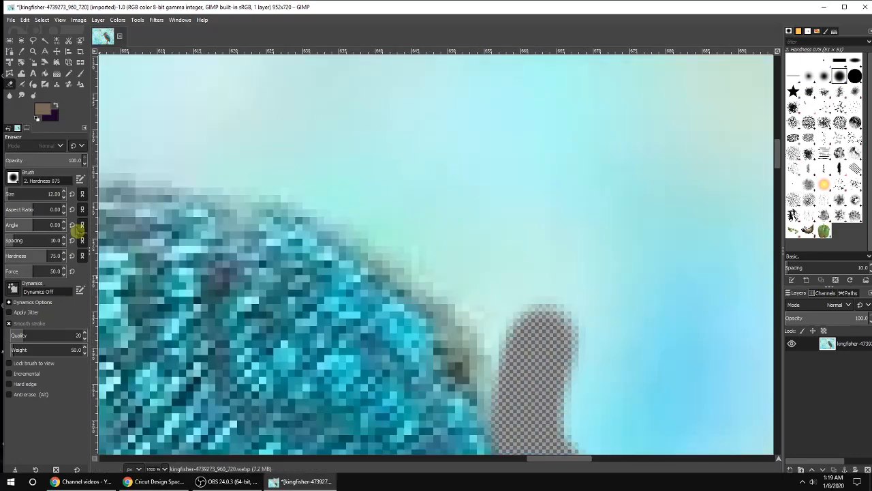
{"action": "left_click", "coordinate": [63, 198]}
{"action": "left_click", "coordinate": [63, 197]}
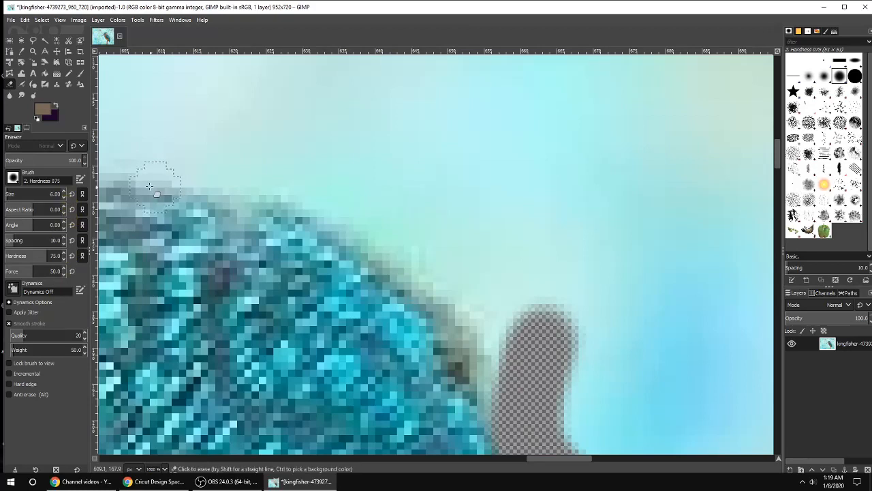
{"action": "mouse_move", "coordinate": [191, 162]}
{"action": "left_mouse_down"}
{"action": "mouse_move", "coordinate": [334, 229]}
{"action": "mouse_move", "coordinate": [471, 356]}
{"action": "mouse_move", "coordinate": [498, 410]}
{"action": "mouse_move", "coordinate": [437, 338]}
{"action": "mouse_move", "coordinate": [289, 217]}
{"action": "mouse_move", "coordinate": [126, 140]}
{"action": "left_mouse_up"}
Step: Erase the background pixels hugging the crown of the kingfisher's head
{"action": "scroll", "coordinate": [484, 256], "scroll_direction": "down", "scroll_amount": 7}
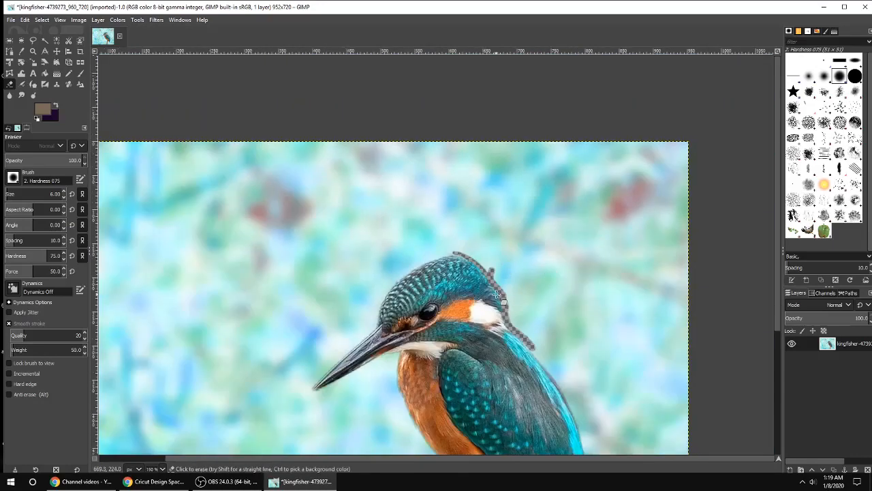
{"action": "scroll", "coordinate": [453, 253], "scroll_direction": "up", "scroll_amount": 8}
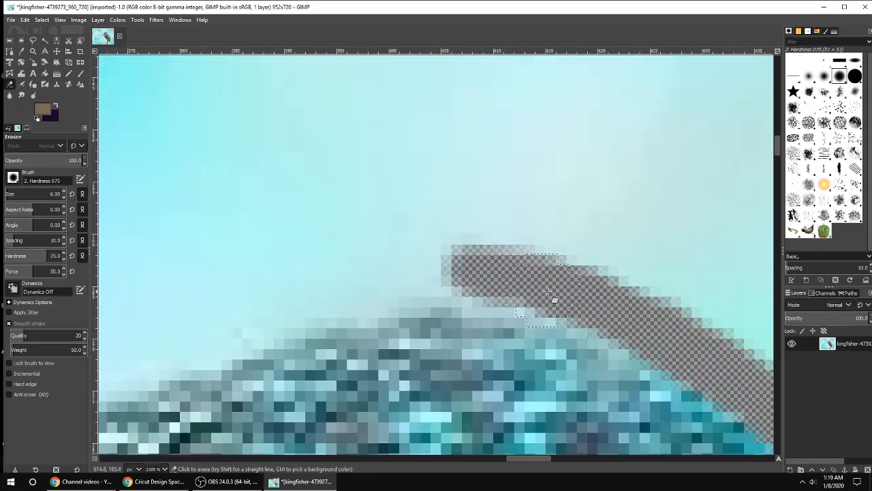
{"action": "mouse_move", "coordinate": [547, 292]}
{"action": "left_mouse_down"}
{"action": "mouse_move", "coordinate": [432, 289]}
{"action": "mouse_move", "coordinate": [251, 347]}
{"action": "mouse_move", "coordinate": [421, 274]}
{"action": "mouse_move", "coordinate": [607, 292]}
{"action": "mouse_move", "coordinate": [420, 287]}
{"action": "mouse_move", "coordinate": [250, 324]}
{"action": "mouse_move", "coordinate": [191, 377]}
{"action": "left_mouse_up"}
{"action": "scroll", "coordinate": [190, 377], "scroll_direction": "down", "scroll_amount": 3}
{"action": "mouse_move", "coordinate": [541, 459]}
{"action": "left_mouse_down"}
{"action": "mouse_move", "coordinate": [499, 460]}
{"action": "mouse_move", "coordinate": [526, 460]}
{"action": "left_mouse_up"}
{"action": "mouse_move", "coordinate": [490, 155]}
{"action": "left_mouse_down"}
{"action": "mouse_move", "coordinate": [272, 263]}
{"action": "mouse_move", "coordinate": [575, 97]}
{"action": "mouse_move", "coordinate": [370, 221]}
{"action": "mouse_move", "coordinate": [220, 280]}
{"action": "mouse_move", "coordinate": [168, 331]}
{"action": "left_mouse_up"}
{"action": "left_click_drag", "start_coordinate": [495, 460], "coordinate": [464, 461]}
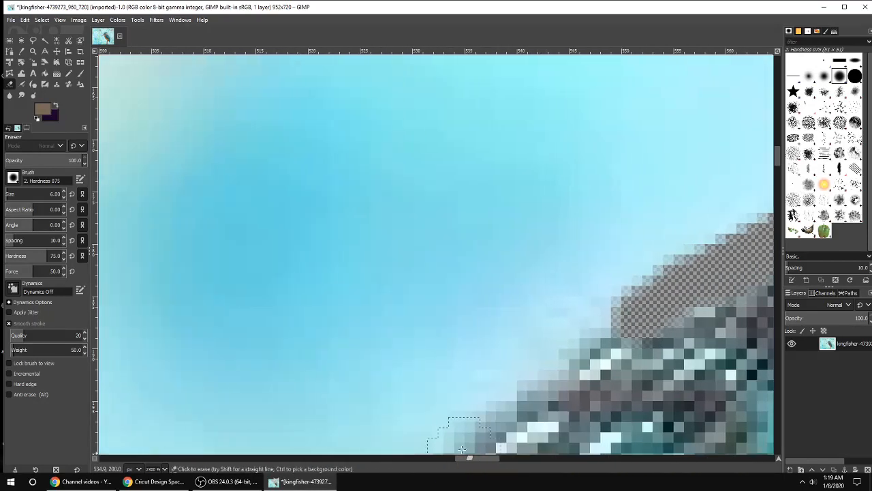
{"action": "left_click", "coordinate": [302, 201]}
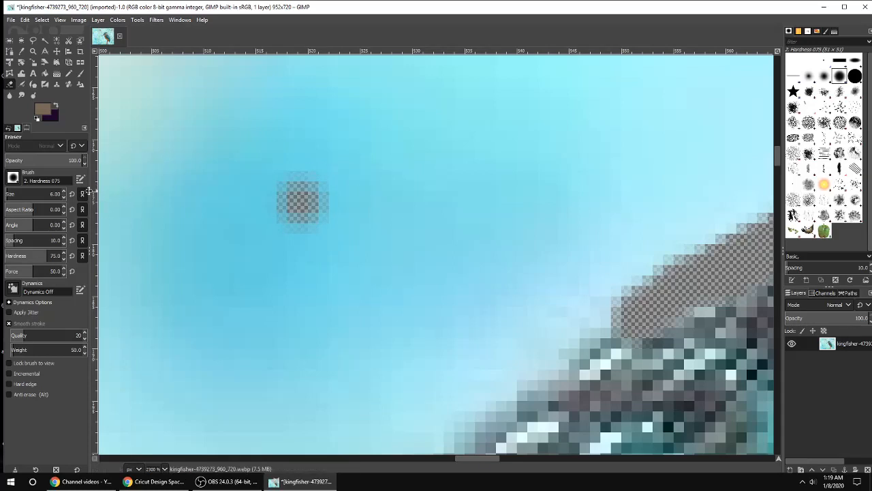
Step: Erase the background strip along the crown and back of the kingfisher's head
{"action": "scroll", "coordinate": [364, 241], "scroll_direction": "down", "scroll_amount": 3}
{"action": "mouse_move", "coordinate": [630, 211]}
{"action": "left_mouse_down"}
{"action": "mouse_move", "coordinate": [475, 310]}
{"action": "mouse_move", "coordinate": [558, 265]}
{"action": "mouse_move", "coordinate": [634, 203]}
{"action": "mouse_move", "coordinate": [500, 300]}
{"action": "mouse_move", "coordinate": [405, 379]}
{"action": "mouse_move", "coordinate": [561, 276]}
{"action": "mouse_move", "coordinate": [618, 209]}
{"action": "mouse_move", "coordinate": [339, 445]}
{"action": "left_mouse_up"}
{"action": "scroll", "coordinate": [388, 316], "scroll_direction": "down", "scroll_amount": 4}
{"action": "mouse_move", "coordinate": [383, 207]}
{"action": "left_mouse_down"}
{"action": "mouse_move", "coordinate": [257, 306]}
{"action": "mouse_move", "coordinate": [209, 376]}
{"action": "mouse_move", "coordinate": [381, 193]}
{"action": "mouse_move", "coordinate": [298, 278]}
{"action": "mouse_move", "coordinate": [200, 362]}
{"action": "left_mouse_up"}
{"action": "scroll", "coordinate": [239, 361], "scroll_direction": "down", "scroll_amount": 2}
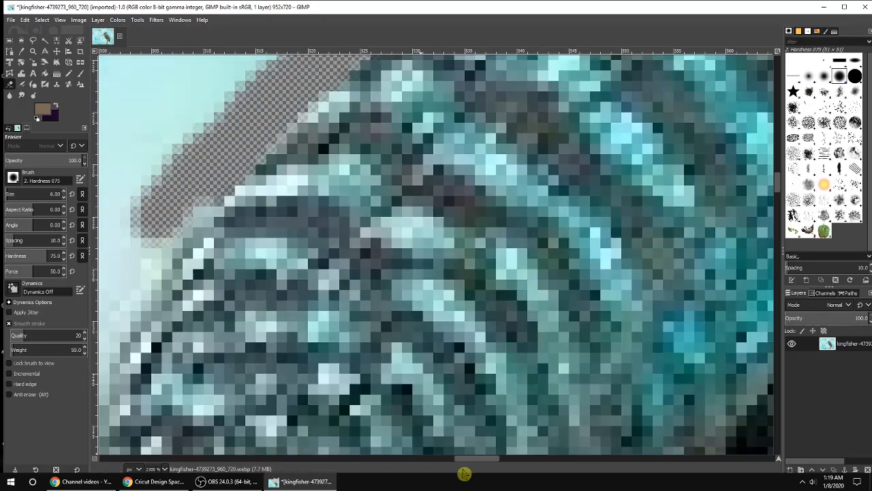
{"action": "left_click_drag", "start_coordinate": [476, 459], "coordinate": [450, 463]}
Step: Erase the background along the front of the head down toward the base of the beak
{"action": "left_click_drag", "start_coordinate": [560, 213], "coordinate": [436, 394]}
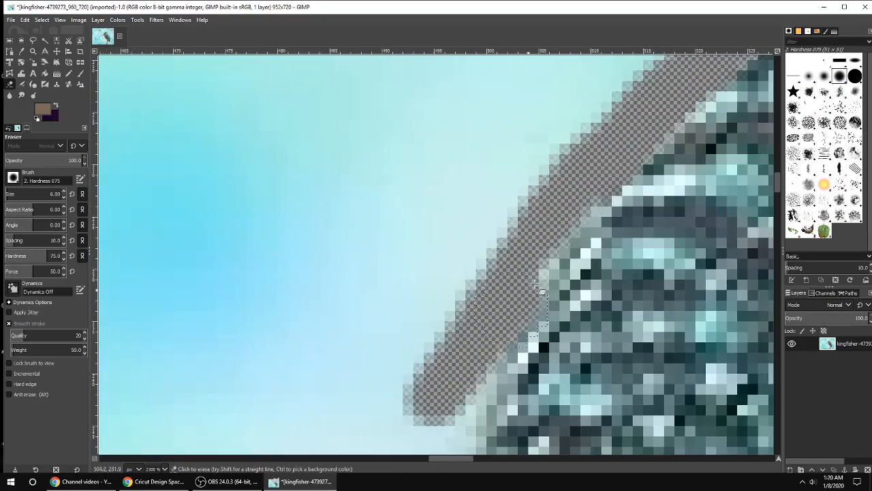
{"action": "mouse_move", "coordinate": [535, 284]}
{"action": "left_mouse_down"}
{"action": "mouse_move", "coordinate": [635, 161]}
{"action": "mouse_move", "coordinate": [388, 458]}
{"action": "left_mouse_up"}
{"action": "scroll", "coordinate": [403, 409], "scroll_direction": "down", "scroll_amount": 3}
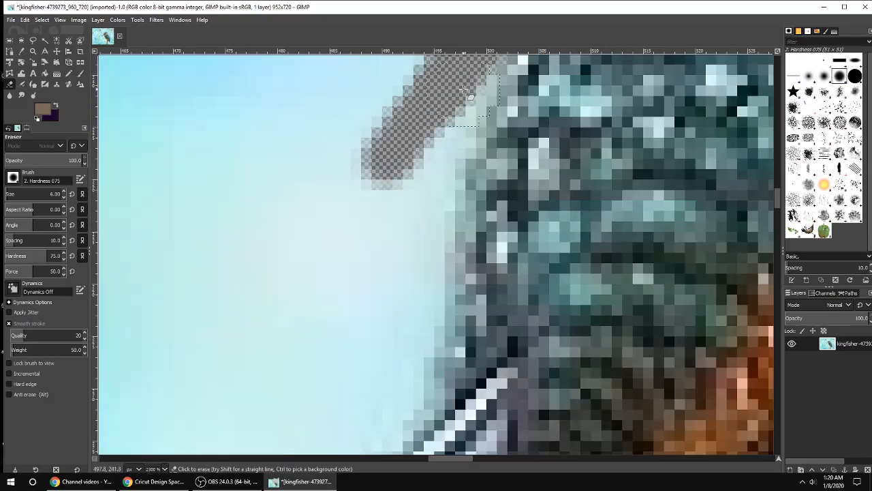
{"action": "mouse_move", "coordinate": [463, 89]}
{"action": "left_mouse_down"}
{"action": "mouse_move", "coordinate": [445, 148]}
{"action": "mouse_move", "coordinate": [428, 289]}
{"action": "mouse_move", "coordinate": [418, 132]}
{"action": "mouse_move", "coordinate": [372, 276]}
{"action": "mouse_move", "coordinate": [415, 285]}
{"action": "mouse_move", "coordinate": [413, 355]}
{"action": "left_mouse_up"}
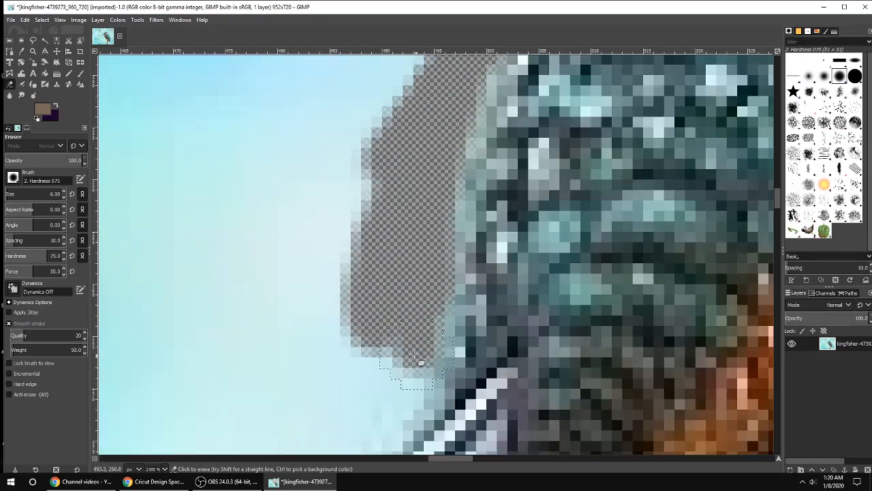
{"action": "scroll", "coordinate": [413, 355], "scroll_direction": "down", "scroll_amount": 2}
{"action": "mouse_move", "coordinate": [414, 152]}
{"action": "left_mouse_down"}
{"action": "mouse_move", "coordinate": [415, 179]}
{"action": "mouse_move", "coordinate": [385, 252]}
{"action": "mouse_move", "coordinate": [341, 298]}
{"action": "mouse_move", "coordinate": [408, 192]}
{"action": "mouse_move", "coordinate": [400, 172]}
{"action": "mouse_move", "coordinate": [296, 312]}
{"action": "mouse_move", "coordinate": [400, 150]}
{"action": "mouse_move", "coordinate": [387, 196]}
{"action": "left_mouse_up"}
{"action": "scroll", "coordinate": [368, 203], "scroll_direction": "down", "scroll_amount": 2}
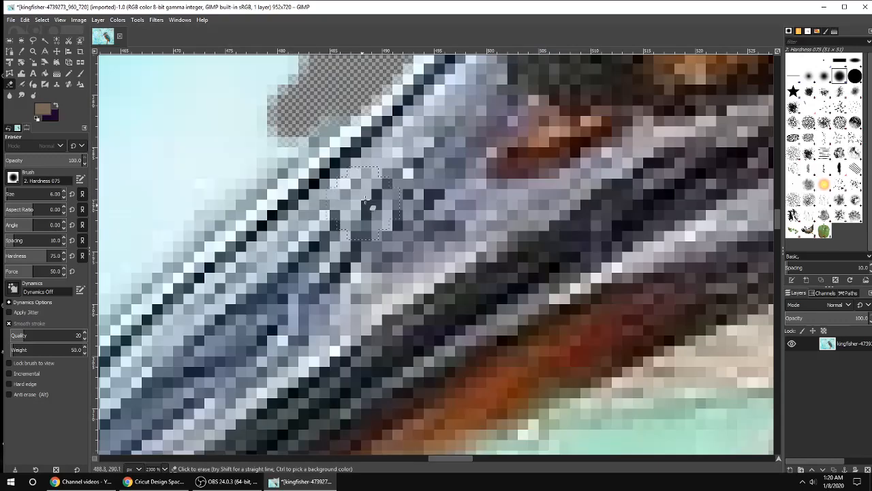
Step: Erase the background pixels along the upper edge of the beak
{"action": "scroll", "coordinate": [368, 203], "scroll_direction": "down", "scroll_amount": 2}
{"action": "scroll", "coordinate": [368, 203], "scroll_direction": "up", "scroll_amount": 2}
{"action": "mouse_move", "coordinate": [300, 133]}
{"action": "left_mouse_down"}
{"action": "mouse_move", "coordinate": [156, 261]}
{"action": "mouse_move", "coordinate": [344, 130]}
{"action": "mouse_move", "coordinate": [126, 267]}
{"action": "left_mouse_up"}
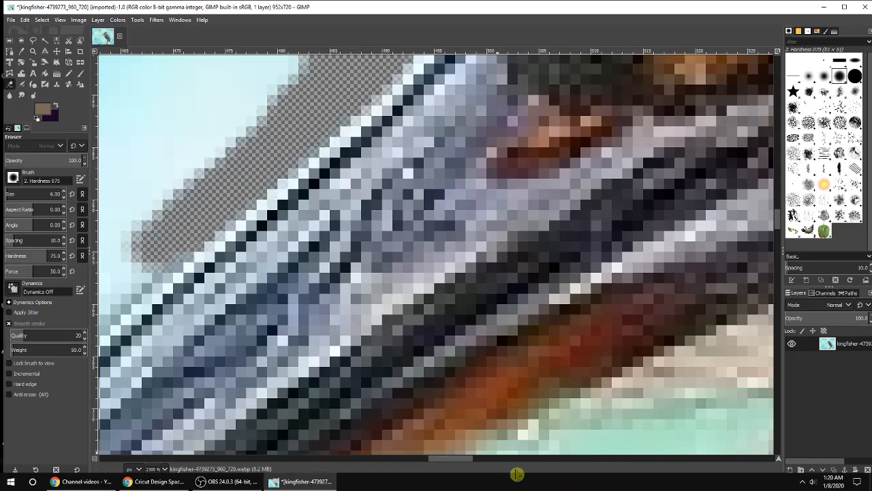
{"action": "left_click_drag", "start_coordinate": [453, 460], "coordinate": [426, 462]}
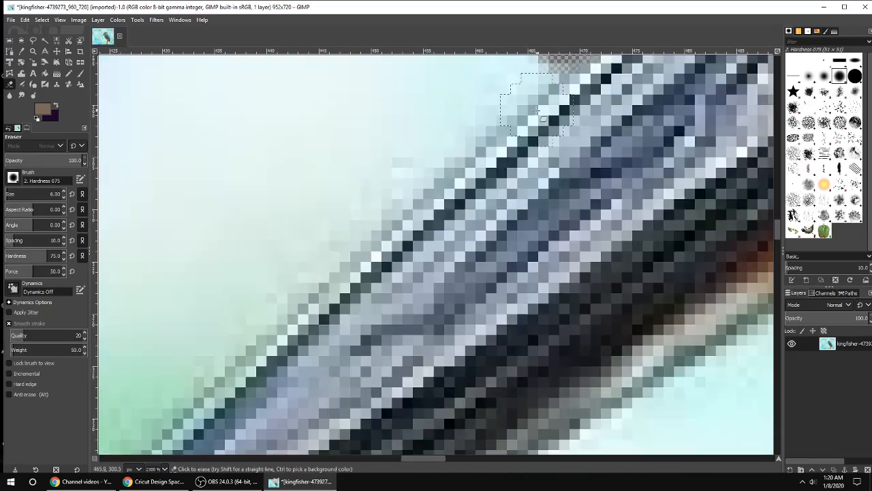
{"action": "scroll", "coordinate": [538, 111], "scroll_direction": "up", "scroll_amount": 3}
{"action": "mouse_move", "coordinate": [536, 127]}
{"action": "left_mouse_down"}
{"action": "mouse_move", "coordinate": [394, 306]}
{"action": "mouse_move", "coordinate": [470, 198]}
{"action": "left_mouse_up"}
{"action": "scroll", "coordinate": [423, 255], "scroll_direction": "down", "scroll_amount": 5}
{"action": "mouse_move", "coordinate": [296, 179]}
{"action": "left_mouse_down"}
{"action": "mouse_move", "coordinate": [316, 166]}
{"action": "mouse_move", "coordinate": [197, 281]}
{"action": "mouse_move", "coordinate": [334, 160]}
{"action": "left_mouse_up"}
{"action": "scroll", "coordinate": [408, 450], "scroll_direction": "down", "scroll_amount": 2}
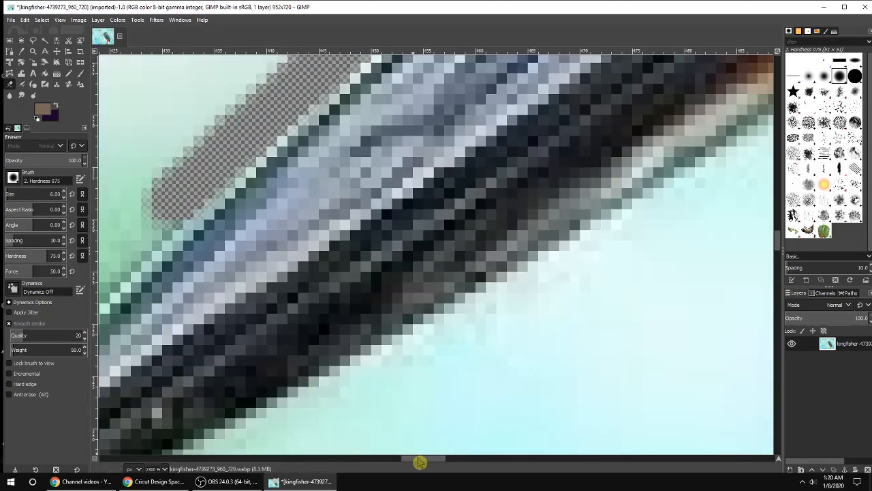
{"action": "mouse_move", "coordinate": [419, 462]}
{"action": "left_mouse_down"}
{"action": "mouse_move", "coordinate": [356, 459]}
{"action": "mouse_move", "coordinate": [402, 460]}
{"action": "left_mouse_up"}
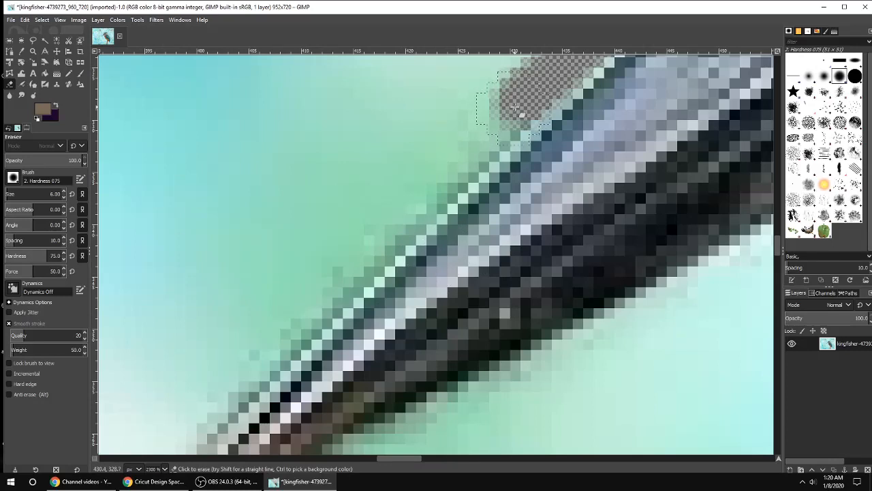
{"action": "left_click_drag", "start_coordinate": [516, 107], "coordinate": [460, 174]}
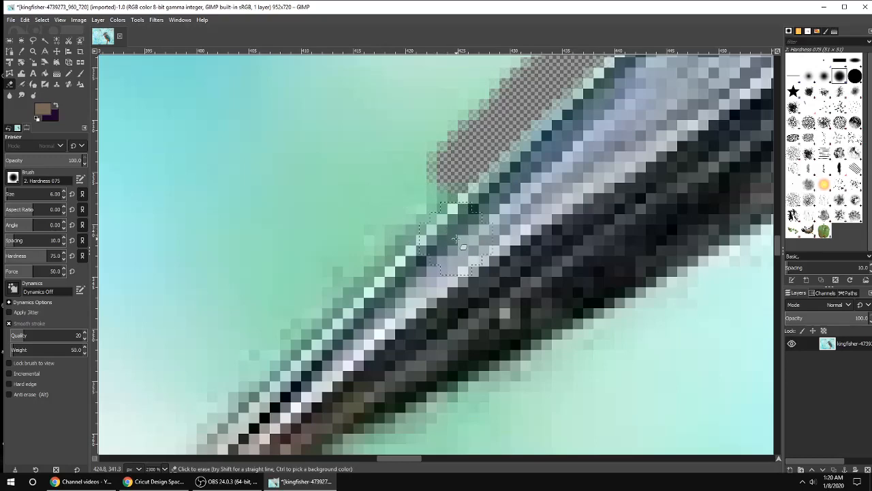
Step: Erase the remaining background along the upper edge of the beak toward its tip
{"action": "scroll", "coordinate": [579, 278], "scroll_direction": "down", "scroll_amount": 8}
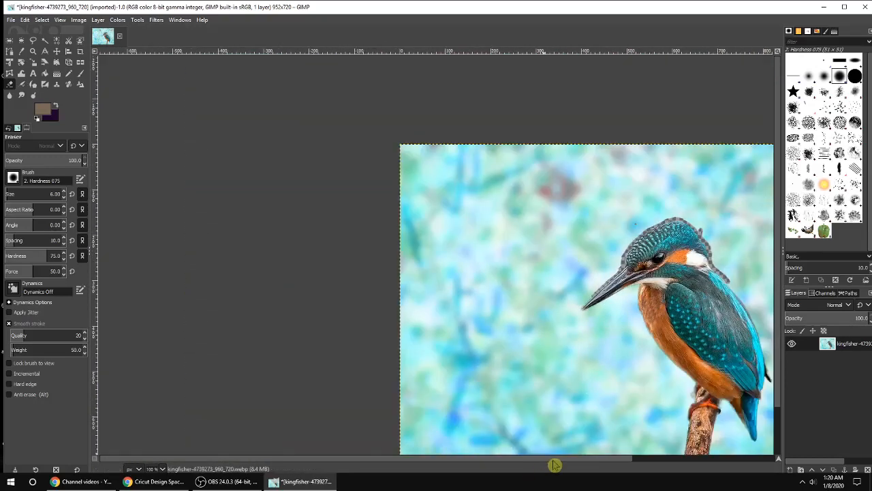
{"action": "left_click_drag", "start_coordinate": [554, 465], "coordinate": [610, 463]}
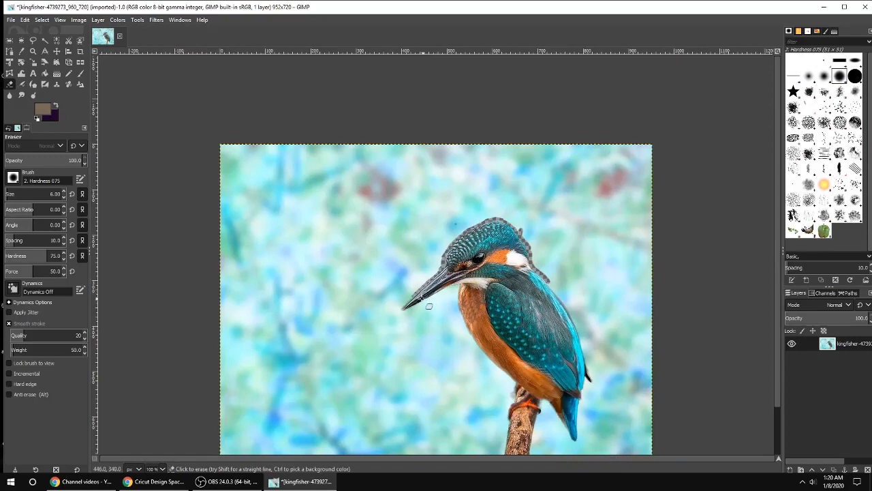
{"action": "scroll", "coordinate": [429, 306], "scroll_direction": "up", "scroll_amount": 7}
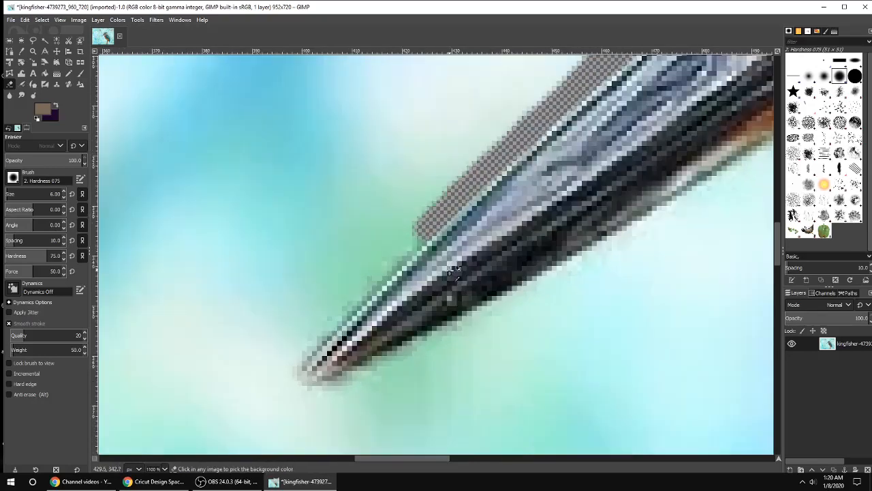
{"action": "scroll", "coordinate": [455, 268], "scroll_direction": "up", "scroll_amount": 1}
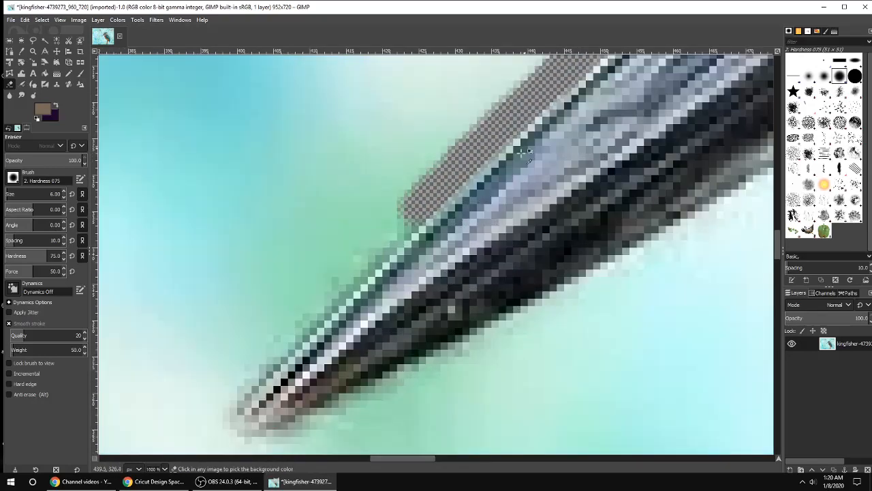
{"action": "scroll", "coordinate": [414, 282], "scroll_direction": "up", "scroll_amount": 2}
{"action": "scroll", "coordinate": [380, 287], "scroll_direction": "down", "scroll_amount": 2}
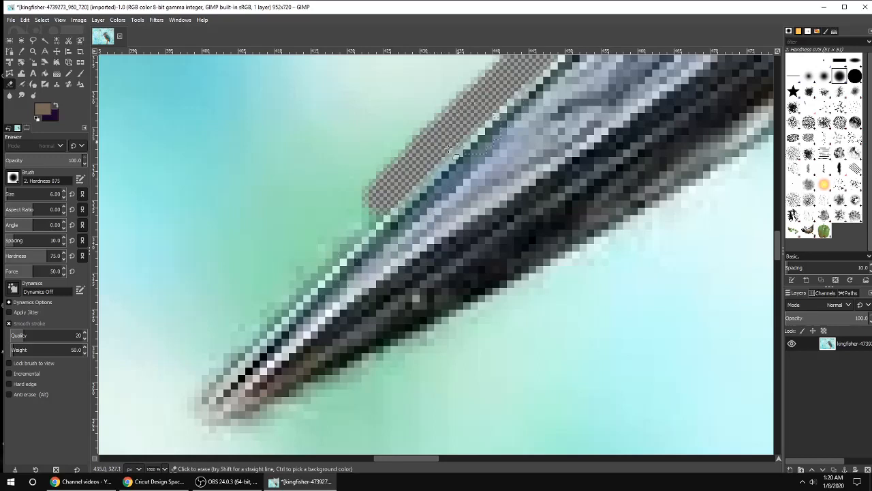
{"action": "mouse_move", "coordinate": [393, 180]}
{"action": "left_mouse_down"}
{"action": "mouse_move", "coordinate": [320, 256]}
{"action": "mouse_move", "coordinate": [364, 223]}
{"action": "left_mouse_up"}
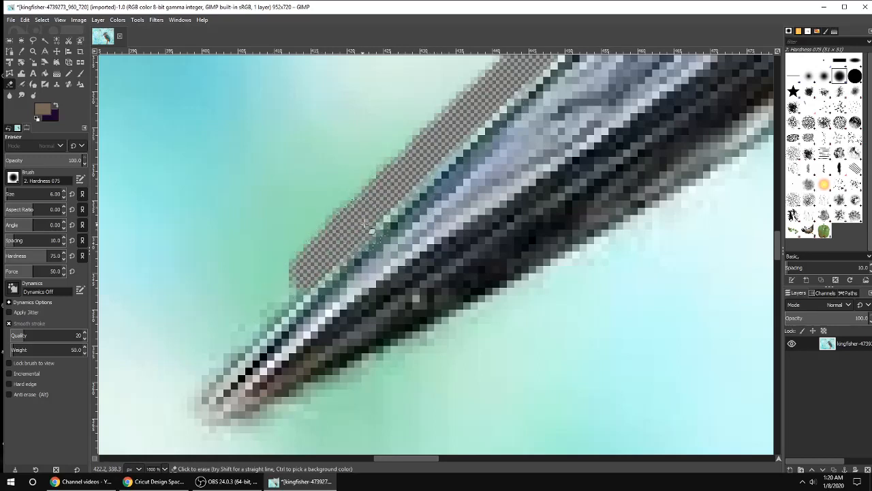
{"action": "mouse_move", "coordinate": [323, 259]}
{"action": "left_mouse_down"}
{"action": "mouse_move", "coordinate": [183, 402]}
{"action": "mouse_move", "coordinate": [211, 439]}
{"action": "mouse_move", "coordinate": [617, 232]}
{"action": "mouse_move", "coordinate": [368, 382]}
{"action": "mouse_move", "coordinate": [194, 440]}
{"action": "mouse_move", "coordinate": [531, 303]}
{"action": "mouse_move", "coordinate": [548, 332]}
{"action": "left_mouse_up"}
Step: Erase the background along the underside of the beak back to the throat
{"action": "left_click_drag", "start_coordinate": [399, 462], "coordinate": [428, 461]}
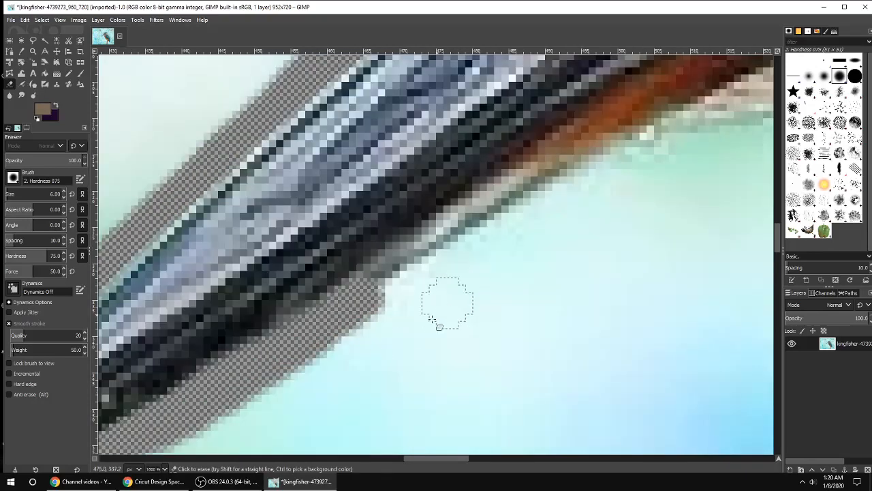
{"action": "mouse_move", "coordinate": [368, 320]}
{"action": "left_mouse_down"}
{"action": "mouse_move", "coordinate": [392, 273]}
{"action": "mouse_move", "coordinate": [665, 137]}
{"action": "mouse_move", "coordinate": [436, 254]}
{"action": "mouse_move", "coordinate": [292, 356]}
{"action": "mouse_move", "coordinate": [579, 201]}
{"action": "mouse_move", "coordinate": [690, 169]}
{"action": "left_mouse_up"}
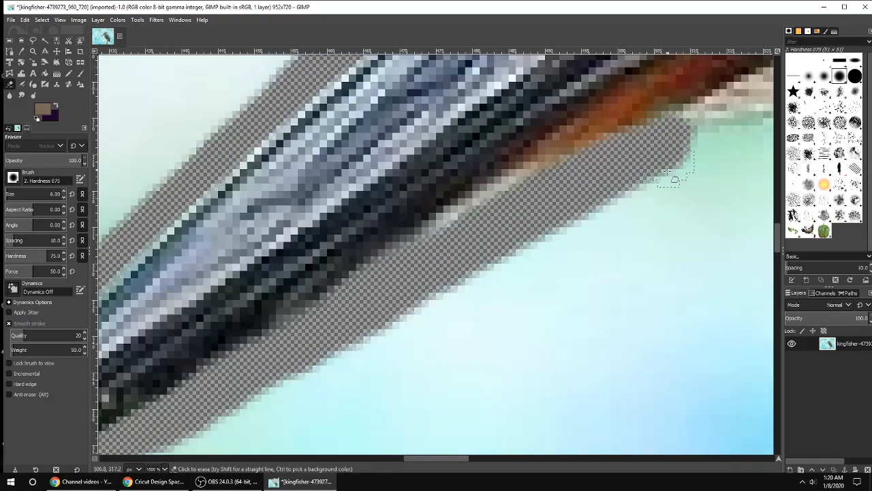
{"action": "mouse_move", "coordinate": [437, 459]}
{"action": "left_mouse_down"}
{"action": "mouse_move", "coordinate": [508, 452]}
{"action": "mouse_move", "coordinate": [466, 451]}
{"action": "left_mouse_up"}
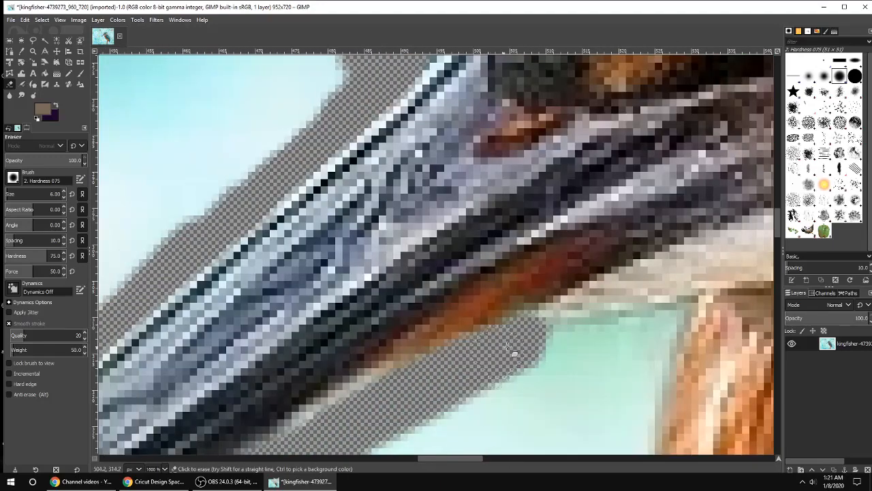
{"action": "mouse_move", "coordinate": [507, 345]}
{"action": "left_mouse_down"}
{"action": "mouse_move", "coordinate": [579, 323]}
{"action": "mouse_move", "coordinate": [672, 312]}
{"action": "mouse_move", "coordinate": [649, 415]}
{"action": "mouse_move", "coordinate": [649, 362]}
{"action": "mouse_move", "coordinate": [628, 343]}
{"action": "mouse_move", "coordinate": [497, 407]}
{"action": "mouse_move", "coordinate": [523, 371]}
{"action": "mouse_move", "coordinate": [605, 334]}
{"action": "mouse_move", "coordinate": [380, 443]}
{"action": "mouse_move", "coordinate": [600, 367]}
{"action": "mouse_move", "coordinate": [613, 391]}
{"action": "mouse_move", "coordinate": [609, 414]}
{"action": "mouse_move", "coordinate": [625, 383]}
{"action": "left_mouse_up"}
{"action": "scroll", "coordinate": [625, 383], "scroll_direction": "down", "scroll_amount": 3}
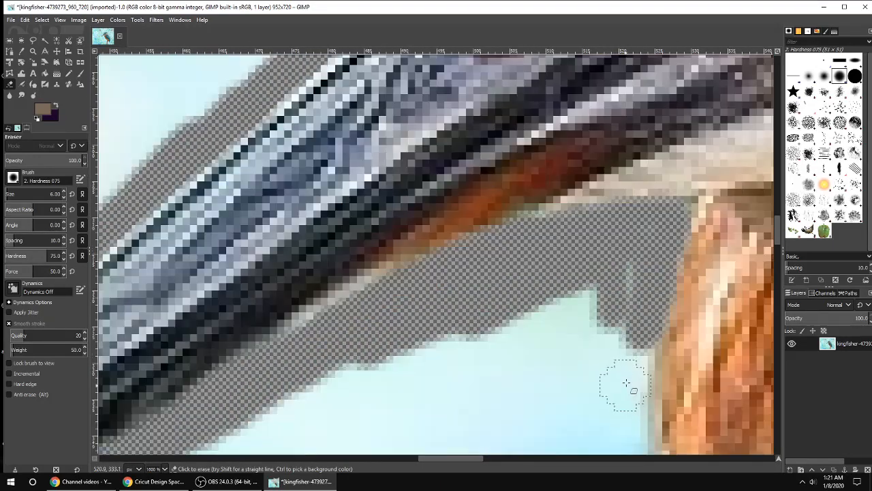
{"action": "mouse_move", "coordinate": [640, 264]}
{"action": "left_mouse_down"}
{"action": "mouse_move", "coordinate": [639, 429]}
{"action": "mouse_move", "coordinate": [637, 296]}
{"action": "mouse_move", "coordinate": [619, 360]}
{"action": "left_mouse_up"}
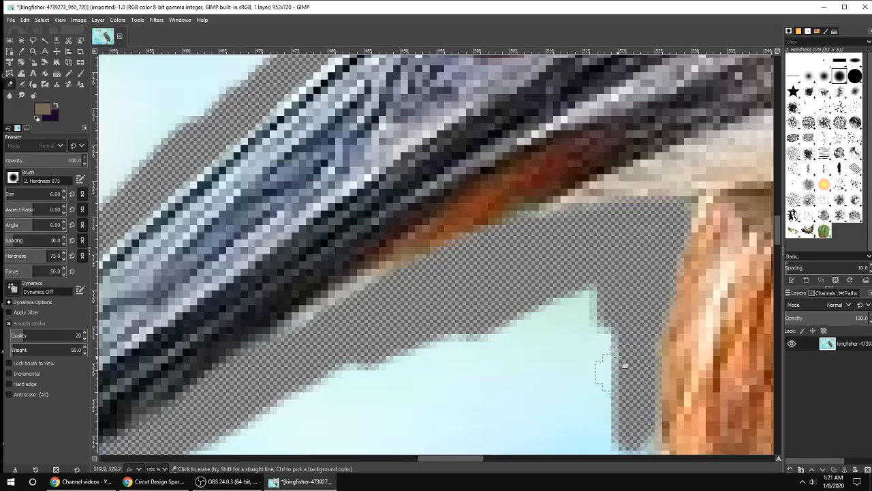
{"action": "scroll", "coordinate": [618, 361], "scroll_direction": "down", "scroll_amount": 8}
{"action": "mouse_move", "coordinate": [627, 165]}
{"action": "left_mouse_down"}
{"action": "mouse_move", "coordinate": [640, 194]}
{"action": "mouse_move", "coordinate": [664, 334]}
{"action": "mouse_move", "coordinate": [702, 405]}
{"action": "mouse_move", "coordinate": [660, 343]}
{"action": "left_mouse_up"}
Step: Erase the background along the edge of the orange breast below the throat
{"action": "scroll", "coordinate": [659, 348], "scroll_direction": "down", "scroll_amount": 2}
{"action": "left_click_drag", "start_coordinate": [424, 461], "coordinate": [453, 461]}
{"action": "scroll", "coordinate": [417, 310], "scroll_direction": "down", "scroll_amount": 3}
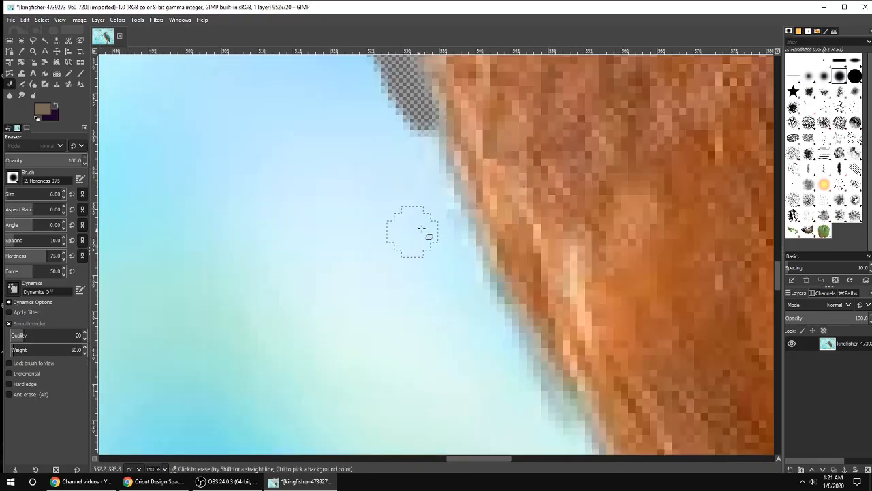
{"action": "left_click_drag", "start_coordinate": [420, 117], "coordinate": [528, 349]}
{"action": "scroll", "coordinate": [473, 282], "scroll_direction": "down", "scroll_amount": 2}
{"action": "mouse_move", "coordinate": [492, 236]}
{"action": "left_mouse_down"}
{"action": "mouse_move", "coordinate": [538, 347]}
{"action": "mouse_move", "coordinate": [575, 399]}
{"action": "mouse_move", "coordinate": [627, 446]}
{"action": "left_mouse_up"}
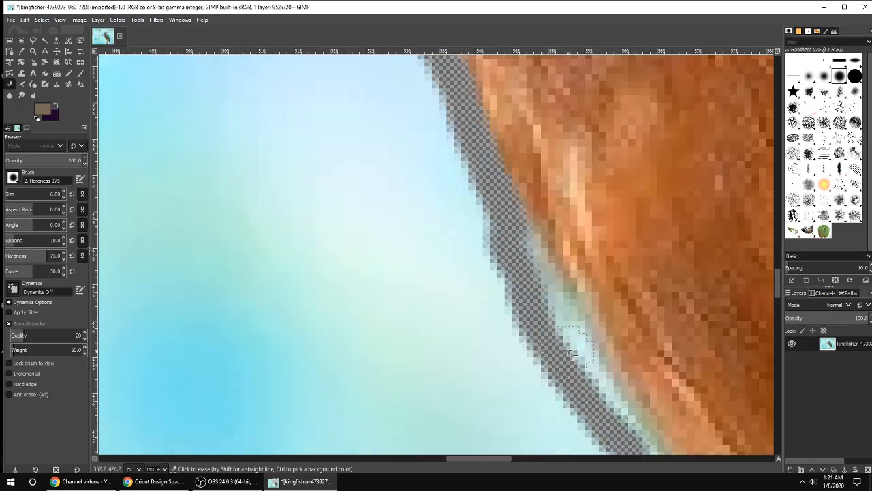
{"action": "scroll", "coordinate": [567, 353], "scroll_direction": "down", "scroll_amount": 3}
{"action": "mouse_move", "coordinate": [549, 128]}
{"action": "left_mouse_down"}
{"action": "mouse_move", "coordinate": [603, 206]}
{"action": "mouse_move", "coordinate": [644, 293]}
{"action": "left_mouse_up"}
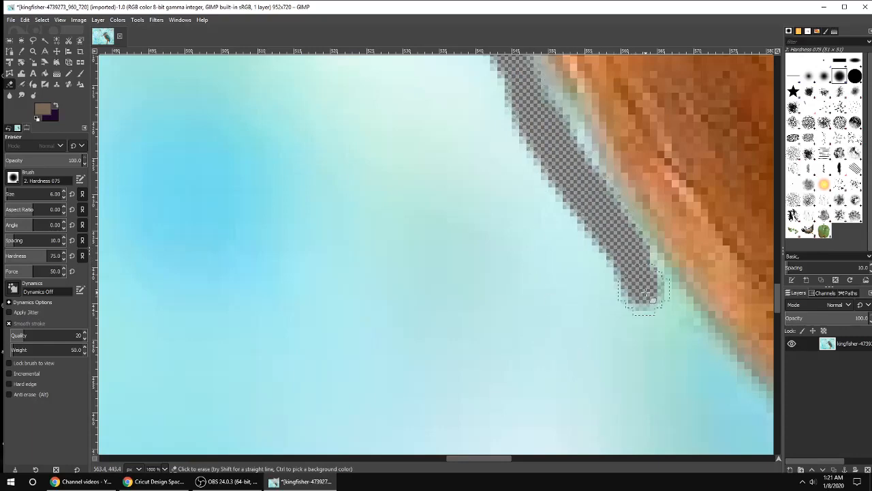
Step: Erase a wider band of background along the orange breast edge
{"action": "scroll", "coordinate": [615, 83], "scroll_direction": "up", "scroll_amount": 2}
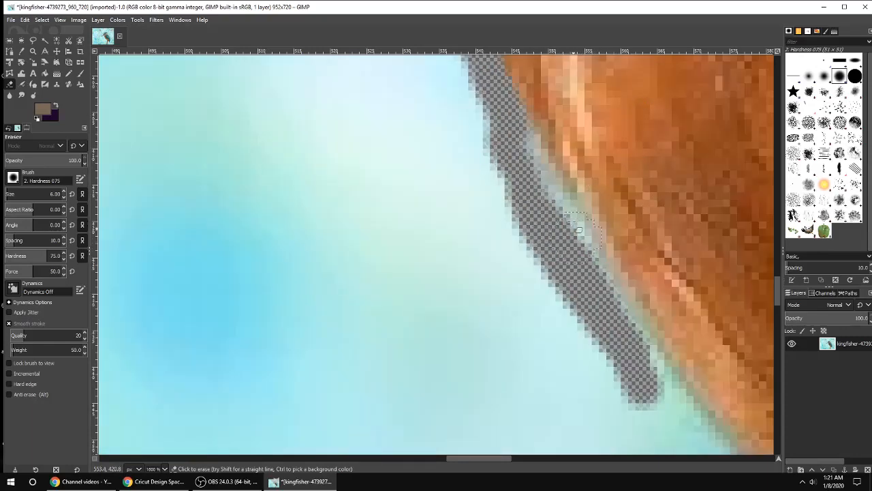
{"action": "scroll", "coordinate": [574, 202], "scroll_direction": "down", "scroll_amount": 7}
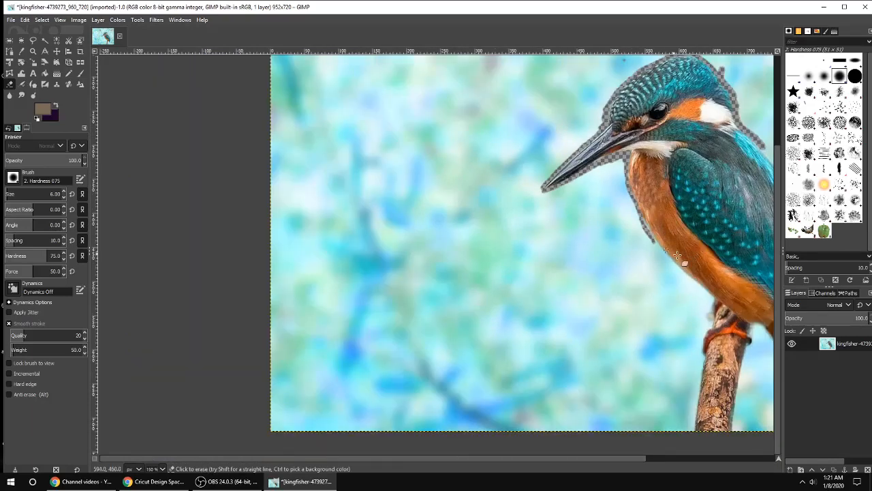
{"action": "scroll", "coordinate": [660, 226], "scroll_direction": "up", "scroll_amount": 1}
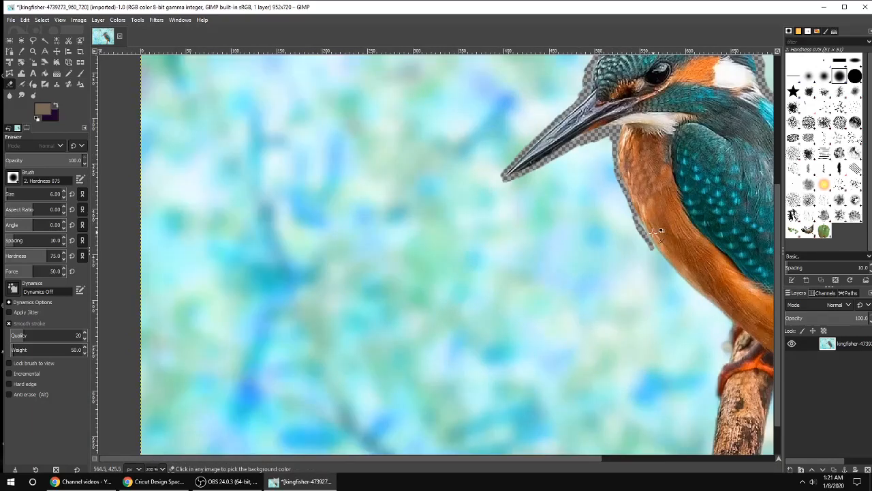
{"action": "scroll", "coordinate": [707, 329], "scroll_direction": "up", "scroll_amount": 7}
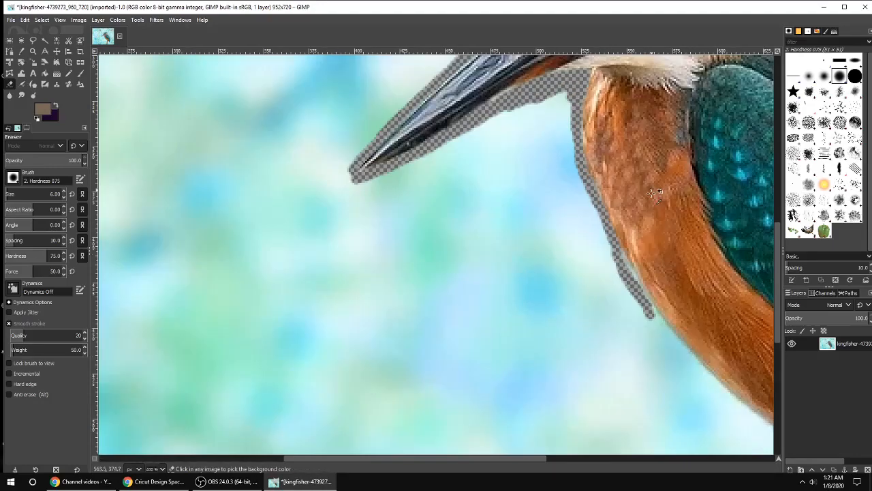
{"action": "scroll", "coordinate": [594, 247], "scroll_direction": "up", "scroll_amount": 2}
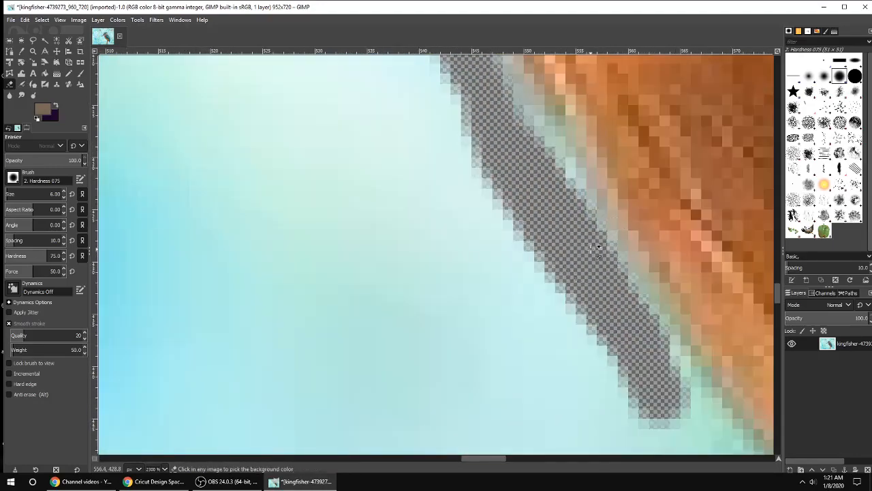
{"action": "scroll", "coordinate": [598, 247], "scroll_direction": "up", "scroll_amount": 1}
{"action": "scroll", "coordinate": [598, 247], "scroll_direction": "down", "scroll_amount": 2}
{"action": "mouse_move", "coordinate": [532, 109]}
{"action": "left_mouse_down"}
{"action": "mouse_move", "coordinate": [556, 154]}
{"action": "mouse_move", "coordinate": [643, 313]}
{"action": "left_mouse_up"}
{"action": "mouse_move", "coordinate": [500, 119]}
{"action": "left_mouse_down"}
{"action": "mouse_move", "coordinate": [628, 378]}
{"action": "mouse_move", "coordinate": [676, 445]}
{"action": "mouse_move", "coordinate": [637, 353]}
{"action": "mouse_move", "coordinate": [711, 435]}
{"action": "left_mouse_up"}
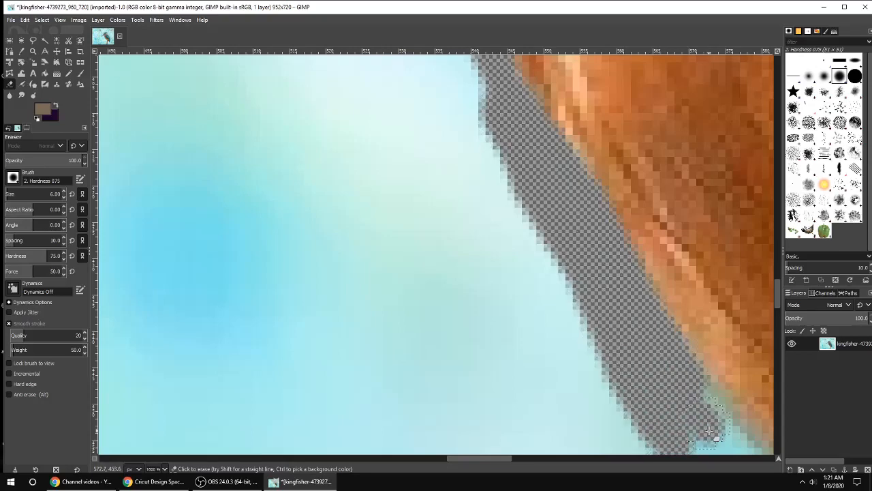
Step: Continue erasing the background along the lower breast edge
{"action": "scroll", "coordinate": [708, 433], "scroll_direction": "down", "scroll_amount": 2}
{"action": "left_click_drag", "start_coordinate": [492, 466], "coordinate": [526, 461]}
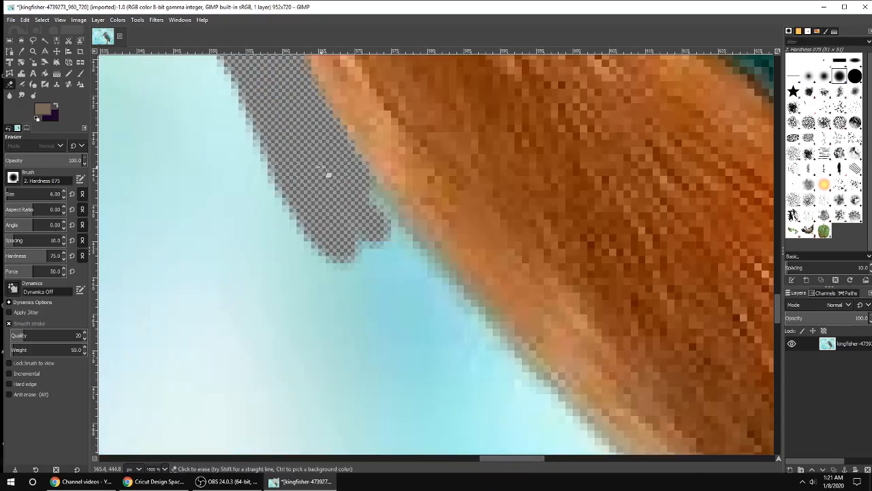
{"action": "mouse_move", "coordinate": [322, 167]}
{"action": "left_mouse_down"}
{"action": "mouse_move", "coordinate": [470, 319]}
{"action": "mouse_move", "coordinate": [515, 347]}
{"action": "left_mouse_up"}
{"action": "mouse_move", "coordinate": [400, 215]}
{"action": "left_mouse_down"}
{"action": "mouse_move", "coordinate": [409, 262]}
{"action": "mouse_move", "coordinate": [352, 234]}
{"action": "mouse_move", "coordinate": [485, 429]}
{"action": "mouse_move", "coordinate": [521, 450]}
{"action": "mouse_move", "coordinate": [488, 399]}
{"action": "left_mouse_up"}
{"action": "scroll", "coordinate": [463, 368], "scroll_direction": "down", "scroll_amount": 2}
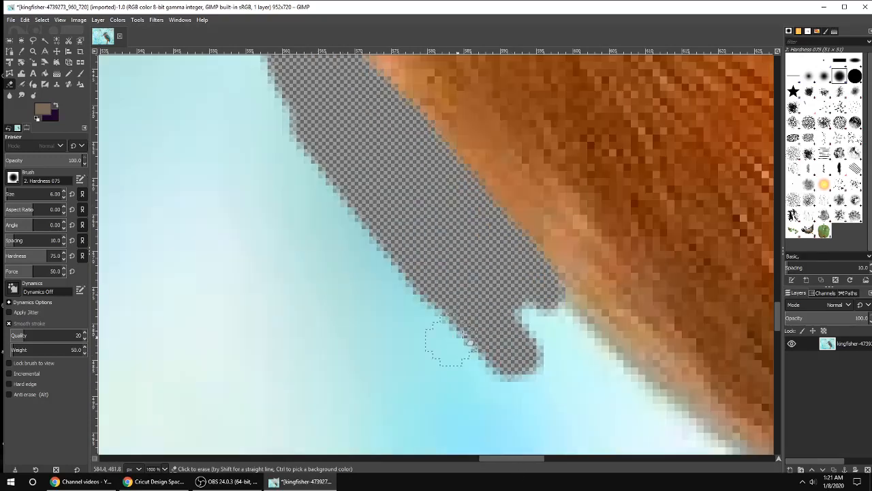
{"action": "mouse_move", "coordinate": [530, 297]}
{"action": "left_mouse_down"}
{"action": "mouse_move", "coordinate": [694, 440]}
{"action": "mouse_move", "coordinate": [497, 284]}
{"action": "mouse_move", "coordinate": [619, 437]}
{"action": "mouse_move", "coordinate": [528, 353]}
{"action": "left_mouse_up"}
{"action": "scroll", "coordinate": [528, 352], "scroll_direction": "down", "scroll_amount": 5}
{"action": "mouse_move", "coordinate": [524, 462]}
{"action": "left_mouse_down"}
{"action": "mouse_move", "coordinate": [577, 467]}
{"action": "mouse_move", "coordinate": [536, 461]}
{"action": "left_mouse_up"}
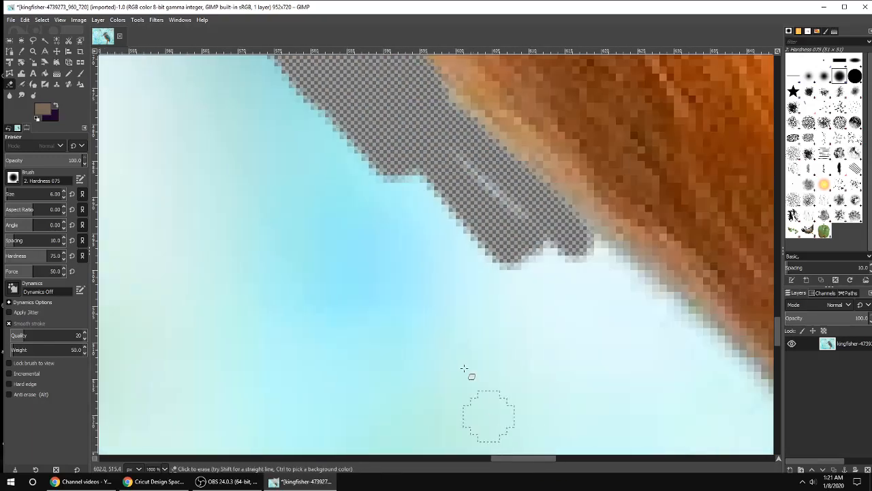
Step: Finish erasing the background along the lower breast edge toward the belly
{"action": "mouse_move", "coordinate": [476, 79]}
{"action": "left_mouse_down"}
{"action": "mouse_move", "coordinate": [664, 240]}
{"action": "mouse_move", "coordinate": [547, 127]}
{"action": "mouse_move", "coordinate": [691, 256]}
{"action": "mouse_move", "coordinate": [612, 175]}
{"action": "left_mouse_up"}
{"action": "mouse_move", "coordinate": [655, 202]}
{"action": "left_mouse_down"}
{"action": "mouse_move", "coordinate": [757, 301]}
{"action": "mouse_move", "coordinate": [697, 227]}
{"action": "mouse_move", "coordinate": [612, 144]}
{"action": "mouse_move", "coordinate": [581, 129]}
{"action": "left_mouse_up"}
{"action": "left_click_drag", "start_coordinate": [537, 459], "coordinate": [580, 459]}
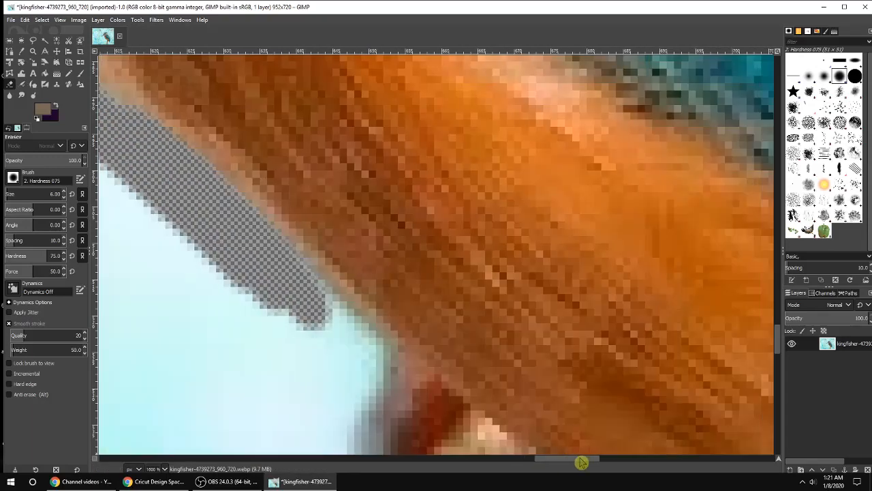
Step: Erase the background around the toes and the front of the feet gripping the branch
{"action": "scroll", "coordinate": [538, 293], "scroll_direction": "down", "scroll_amount": 1, "text": "ctrl"}
{"action": "scroll", "coordinate": [511, 303], "scroll_direction": "down", "scroll_amount": 3}
{"action": "left_click_drag", "start_coordinate": [376, 110], "coordinate": [399, 123]}
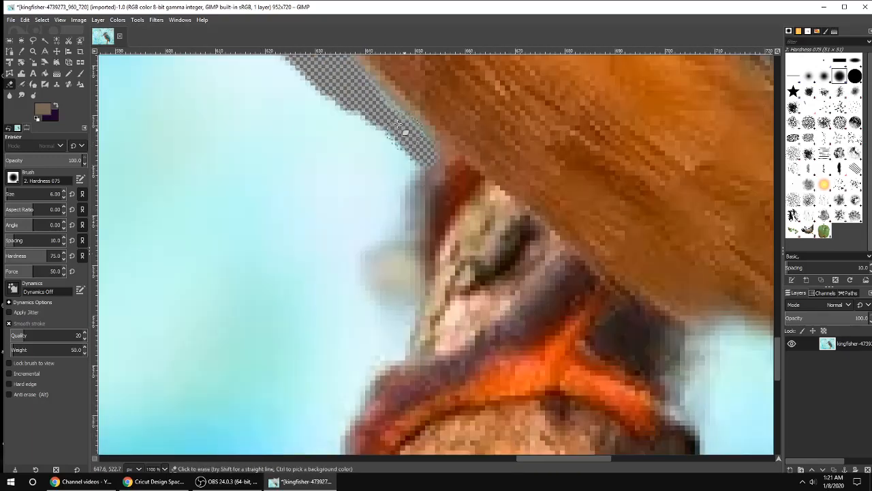
{"action": "mouse_move", "coordinate": [407, 204]}
{"action": "left_mouse_down"}
{"action": "mouse_move", "coordinate": [368, 260]}
{"action": "mouse_move", "coordinate": [403, 311]}
{"action": "mouse_move", "coordinate": [407, 332]}
{"action": "mouse_move", "coordinate": [377, 371]}
{"action": "left_mouse_up"}
Step: Erase the background down along the left edge of the branch
{"action": "scroll", "coordinate": [377, 372], "scroll_direction": "down", "scroll_amount": 5}
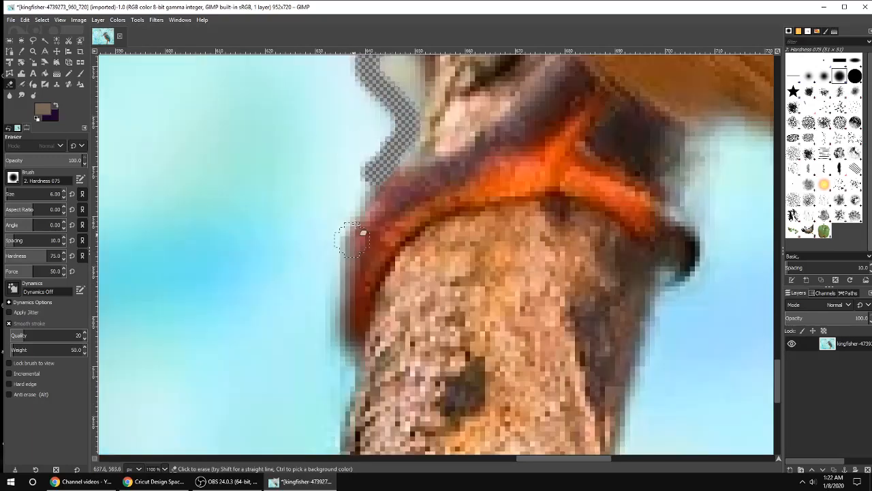
{"action": "mouse_move", "coordinate": [368, 183]}
{"action": "left_mouse_down"}
{"action": "mouse_move", "coordinate": [344, 233]}
{"action": "mouse_move", "coordinate": [340, 329]}
{"action": "mouse_move", "coordinate": [350, 362]}
{"action": "mouse_move", "coordinate": [339, 417]}
{"action": "left_mouse_up"}
{"action": "scroll", "coordinate": [334, 381], "scroll_direction": "down", "scroll_amount": 5}
{"action": "mouse_move", "coordinate": [334, 221]}
{"action": "left_mouse_down"}
{"action": "mouse_move", "coordinate": [328, 321]}
{"action": "mouse_move", "coordinate": [293, 451]}
{"action": "left_mouse_up"}
{"action": "scroll", "coordinate": [287, 331], "scroll_direction": "down", "scroll_amount": 6}
{"action": "mouse_move", "coordinate": [302, 165]}
{"action": "left_mouse_down"}
{"action": "mouse_move", "coordinate": [300, 260]}
{"action": "mouse_move", "coordinate": [269, 413]}
{"action": "left_mouse_up"}
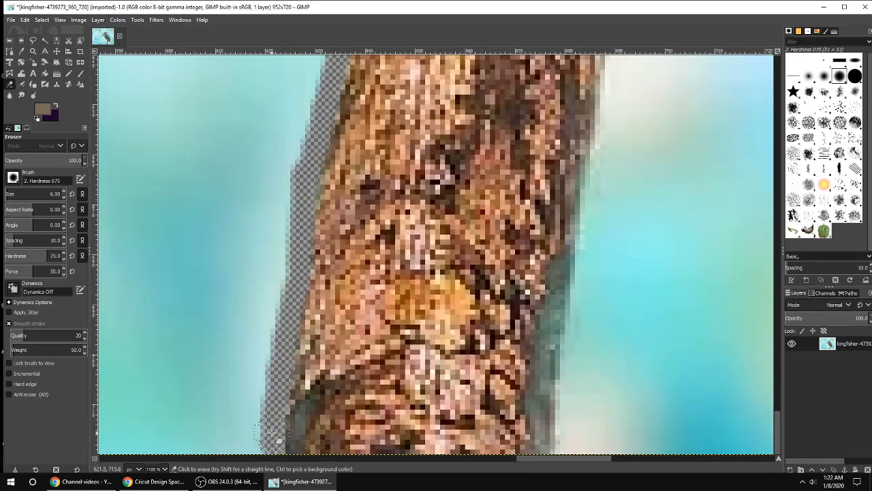
Step: Erase the background along the right edge of the branch
{"action": "left_click_drag", "start_coordinate": [574, 210], "coordinate": [515, 441]}
{"action": "left_click_drag", "start_coordinate": [530, 388], "coordinate": [612, 56]}
{"action": "scroll", "coordinate": [631, 202], "scroll_direction": "up", "scroll_amount": 10}
{"action": "mouse_move", "coordinate": [639, 119]}
{"action": "left_mouse_down"}
{"action": "mouse_move", "coordinate": [600, 293]}
{"action": "mouse_move", "coordinate": [629, 121]}
{"action": "mouse_move", "coordinate": [651, 63]}
{"action": "left_mouse_up"}
Step: Erase the background around the rear toes and under the belly on the right side
{"action": "scroll", "coordinate": [664, 149], "scroll_direction": "up", "scroll_amount": 5}
{"action": "scroll", "coordinate": [663, 149], "scroll_direction": "up", "scroll_amount": 4}
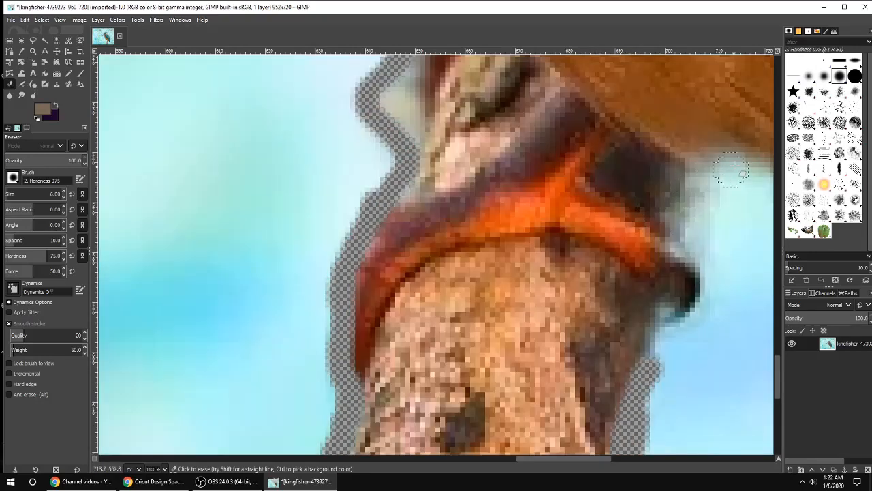
{"action": "mouse_move", "coordinate": [731, 169]}
{"action": "left_mouse_down"}
{"action": "mouse_move", "coordinate": [685, 181]}
{"action": "mouse_move", "coordinate": [673, 208]}
{"action": "mouse_move", "coordinate": [671, 241]}
{"action": "mouse_move", "coordinate": [698, 266]}
{"action": "mouse_move", "coordinate": [706, 320]}
{"action": "mouse_move", "coordinate": [694, 342]}
{"action": "mouse_move", "coordinate": [671, 347]}
{"action": "left_mouse_up"}
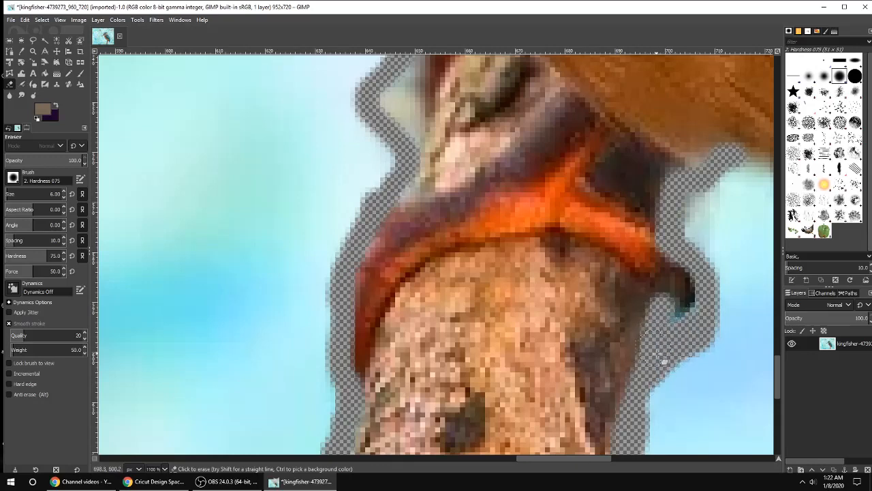
{"action": "mouse_move", "coordinate": [662, 361]}
{"action": "left_mouse_down"}
{"action": "mouse_move", "coordinate": [689, 365]}
{"action": "mouse_move", "coordinate": [717, 312]}
{"action": "mouse_move", "coordinate": [711, 263]}
{"action": "mouse_move", "coordinate": [691, 223]}
{"action": "mouse_move", "coordinate": [729, 180]}
{"action": "left_mouse_up"}
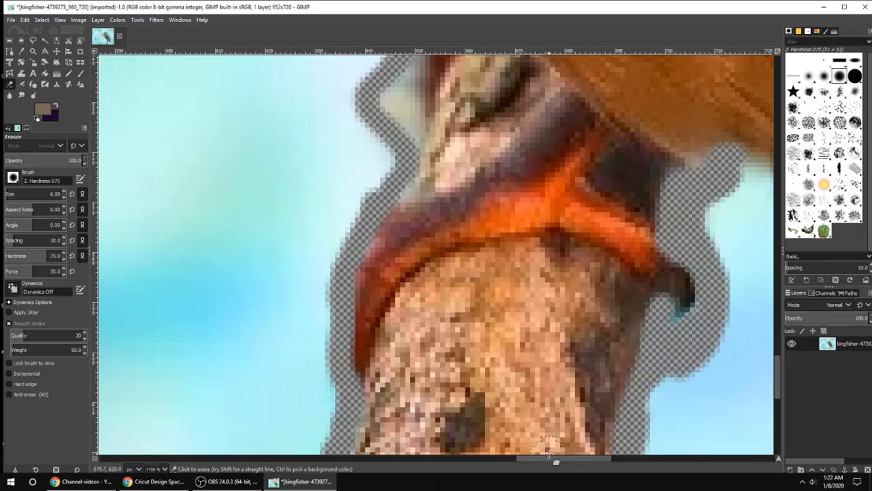
Step: Erase the background along both edges of the tail down to its tip
{"action": "left_click_drag", "start_coordinate": [553, 465], "coordinate": [615, 463]}
{"action": "mouse_move", "coordinate": [275, 145]}
{"action": "left_mouse_down"}
{"action": "mouse_move", "coordinate": [339, 169]}
{"action": "mouse_move", "coordinate": [376, 211]}
{"action": "mouse_move", "coordinate": [481, 407]}
{"action": "left_mouse_up"}
{"action": "scroll", "coordinate": [481, 407], "scroll_direction": "down", "scroll_amount": 5}
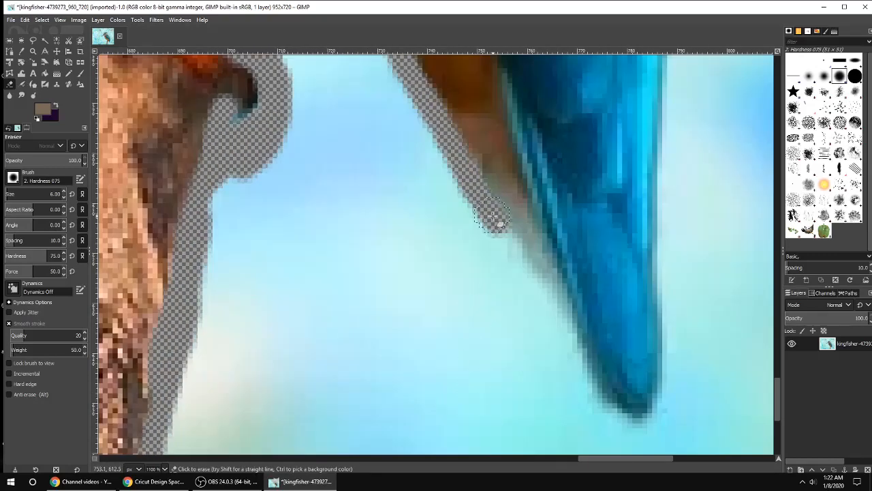
{"action": "mouse_move", "coordinate": [495, 224]}
{"action": "left_mouse_down"}
{"action": "mouse_move", "coordinate": [590, 384]}
{"action": "mouse_move", "coordinate": [615, 409]}
{"action": "mouse_move", "coordinate": [641, 408]}
{"action": "mouse_move", "coordinate": [659, 394]}
{"action": "mouse_move", "coordinate": [662, 366]}
{"action": "mouse_move", "coordinate": [671, 70]}
{"action": "left_mouse_up"}
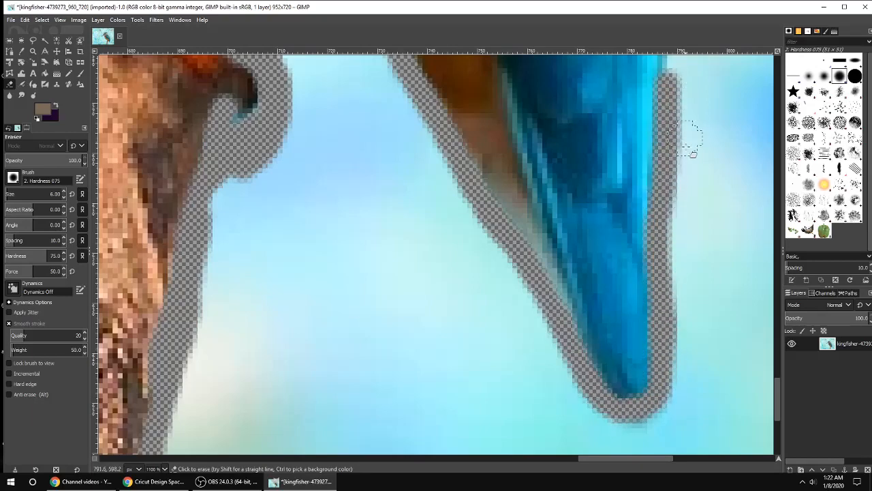
{"action": "scroll", "coordinate": [691, 133], "scroll_direction": "up", "scroll_amount": 5}
{"action": "left_click_drag", "start_coordinate": [689, 164], "coordinate": [680, 292]}
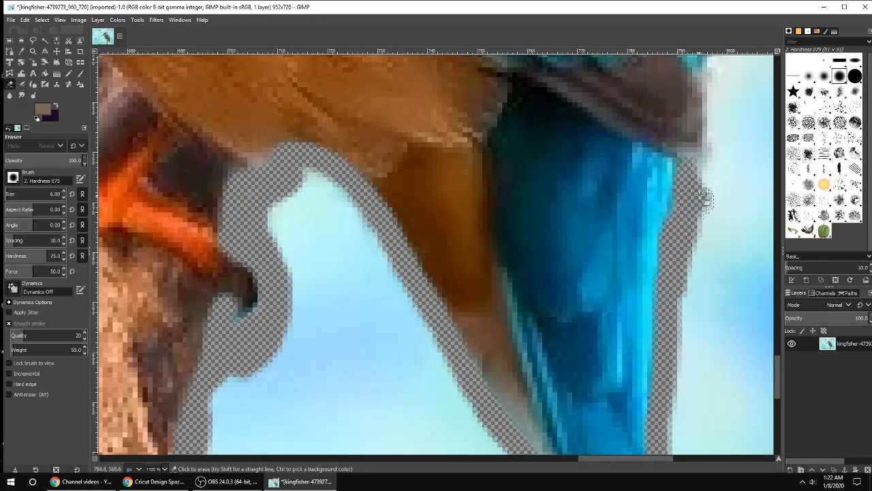
Step: Erase the background up along the lower wing edge above the tail
{"action": "left_click_drag", "start_coordinate": [705, 199], "coordinate": [704, 73]}
{"action": "scroll", "coordinate": [732, 159], "scroll_direction": "up", "scroll_amount": 3}
{"action": "left_click_drag", "start_coordinate": [702, 181], "coordinate": [730, 65]}
{"action": "scroll", "coordinate": [729, 64], "scroll_direction": "up", "scroll_amount": 6}
{"action": "left_click_drag", "start_coordinate": [610, 460], "coordinate": [667, 455]}
{"action": "mouse_move", "coordinate": [342, 279]}
{"action": "left_mouse_down"}
{"action": "mouse_move", "coordinate": [350, 250]}
{"action": "mouse_move", "coordinate": [372, 226]}
{"action": "mouse_move", "coordinate": [426, 276]}
{"action": "mouse_move", "coordinate": [416, 194]}
{"action": "mouse_move", "coordinate": [392, 153]}
{"action": "mouse_move", "coordinate": [386, 117]}
{"action": "left_mouse_up"}
{"action": "scroll", "coordinate": [386, 117], "scroll_direction": "up", "scroll_amount": 2}
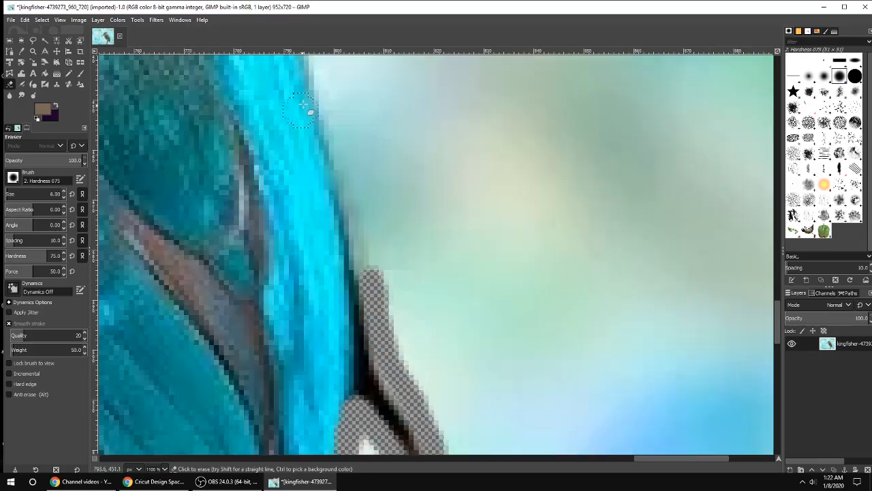
Step: Continue erasing the background along the wing's outer edge up toward the back
{"action": "mouse_move", "coordinate": [319, 95]}
{"action": "left_mouse_down"}
{"action": "mouse_move", "coordinate": [368, 286]}
{"action": "mouse_move", "coordinate": [361, 290]}
{"action": "left_mouse_up"}
{"action": "scroll", "coordinate": [322, 264], "scroll_direction": "up", "scroll_amount": 3}
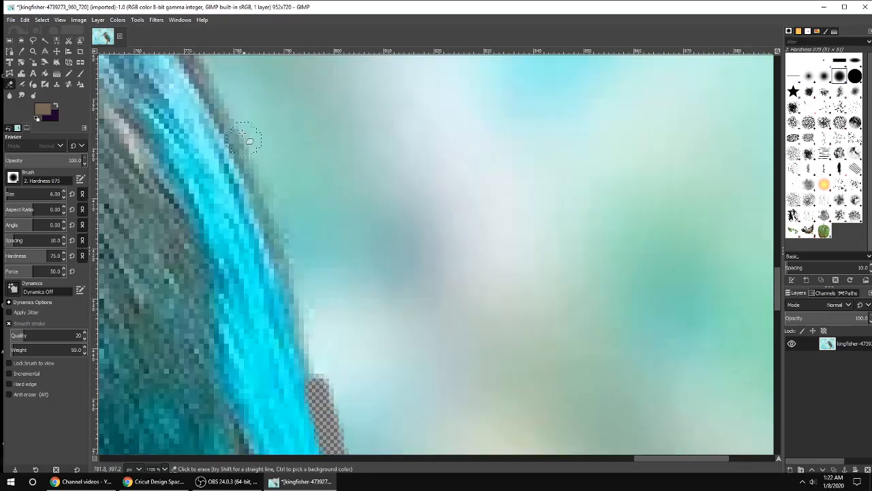
{"action": "left_click_drag", "start_coordinate": [244, 136], "coordinate": [340, 409]}
{"action": "scroll", "coordinate": [276, 208], "scroll_direction": "up", "scroll_amount": 3}
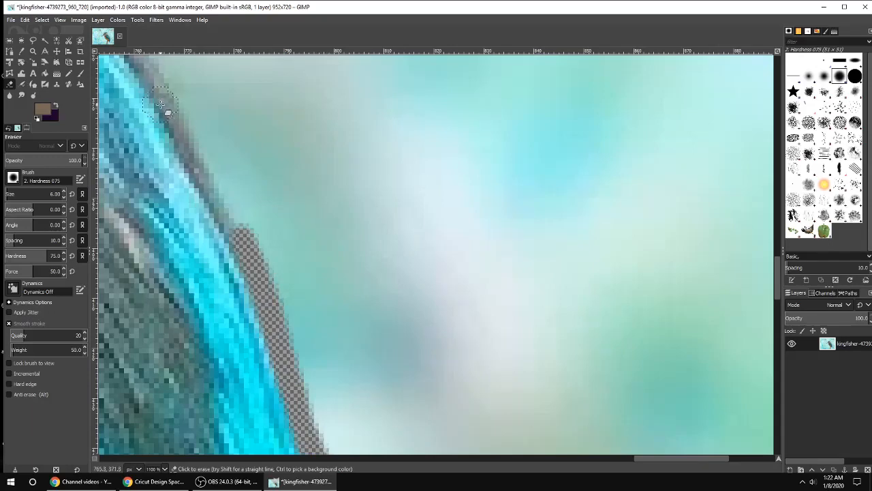
{"action": "left_click_drag", "start_coordinate": [161, 105], "coordinate": [232, 223]}
{"action": "left_click_drag", "start_coordinate": [664, 460], "coordinate": [623, 460]}
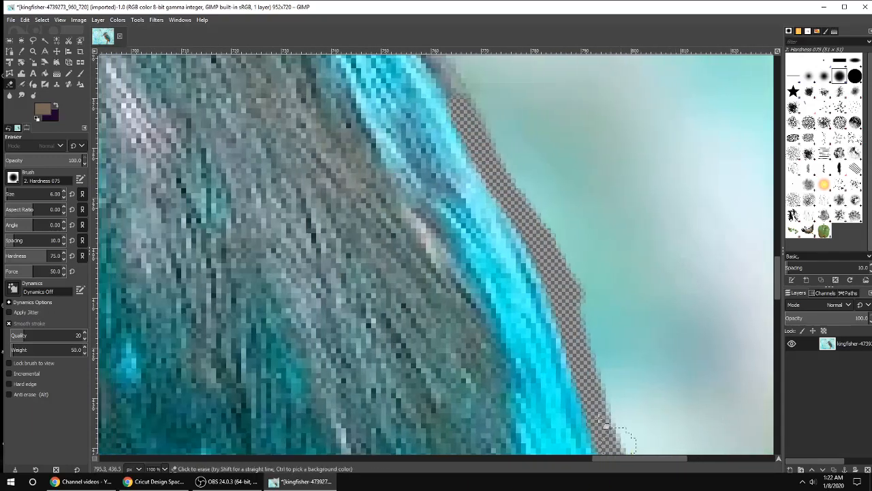
Step: Erase the background along the back of the neck below the white patch
{"action": "scroll", "coordinate": [373, 130], "scroll_direction": "down", "scroll_amount": 2}
{"action": "scroll", "coordinate": [287, 157], "scroll_direction": "up", "scroll_amount": 5}
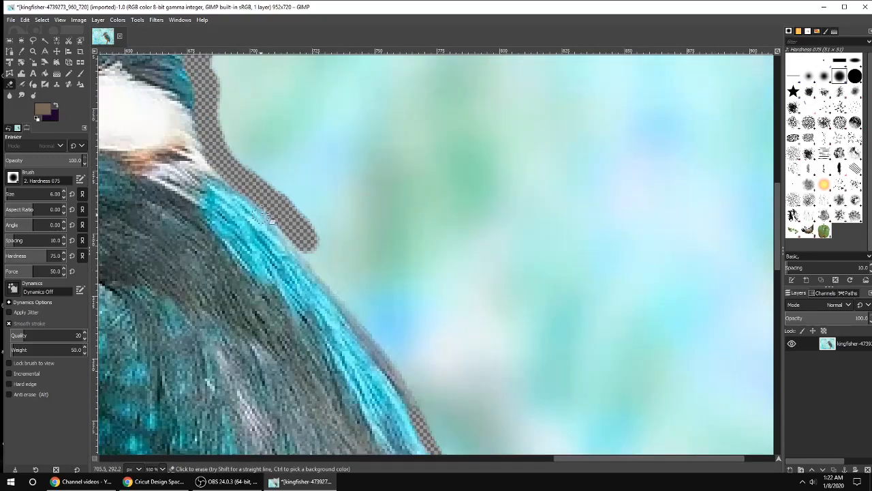
{"action": "left_click_drag", "start_coordinate": [303, 252], "coordinate": [364, 334]}
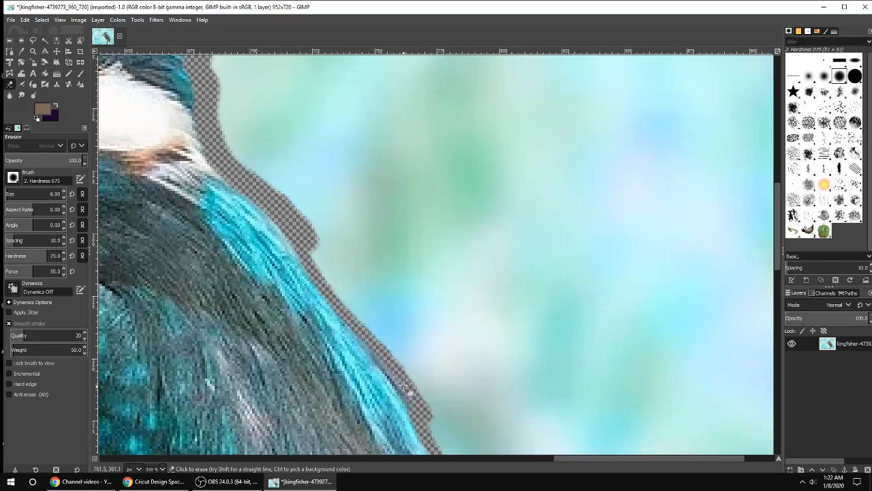
Step: Switch to the larger Hardness 100 brush and erase the broad background across the top and left
{"action": "scroll", "coordinate": [524, 252], "scroll_direction": "down", "scroll_amount": 3}
{"action": "scroll", "coordinate": [518, 236], "scroll_direction": "down", "scroll_amount": 1}
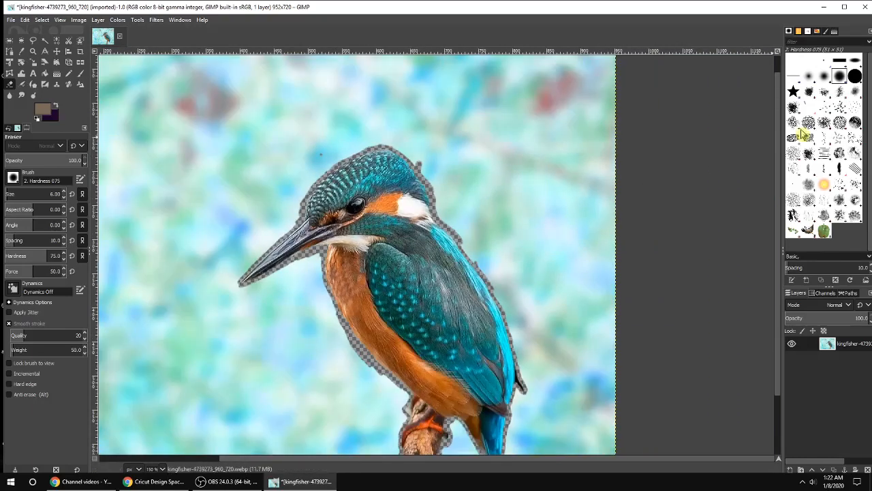
{"action": "left_click", "coordinate": [856, 76]}
{"action": "mouse_move", "coordinate": [563, 136]}
{"action": "left_mouse_down"}
{"action": "mouse_move", "coordinate": [425, 86]}
{"action": "mouse_move", "coordinate": [141, 74]}
{"action": "mouse_move", "coordinate": [424, 80]}
{"action": "mouse_move", "coordinate": [584, 71]}
{"action": "mouse_move", "coordinate": [202, 66]}
{"action": "left_mouse_up"}
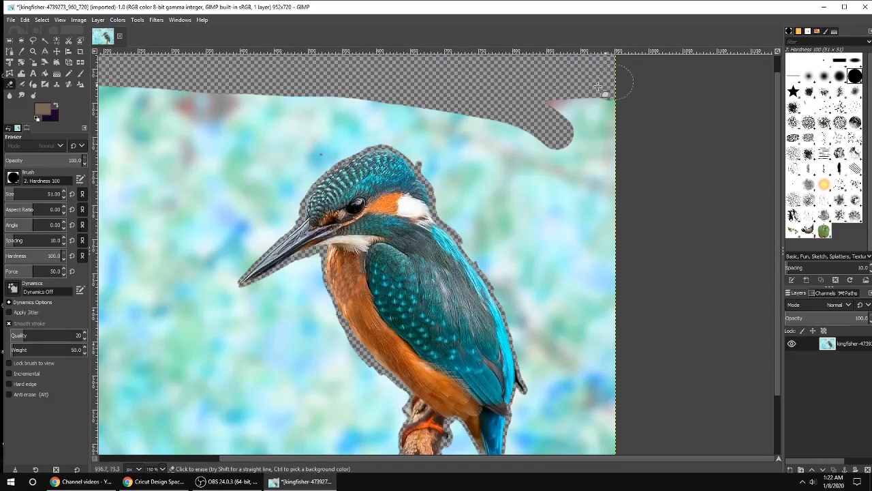
{"action": "mouse_move", "coordinate": [597, 86]}
{"action": "left_mouse_down"}
{"action": "mouse_move", "coordinate": [225, 163]}
{"action": "mouse_move", "coordinate": [361, 126]}
{"action": "mouse_move", "coordinate": [148, 135]}
{"action": "mouse_move", "coordinate": [247, 85]}
{"action": "mouse_move", "coordinate": [109, 402]}
{"action": "mouse_move", "coordinate": [146, 86]}
{"action": "mouse_move", "coordinate": [143, 273]}
{"action": "mouse_move", "coordinate": [201, 148]}
{"action": "mouse_move", "coordinate": [203, 212]}
{"action": "mouse_move", "coordinate": [273, 155]}
{"action": "mouse_move", "coordinate": [241, 227]}
{"action": "mouse_move", "coordinate": [253, 310]}
{"action": "mouse_move", "coordinate": [303, 303]}
{"action": "mouse_move", "coordinate": [334, 360]}
{"action": "mouse_move", "coordinate": [300, 332]}
{"action": "mouse_move", "coordinate": [201, 304]}
{"action": "mouse_move", "coordinate": [136, 394]}
{"action": "mouse_move", "coordinate": [197, 337]}
{"action": "mouse_move", "coordinate": [315, 375]}
{"action": "mouse_move", "coordinate": [146, 402]}
{"action": "mouse_move", "coordinate": [130, 443]}
{"action": "mouse_move", "coordinate": [150, 450]}
{"action": "left_mouse_up"}
Step: Erase the large background areas below the beak, along the bottom and on the right
{"action": "scroll", "coordinate": [267, 360], "scroll_direction": "down", "scroll_amount": 2}
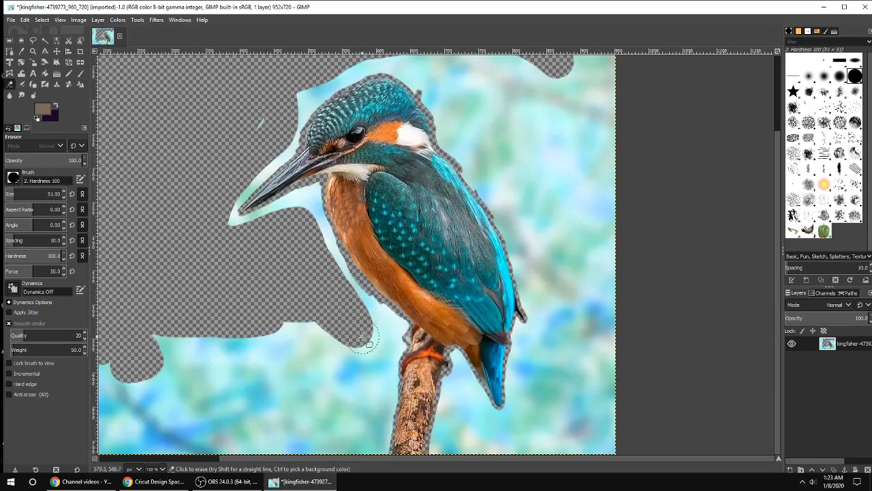
{"action": "mouse_move", "coordinate": [364, 337]}
{"action": "left_mouse_down"}
{"action": "mouse_move", "coordinate": [375, 396]}
{"action": "mouse_move", "coordinate": [362, 457]}
{"action": "mouse_move", "coordinate": [335, 321]}
{"action": "mouse_move", "coordinate": [117, 343]}
{"action": "mouse_move", "coordinate": [263, 358]}
{"action": "mouse_move", "coordinate": [164, 455]}
{"action": "left_mouse_up"}
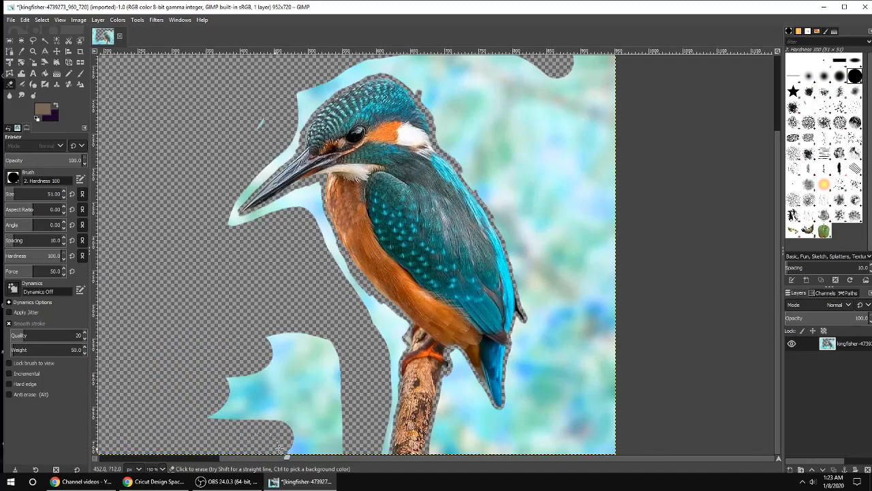
{"action": "mouse_move", "coordinate": [279, 449]}
{"action": "left_mouse_down"}
{"action": "mouse_move", "coordinate": [332, 371]}
{"action": "mouse_move", "coordinate": [204, 434]}
{"action": "mouse_move", "coordinate": [318, 429]}
{"action": "left_mouse_up"}
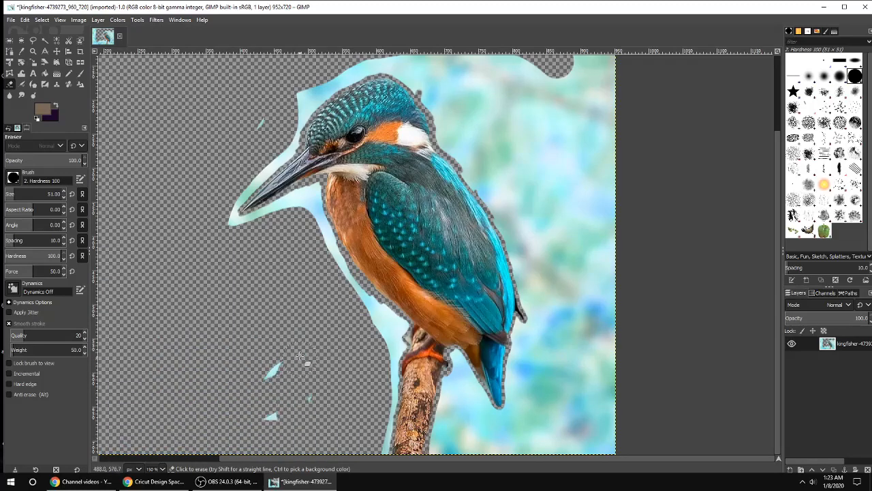
{"action": "mouse_move", "coordinate": [453, 446]}
{"action": "left_mouse_down"}
{"action": "mouse_move", "coordinate": [463, 406]}
{"action": "mouse_move", "coordinate": [487, 436]}
{"action": "mouse_move", "coordinate": [525, 402]}
{"action": "mouse_move", "coordinate": [544, 336]}
{"action": "mouse_move", "coordinate": [566, 381]}
{"action": "mouse_move", "coordinate": [531, 443]}
{"action": "mouse_move", "coordinate": [620, 428]}
{"action": "mouse_move", "coordinate": [585, 133]}
{"action": "mouse_move", "coordinate": [603, 436]}
{"action": "left_mouse_up"}
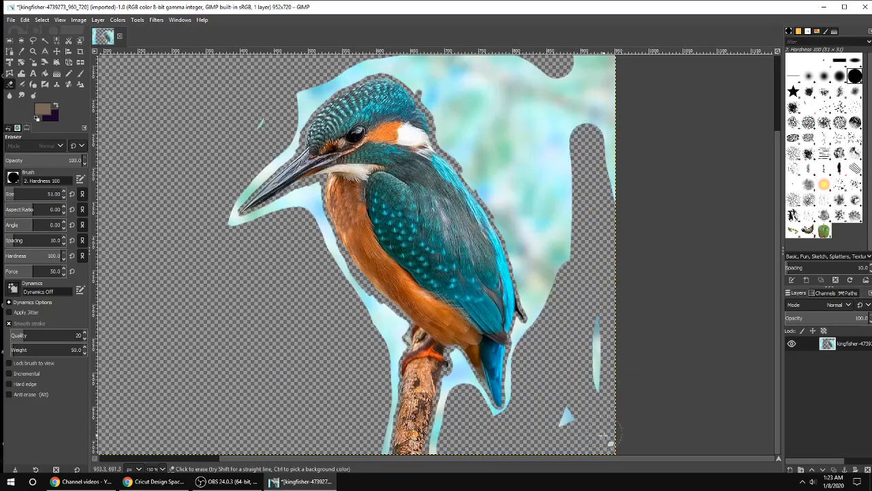
{"action": "mouse_move", "coordinate": [573, 308]}
{"action": "left_mouse_down"}
{"action": "mouse_move", "coordinate": [446, 65]}
{"action": "mouse_move", "coordinate": [606, 58]}
{"action": "mouse_move", "coordinate": [612, 226]}
{"action": "mouse_move", "coordinate": [579, 78]}
{"action": "mouse_move", "coordinate": [483, 81]}
{"action": "mouse_move", "coordinate": [576, 261]}
{"action": "left_mouse_up"}
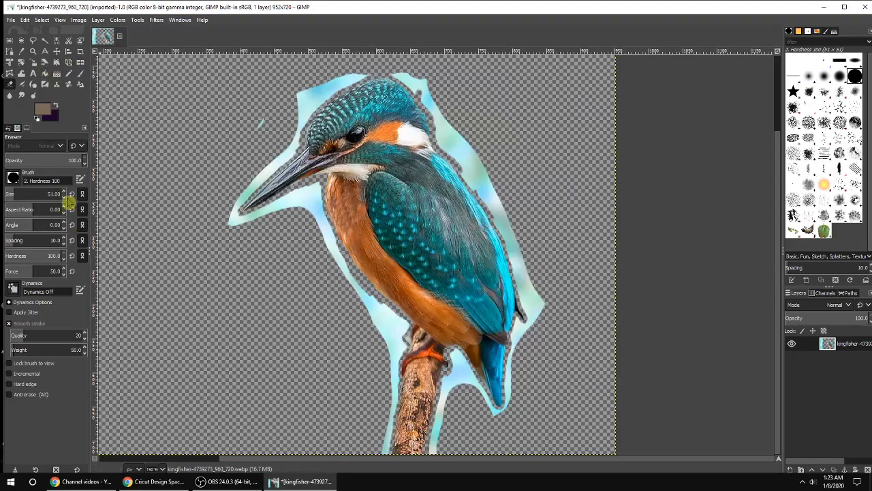
Step: Reduce the brush size to 33 and erase the remaining background halo around the beak and breast
{"action": "left_click", "coordinate": [64, 198]}
{"action": "scroll", "coordinate": [288, 240], "scroll_direction": "up", "scroll_amount": 3}
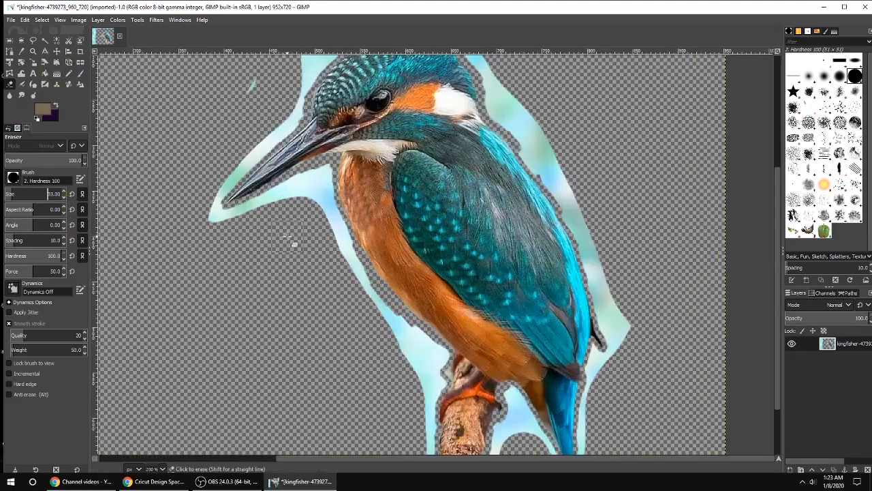
{"action": "left_click_drag", "start_coordinate": [307, 144], "coordinate": [334, 122]}
{"action": "mouse_move", "coordinate": [355, 109]}
{"action": "left_mouse_down"}
{"action": "mouse_move", "coordinate": [355, 166]}
{"action": "mouse_move", "coordinate": [389, 241]}
{"action": "left_mouse_up"}
{"action": "mouse_move", "coordinate": [349, 168]}
{"action": "left_mouse_down"}
{"action": "mouse_move", "coordinate": [295, 153]}
{"action": "mouse_move", "coordinate": [262, 161]}
{"action": "mouse_move", "coordinate": [204, 197]}
{"action": "mouse_move", "coordinate": [134, 211]}
{"action": "left_mouse_up"}
{"action": "mouse_move", "coordinate": [393, 294]}
{"action": "left_mouse_down"}
{"action": "mouse_move", "coordinate": [432, 328]}
{"action": "mouse_move", "coordinate": [510, 415]}
{"action": "mouse_move", "coordinate": [526, 402]}
{"action": "left_mouse_up"}
Step: Erase the leftover background halo around the feet and branch
{"action": "scroll", "coordinate": [526, 402], "scroll_direction": "down", "scroll_amount": 5}
{"action": "mouse_move", "coordinate": [515, 249]}
{"action": "left_mouse_down"}
{"action": "mouse_move", "coordinate": [566, 258]}
{"action": "mouse_move", "coordinate": [585, 293]}
{"action": "mouse_move", "coordinate": [573, 302]}
{"action": "mouse_move", "coordinate": [569, 291]}
{"action": "mouse_move", "coordinate": [585, 276]}
{"action": "mouse_move", "coordinate": [576, 276]}
{"action": "mouse_move", "coordinate": [588, 273]}
{"action": "mouse_move", "coordinate": [529, 288]}
{"action": "mouse_move", "coordinate": [546, 316]}
{"action": "mouse_move", "coordinate": [583, 338]}
{"action": "mouse_move", "coordinate": [564, 352]}
{"action": "mouse_move", "coordinate": [572, 446]}
{"action": "left_mouse_up"}
{"action": "scroll", "coordinate": [545, 396], "scroll_direction": "down", "scroll_amount": 4}
{"action": "mouse_move", "coordinate": [554, 291]}
{"action": "left_mouse_down"}
{"action": "mouse_move", "coordinate": [562, 313]}
{"action": "mouse_move", "coordinate": [538, 450]}
{"action": "left_mouse_up"}
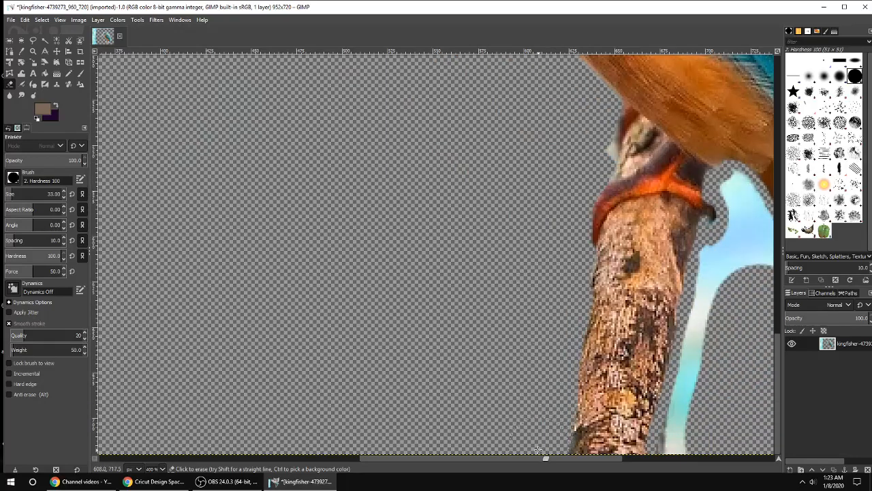
{"action": "mouse_move", "coordinate": [728, 271]}
{"action": "left_mouse_down"}
{"action": "mouse_move", "coordinate": [745, 209]}
{"action": "mouse_move", "coordinate": [732, 295]}
{"action": "mouse_move", "coordinate": [713, 311]}
{"action": "mouse_move", "coordinate": [684, 429]}
{"action": "left_mouse_up"}
{"action": "left_click_drag", "start_coordinate": [393, 459], "coordinate": [512, 459]}
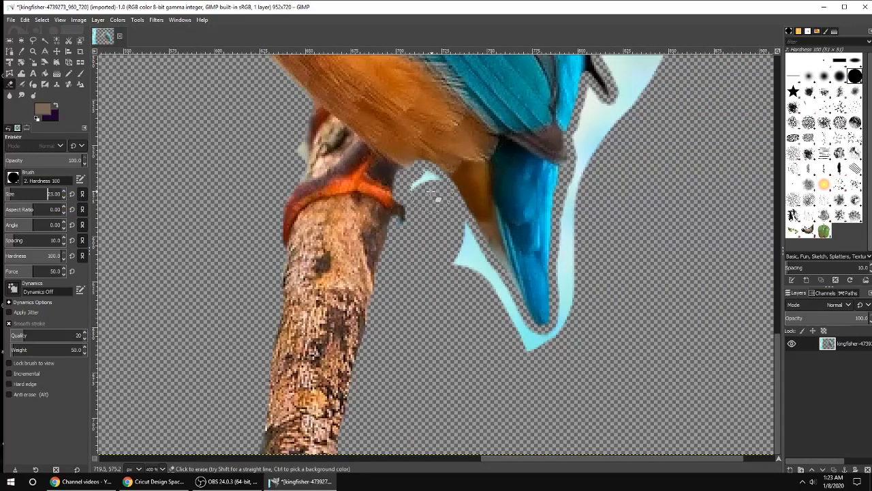
Step: Erase the leftover background halo around the tail
{"action": "left_click_drag", "start_coordinate": [430, 192], "coordinate": [516, 348]}
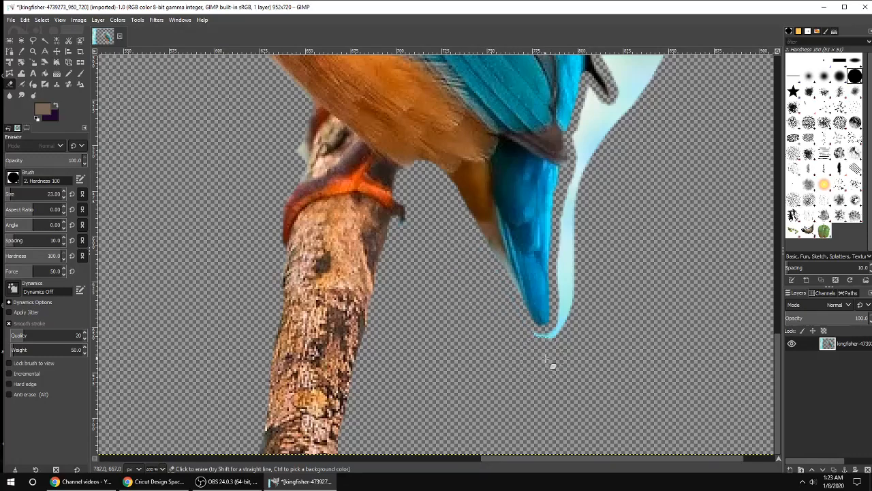
{"action": "mouse_move", "coordinate": [576, 324]}
{"action": "left_mouse_down"}
{"action": "mouse_move", "coordinate": [598, 170]}
{"action": "mouse_move", "coordinate": [594, 136]}
{"action": "left_mouse_up"}
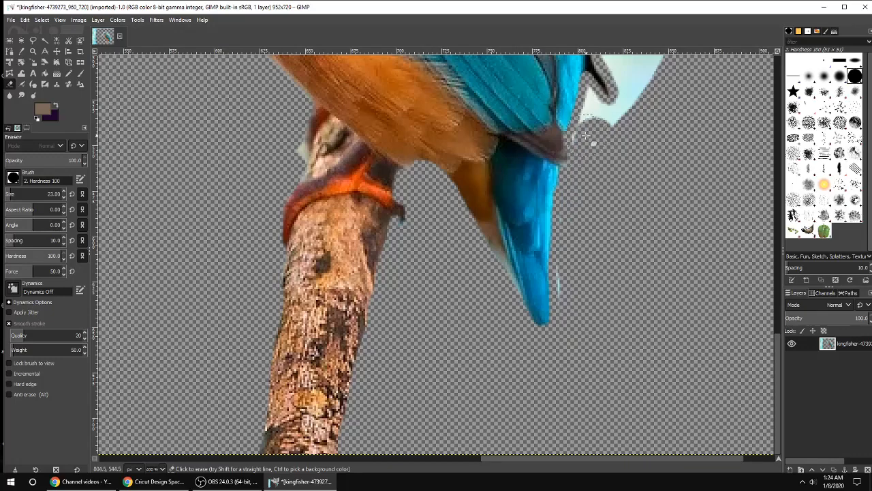
Step: Set the brush size to 15 and erase the leftover background patches beside the wing tip
{"action": "scroll", "coordinate": [658, 161], "scroll_direction": "up", "scroll_amount": 5}
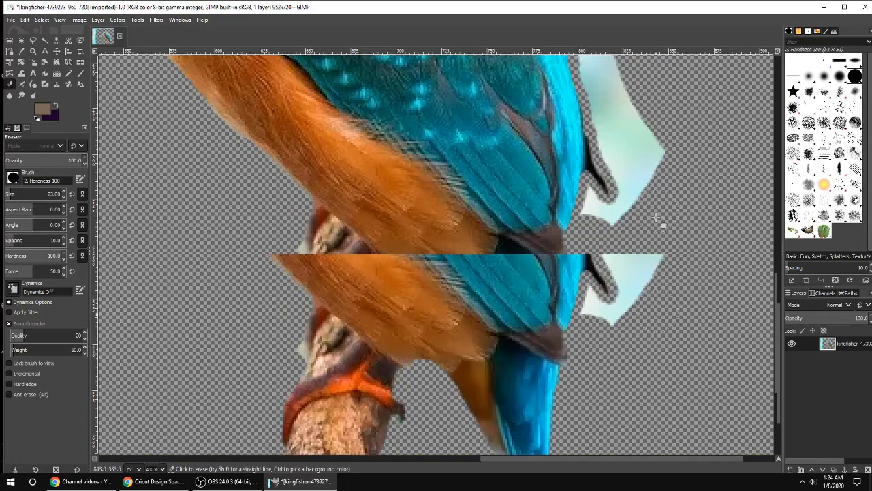
{"action": "scroll", "coordinate": [600, 259], "scroll_direction": "up", "scroll_amount": 2, "text": "ctrl"}
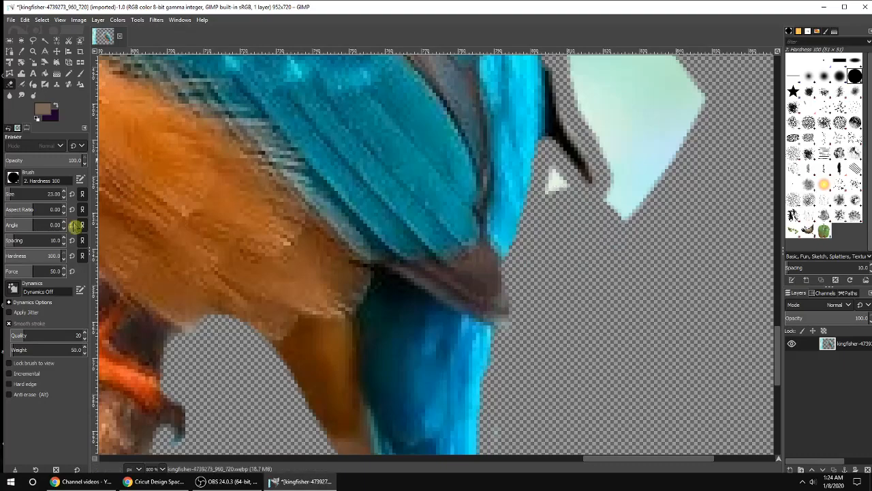
{"action": "left_click_drag", "start_coordinate": [557, 177], "coordinate": [565, 200]}
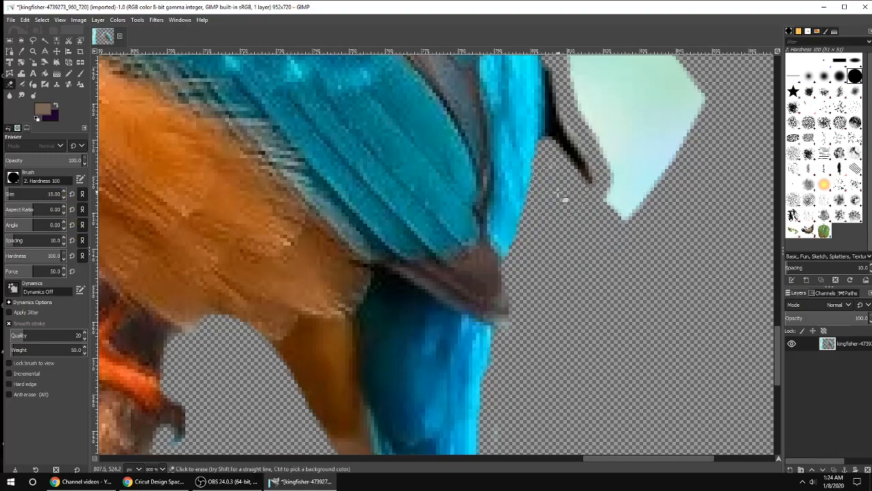
{"action": "mouse_move", "coordinate": [627, 223]}
{"action": "left_mouse_down"}
{"action": "mouse_move", "coordinate": [628, 172]}
{"action": "mouse_move", "coordinate": [606, 132]}
{"action": "mouse_move", "coordinate": [595, 80]}
{"action": "mouse_move", "coordinate": [671, 83]}
{"action": "mouse_move", "coordinate": [683, 176]}
{"action": "mouse_move", "coordinate": [644, 121]}
{"action": "left_mouse_up"}
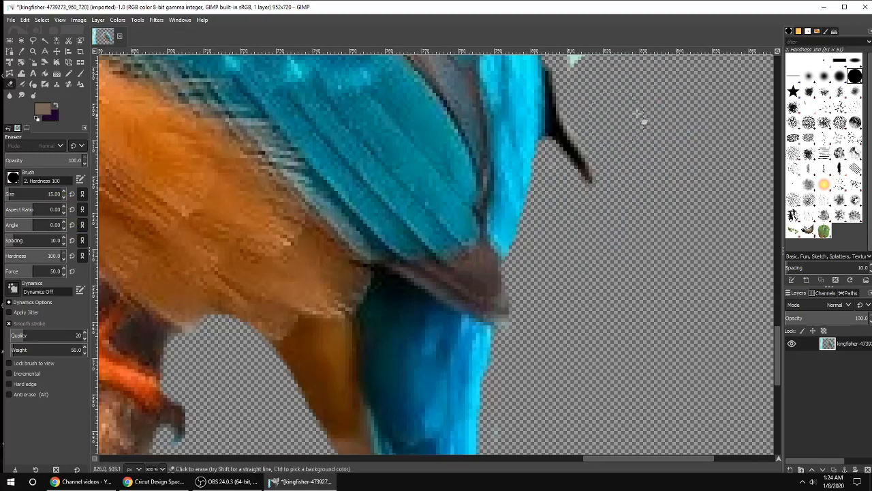
Step: Erase the remaining background halo up along the wing and back
{"action": "scroll", "coordinate": [692, 158], "scroll_direction": "up", "scroll_amount": 6}
{"action": "mouse_move", "coordinate": [529, 136]}
{"action": "left_mouse_down"}
{"action": "mouse_move", "coordinate": [579, 348]}
{"action": "mouse_move", "coordinate": [630, 319]}
{"action": "mouse_move", "coordinate": [572, 199]}
{"action": "mouse_move", "coordinate": [549, 100]}
{"action": "mouse_move", "coordinate": [634, 276]}
{"action": "left_mouse_up"}
{"action": "scroll", "coordinate": [633, 276], "scroll_direction": "up", "scroll_amount": 5}
{"action": "mouse_move", "coordinate": [456, 110]}
{"action": "left_mouse_down"}
{"action": "mouse_move", "coordinate": [515, 237]}
{"action": "mouse_move", "coordinate": [551, 279]}
{"action": "mouse_move", "coordinate": [452, 87]}
{"action": "mouse_move", "coordinate": [433, 135]}
{"action": "mouse_move", "coordinate": [537, 336]}
{"action": "left_mouse_up"}
{"action": "scroll", "coordinate": [297, 149], "scroll_direction": "up", "scroll_amount": 5}
{"action": "mouse_move", "coordinate": [298, 150]}
{"action": "left_mouse_down"}
{"action": "mouse_move", "coordinate": [285, 219]}
{"action": "mouse_move", "coordinate": [334, 309]}
{"action": "mouse_move", "coordinate": [458, 396]}
{"action": "mouse_move", "coordinate": [369, 272]}
{"action": "mouse_move", "coordinate": [254, 70]}
{"action": "mouse_move", "coordinate": [364, 270]}
{"action": "mouse_move", "coordinate": [442, 333]}
{"action": "mouse_move", "coordinate": [300, 106]}
{"action": "mouse_move", "coordinate": [334, 109]}
{"action": "mouse_move", "coordinate": [485, 294]}
{"action": "left_mouse_up"}
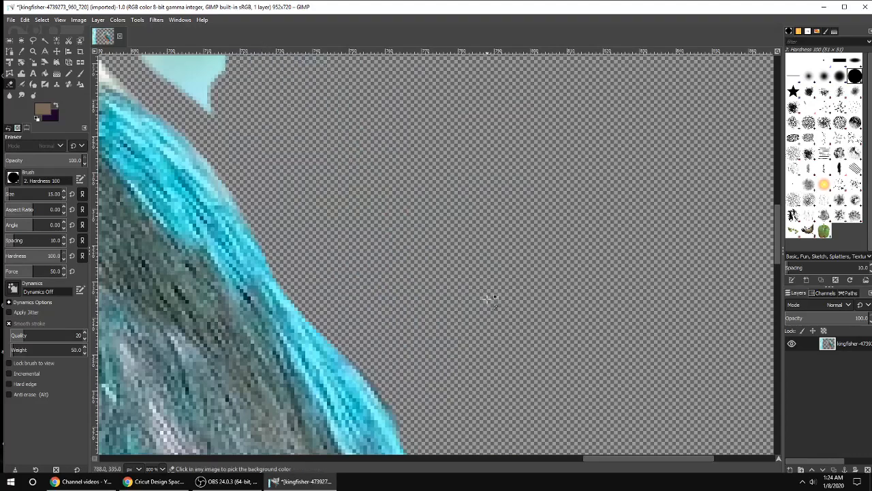
Step: Erase the remaining background halo above the beak and around the head
{"action": "scroll", "coordinate": [488, 296], "scroll_direction": "down", "scroll_amount": 3}
{"action": "left_click_drag", "start_coordinate": [643, 460], "coordinate": [453, 430]}
{"action": "scroll", "coordinate": [355, 327], "scroll_direction": "up", "scroll_amount": 2}
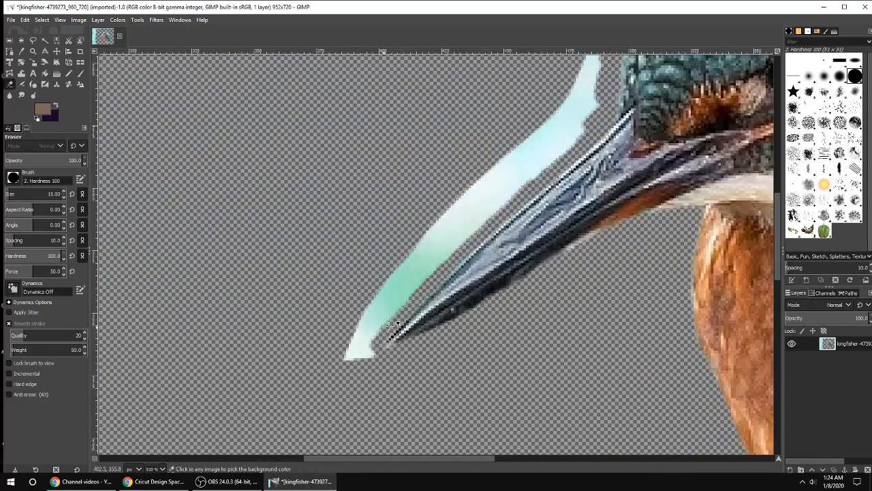
{"action": "mouse_move", "coordinate": [500, 173]}
{"action": "left_mouse_down"}
{"action": "mouse_move", "coordinate": [325, 368]}
{"action": "mouse_move", "coordinate": [517, 182]}
{"action": "mouse_move", "coordinate": [443, 253]}
{"action": "left_mouse_up"}
{"action": "scroll", "coordinate": [387, 299], "scroll_direction": "up", "scroll_amount": 2}
{"action": "mouse_move", "coordinate": [487, 173]}
{"action": "left_mouse_down"}
{"action": "mouse_move", "coordinate": [417, 299]}
{"action": "mouse_move", "coordinate": [602, 107]}
{"action": "mouse_move", "coordinate": [594, 187]}
{"action": "mouse_move", "coordinate": [535, 358]}
{"action": "mouse_move", "coordinate": [588, 281]}
{"action": "mouse_move", "coordinate": [612, 166]}
{"action": "mouse_move", "coordinate": [657, 71]}
{"action": "mouse_move", "coordinate": [564, 326]}
{"action": "mouse_move", "coordinate": [582, 325]}
{"action": "mouse_move", "coordinate": [618, 180]}
{"action": "mouse_move", "coordinate": [699, 68]}
{"action": "mouse_move", "coordinate": [674, 143]}
{"action": "mouse_move", "coordinate": [632, 214]}
{"action": "mouse_move", "coordinate": [613, 244]}
{"action": "left_mouse_up"}
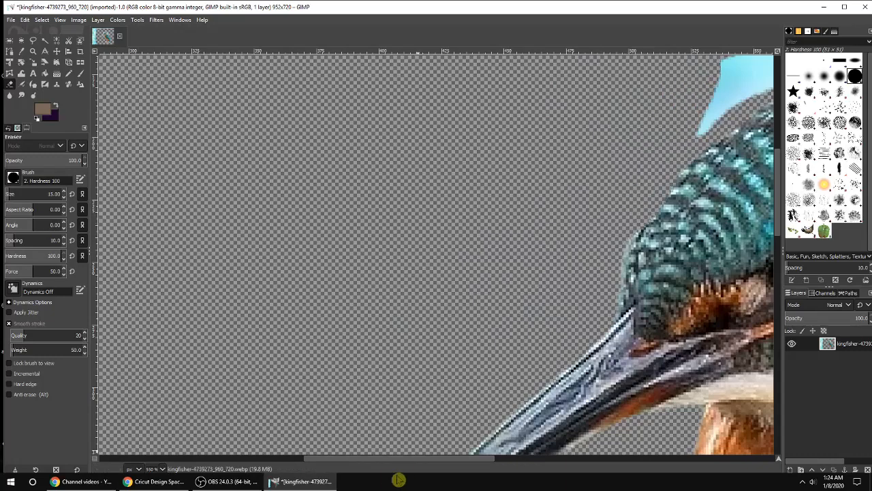
Step: Erase the leftover background halo along the beak and over the top of the head and back
{"action": "left_click_drag", "start_coordinate": [405, 459], "coordinate": [485, 460]}
{"action": "scroll", "coordinate": [509, 175], "scroll_direction": "up", "scroll_amount": 2}
{"action": "mouse_move", "coordinate": [586, 139]}
{"action": "left_mouse_down"}
{"action": "mouse_move", "coordinate": [468, 204]}
{"action": "mouse_move", "coordinate": [565, 116]}
{"action": "left_mouse_up"}
{"action": "left_click_drag", "start_coordinate": [415, 460], "coordinate": [540, 460]}
{"action": "mouse_move", "coordinate": [502, 374]}
{"action": "left_mouse_down"}
{"action": "mouse_move", "coordinate": [431, 356]}
{"action": "mouse_move", "coordinate": [398, 377]}
{"action": "mouse_move", "coordinate": [498, 411]}
{"action": "mouse_move", "coordinate": [411, 392]}
{"action": "mouse_move", "coordinate": [455, 416]}
{"action": "mouse_move", "coordinate": [418, 432]}
{"action": "mouse_move", "coordinate": [431, 440]}
{"action": "mouse_move", "coordinate": [387, 390]}
{"action": "mouse_move", "coordinate": [393, 301]}
{"action": "mouse_move", "coordinate": [360, 243]}
{"action": "mouse_move", "coordinate": [297, 168]}
{"action": "mouse_move", "coordinate": [216, 123]}
{"action": "mouse_move", "coordinate": [224, 144]}
{"action": "mouse_move", "coordinate": [307, 213]}
{"action": "mouse_move", "coordinate": [371, 312]}
{"action": "mouse_move", "coordinate": [363, 262]}
{"action": "mouse_move", "coordinate": [331, 172]}
{"action": "left_mouse_up"}
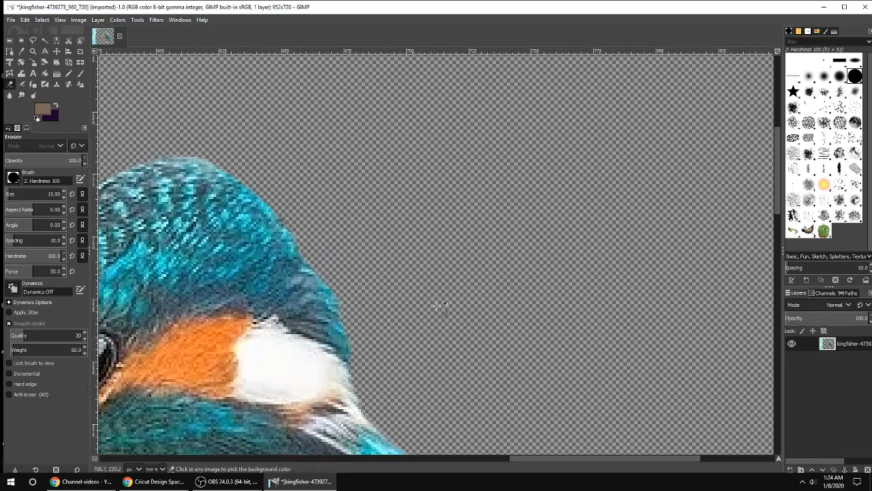
Step: Set the eraser size to 141 and erase the remaining background strip along the image's left edge
{"action": "scroll", "coordinate": [444, 306], "scroll_direction": "down", "scroll_amount": 5}
{"action": "scroll", "coordinate": [565, 306], "scroll_direction": "down", "scroll_amount": 3}
{"action": "scroll", "coordinate": [571, 310], "scroll_direction": "up", "scroll_amount": 2}
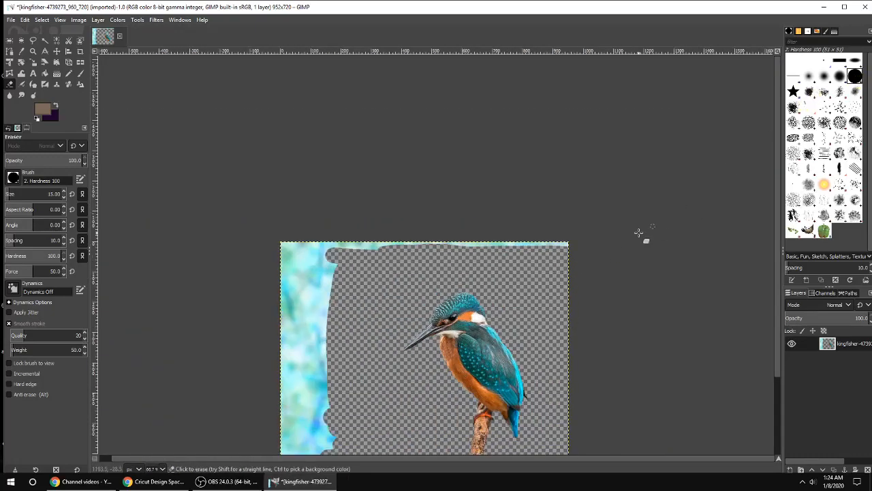
{"action": "left_click", "coordinate": [63, 194]}
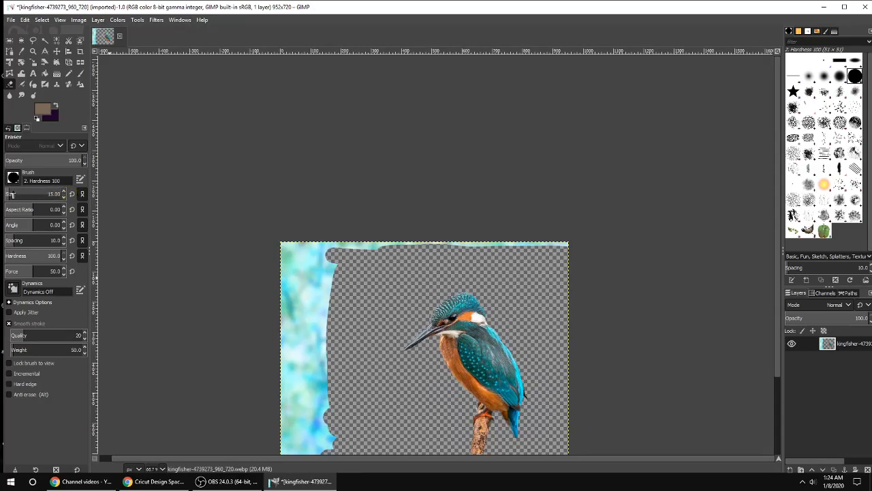
{"action": "left_click_drag", "start_coordinate": [11, 195], "coordinate": [211, 273]}
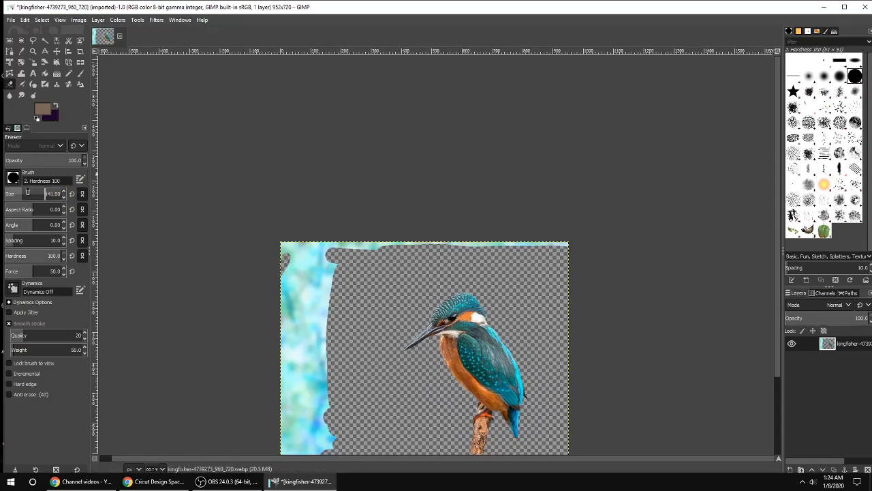
{"action": "mouse_move", "coordinate": [328, 247]}
{"action": "left_mouse_down"}
{"action": "mouse_move", "coordinate": [302, 277]}
{"action": "mouse_move", "coordinate": [286, 249]}
{"action": "mouse_move", "coordinate": [559, 257]}
{"action": "mouse_move", "coordinate": [331, 295]}
{"action": "mouse_move", "coordinate": [320, 424]}
{"action": "left_mouse_up"}
{"action": "scroll", "coordinate": [310, 341], "scroll_direction": "down", "scroll_amount": 3}
{"action": "left_click_drag", "start_coordinate": [302, 255], "coordinate": [312, 263]}
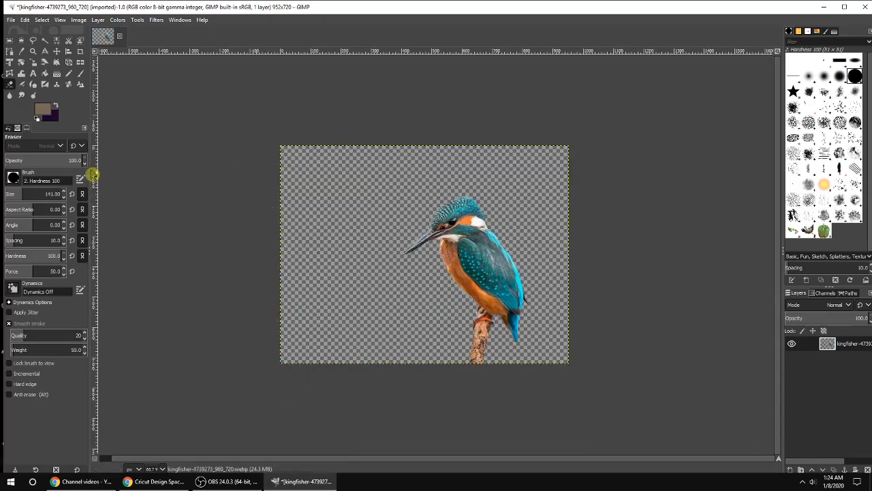
Step: Export the image to the Desktop as a PNG named Bird with the default PNG options
{"action": "left_click", "coordinate": [14, 21]}
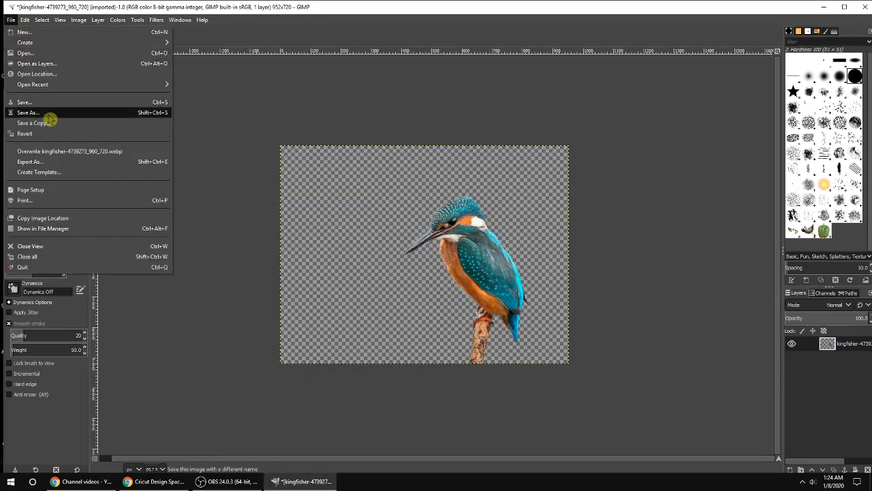
{"action": "left_click", "coordinate": [53, 162]}
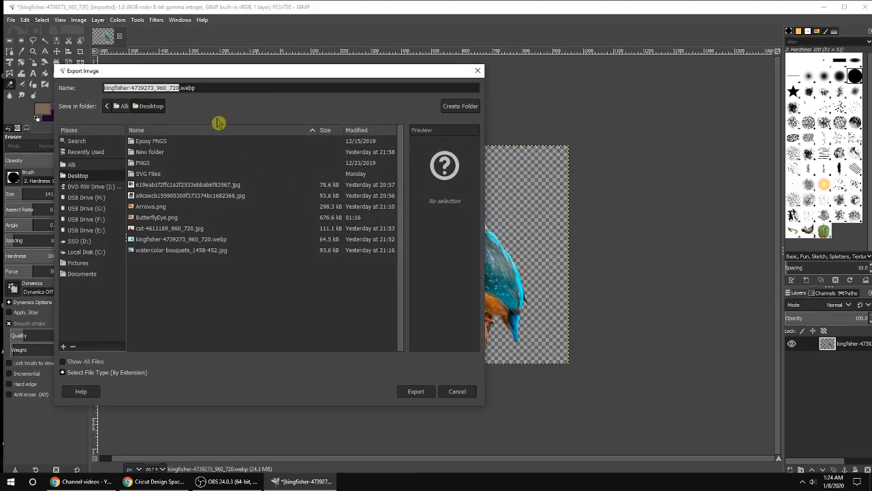
{"action": "type", "text": "Bird"}
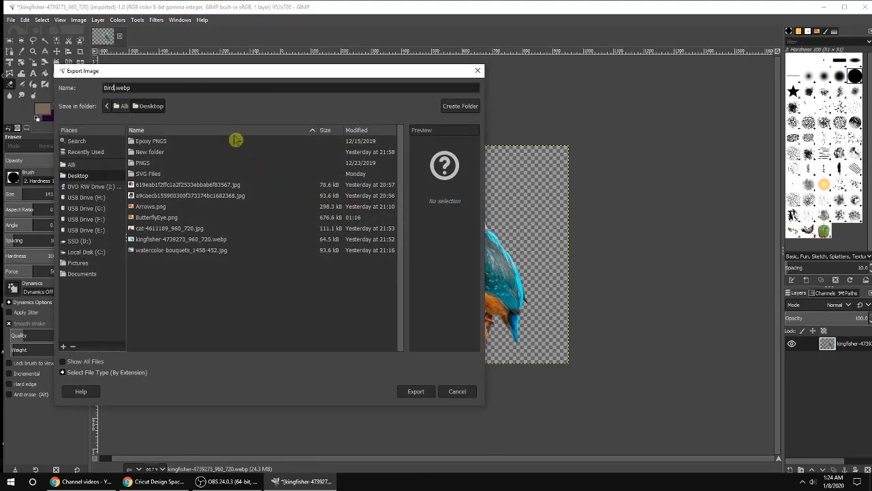
{"action": "left_click", "coordinate": [99, 375]}
{"action": "scroll", "coordinate": [103, 328], "scroll_direction": "down", "scroll_amount": 5}
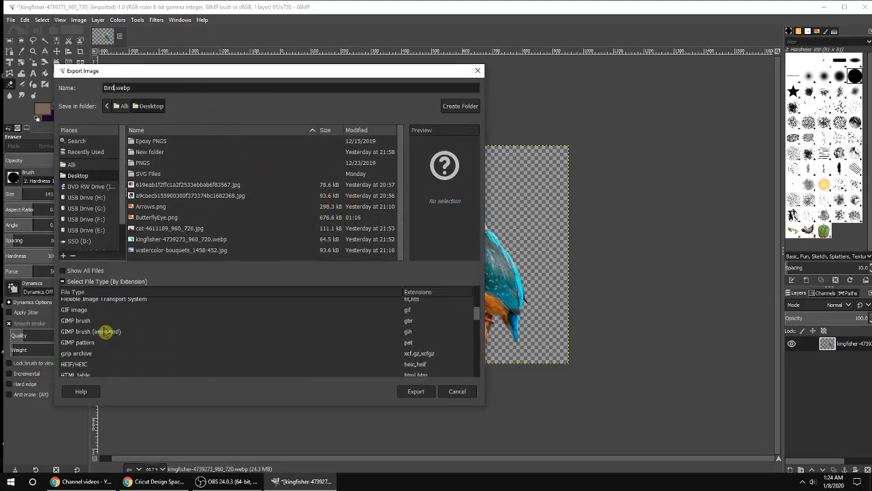
{"action": "scroll", "coordinate": [106, 332], "scroll_direction": "down", "scroll_amount": 3}
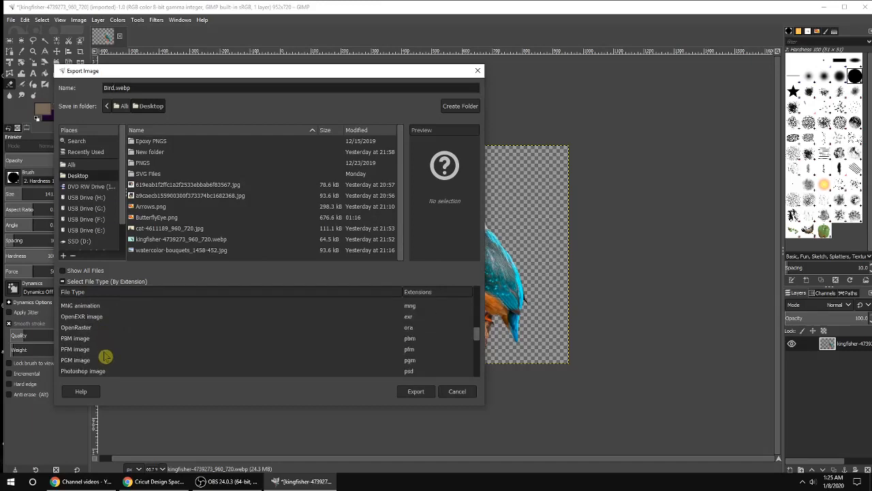
{"action": "scroll", "coordinate": [95, 361], "scroll_direction": "down", "scroll_amount": 1}
{"action": "left_click", "coordinate": [76, 370]}
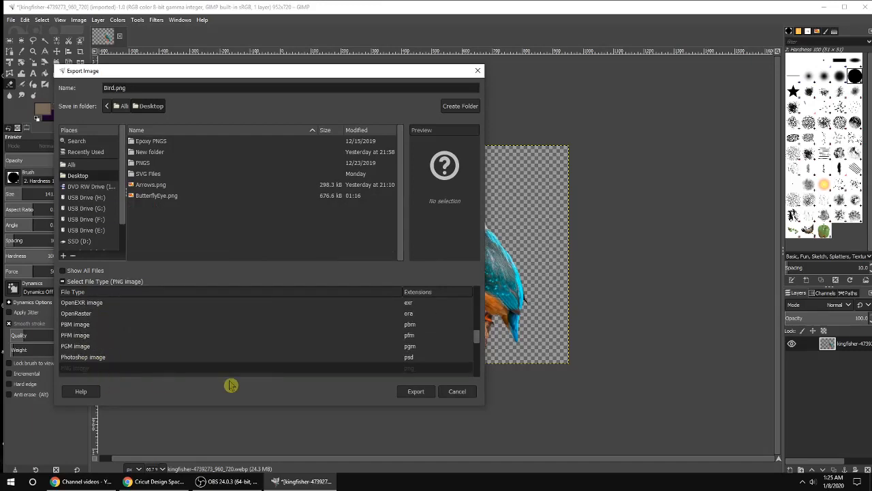
{"action": "left_click", "coordinate": [411, 392]}
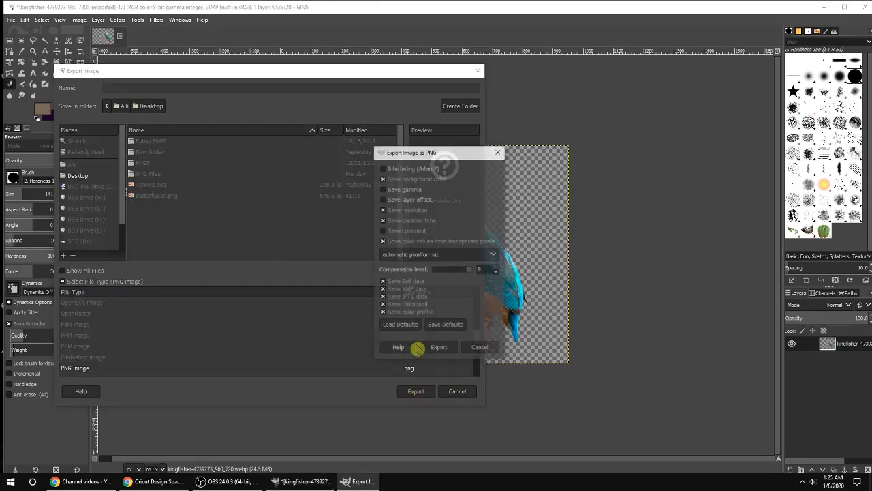
{"action": "left_click", "coordinate": [446, 349]}
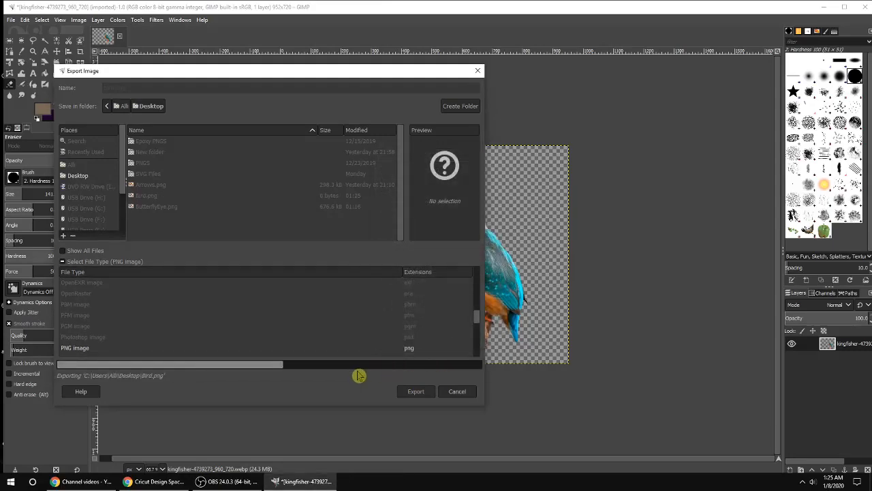
Step: Switch to Cricut Design Space and upload Bird.png from the Desktop as a Simple image type
{"action": "left_click", "coordinate": [155, 481]}
{"action": "left_click", "coordinate": [18, 284]}
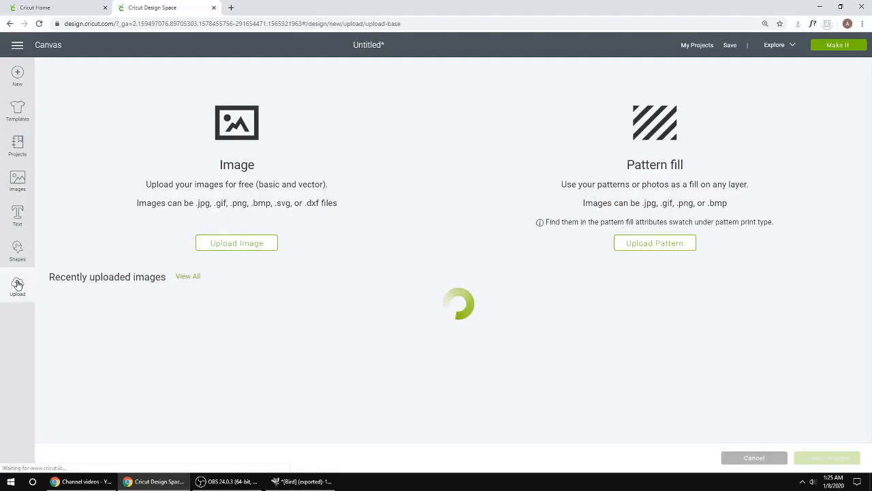
{"action": "left_click", "coordinate": [209, 240]}
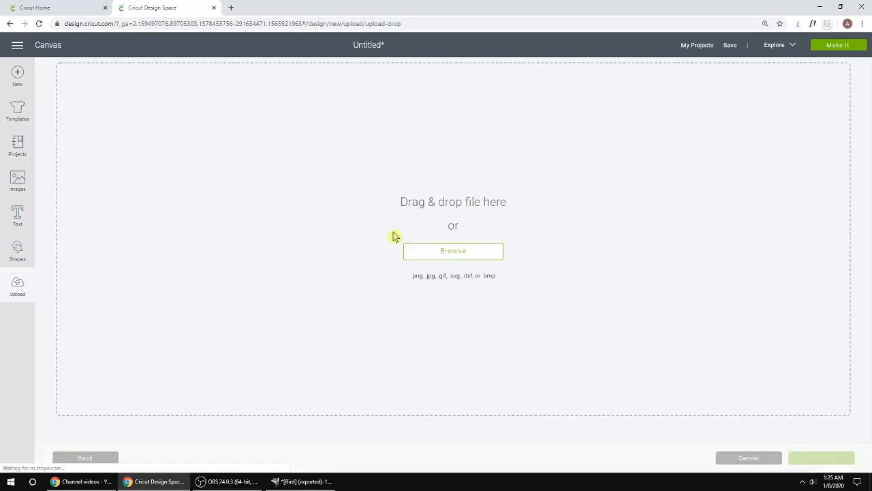
{"action": "left_click", "coordinate": [453, 252]}
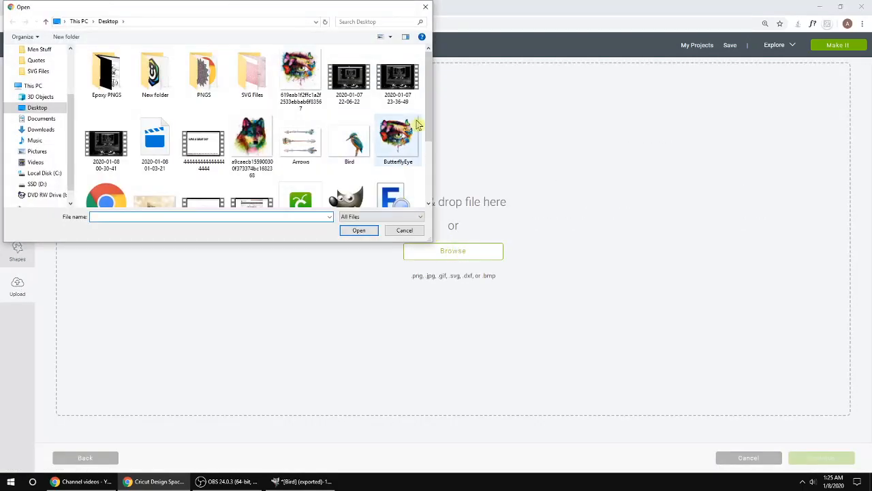
{"action": "double_click", "coordinate": [354, 143]}
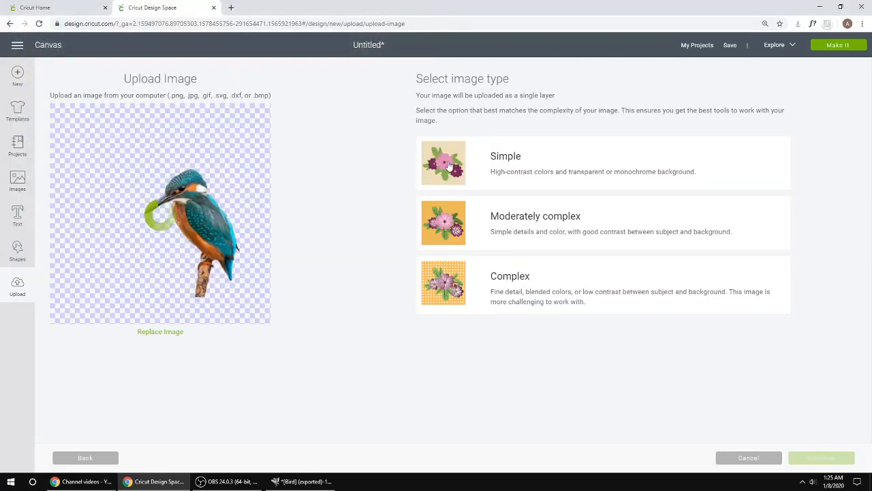
{"action": "left_click", "coordinate": [441, 166]}
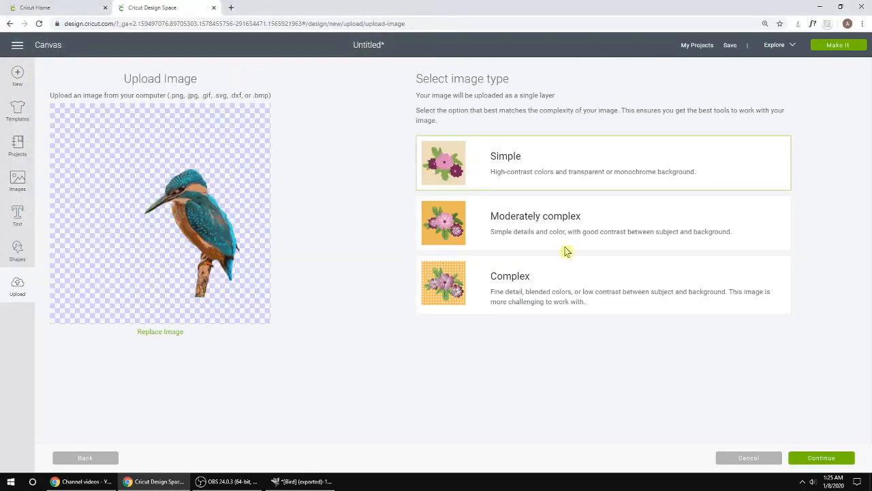
{"action": "left_click", "coordinate": [813, 460]}
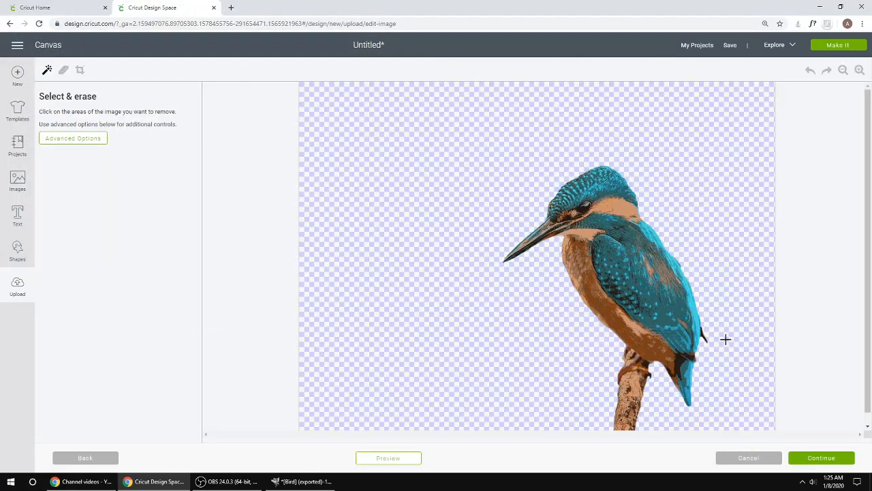
Step: Save the upload as a Print Then Cut image named Bird and insert it onto the canvas
{"action": "scroll", "coordinate": [725, 339], "scroll_direction": "down", "scroll_amount": 1}
{"action": "left_click", "coordinate": [826, 458]}
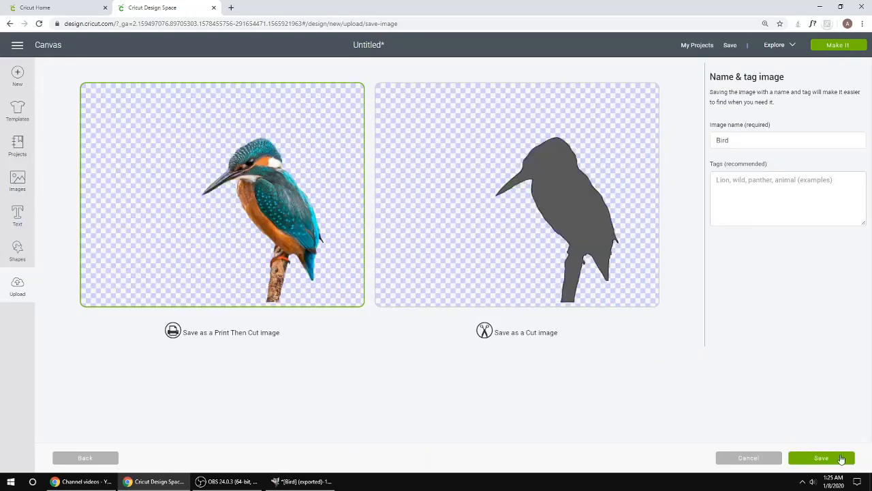
{"action": "left_click", "coordinate": [820, 459]}
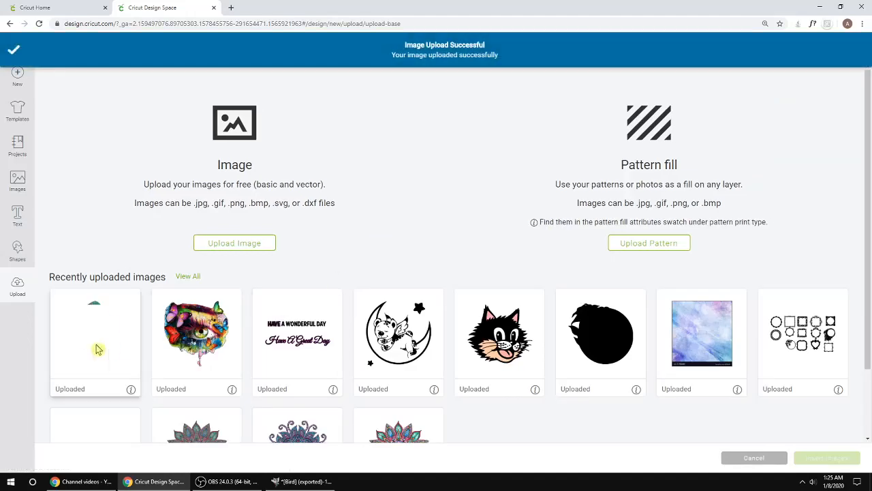
{"action": "left_click", "coordinate": [808, 462]}
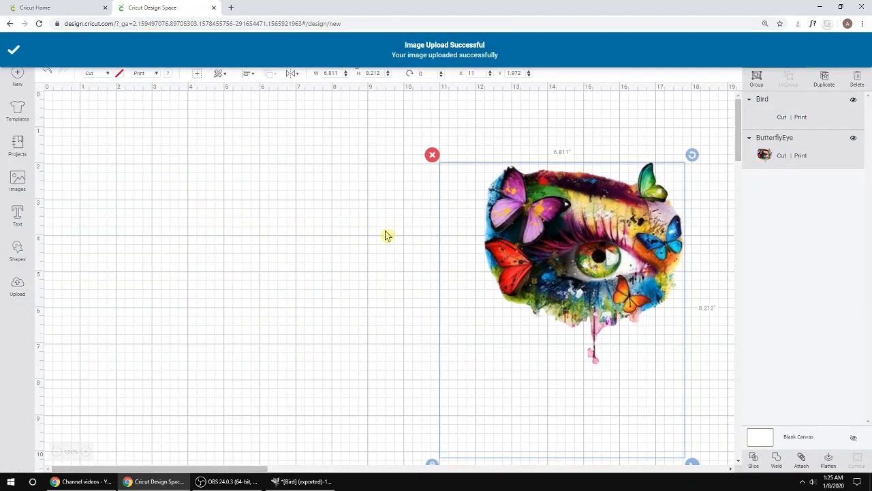
Step: Move the bird and butterfly eye apart and resize the bird to about 4.36 x 5.88 inches
{"action": "left_click_drag", "start_coordinate": [502, 281], "coordinate": [297, 250]}
{"action": "left_click_drag", "start_coordinate": [553, 231], "coordinate": [608, 235]}
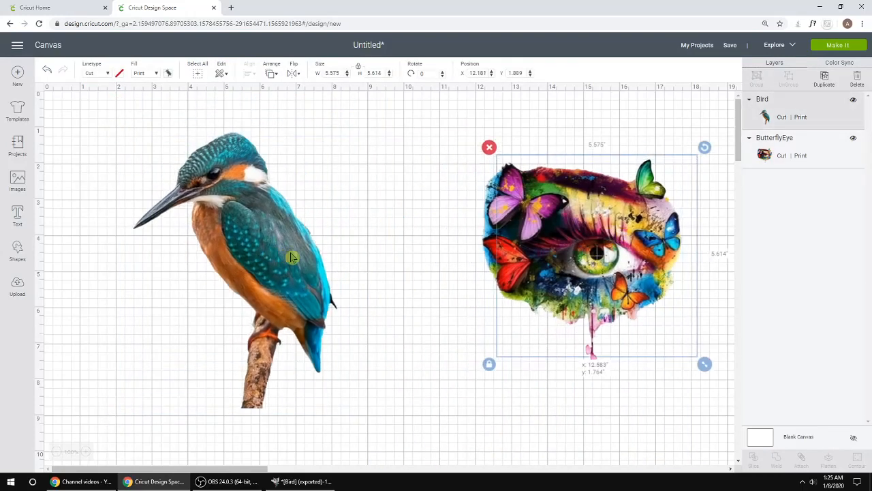
{"action": "left_click_drag", "start_coordinate": [315, 393], "coordinate": [318, 353]}
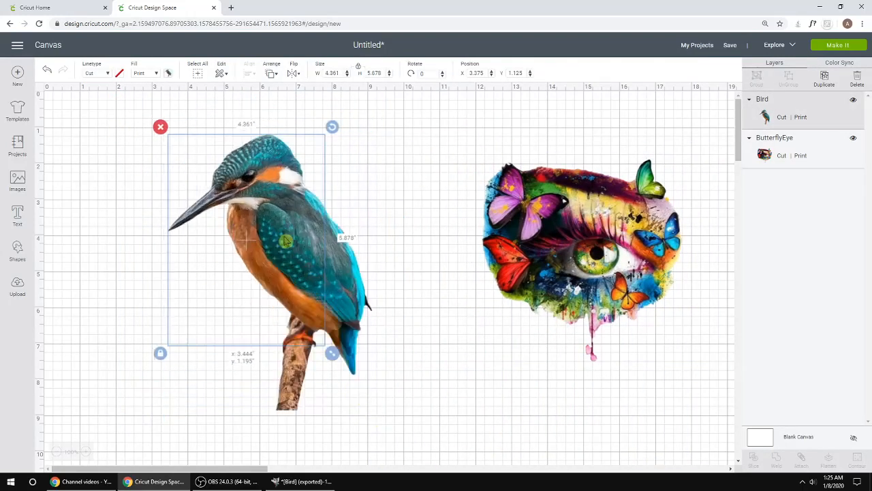
{"action": "mouse_move", "coordinate": [286, 240]}
{"action": "left_mouse_down"}
{"action": "mouse_move", "coordinate": [331, 267]}
{"action": "mouse_move", "coordinate": [293, 247]}
{"action": "left_mouse_up"}
{"action": "left_click_drag", "start_coordinate": [290, 213], "coordinate": [335, 222]}
{"action": "left_click", "coordinate": [455, 126]}
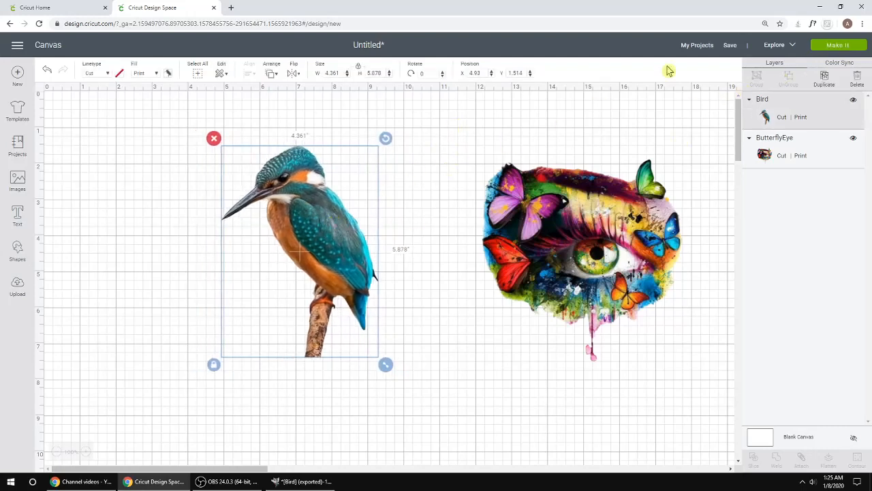
Step: Preview the mats, then move the bird and butterfly eye closer together on the canvas
{"action": "left_click", "coordinate": [839, 48]}
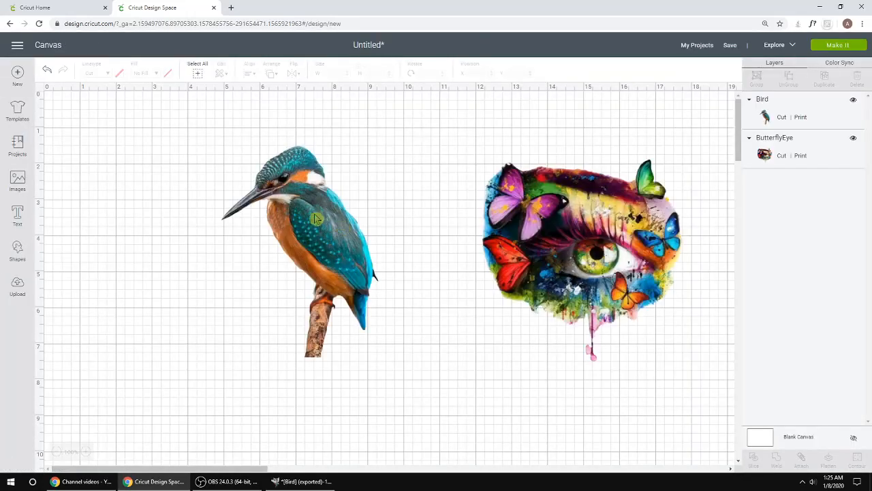
{"action": "left_click_drag", "start_coordinate": [317, 219], "coordinate": [248, 208]}
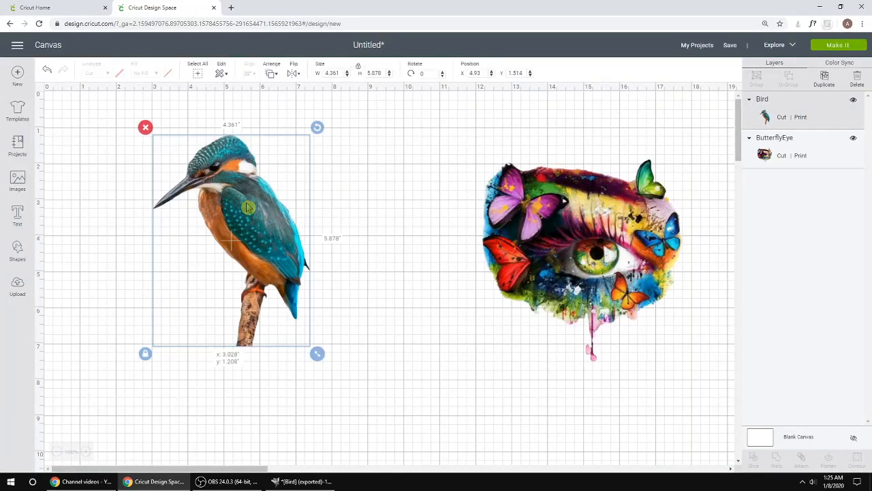
{"action": "left_click_drag", "start_coordinate": [587, 264], "coordinate": [432, 246]}
{"action": "left_click_drag", "start_coordinate": [315, 242], "coordinate": [294, 237]}
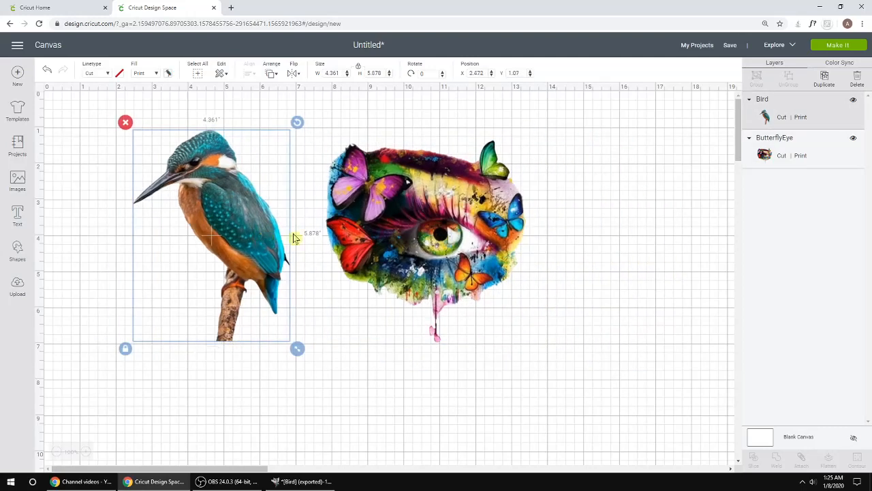
{"action": "left_click_drag", "start_coordinate": [444, 236], "coordinate": [425, 244]}
{"action": "left_click", "coordinate": [593, 235]}
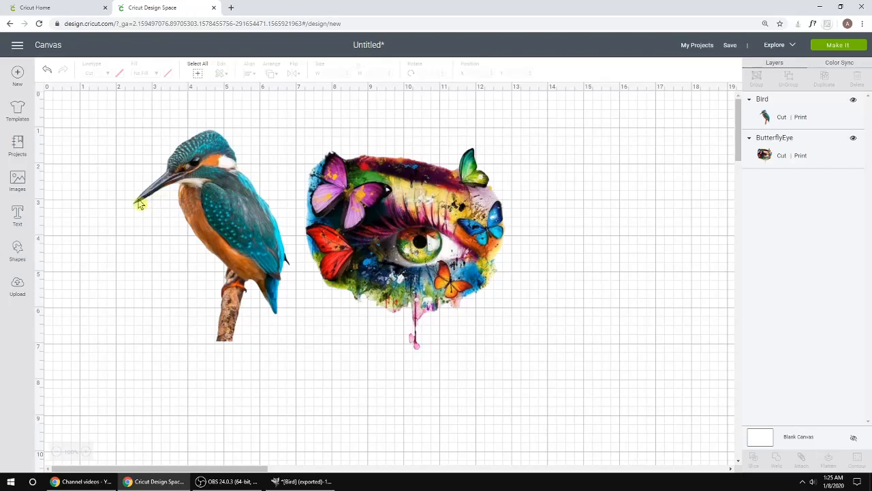
{"action": "left_click", "coordinate": [302, 482]}
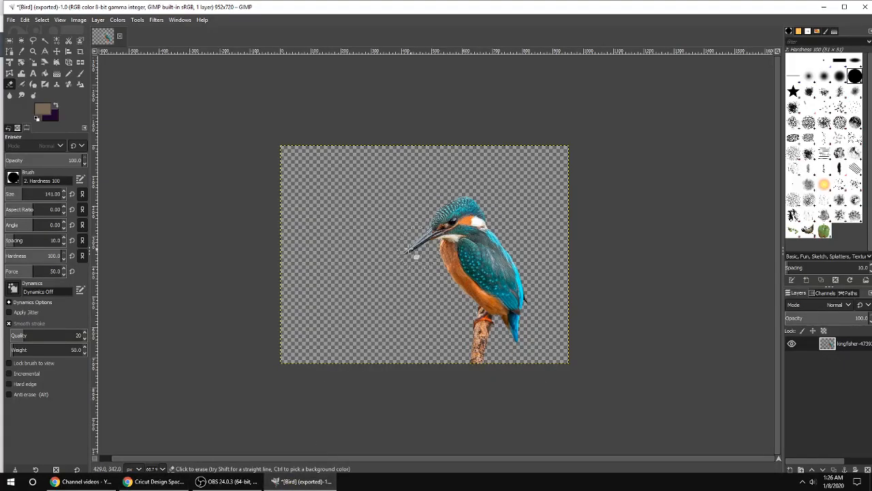
{"action": "left_click", "coordinate": [208, 481]}
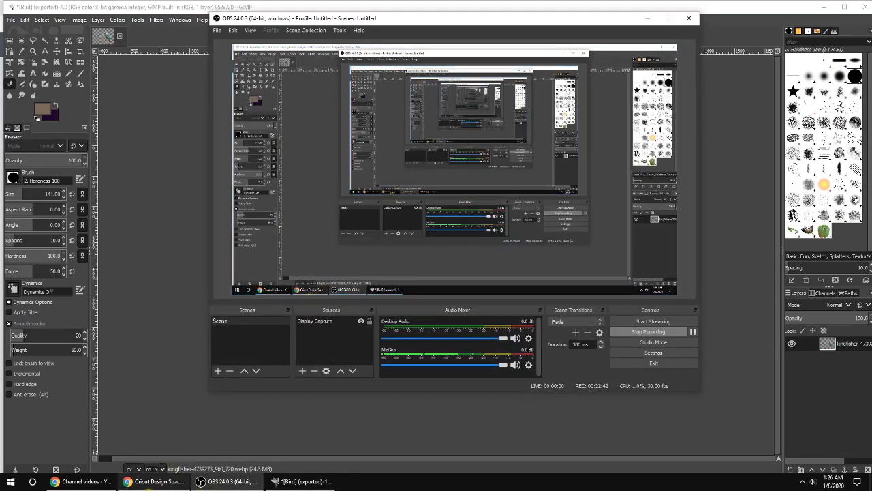
{"action": "left_click", "coordinate": [208, 481]}
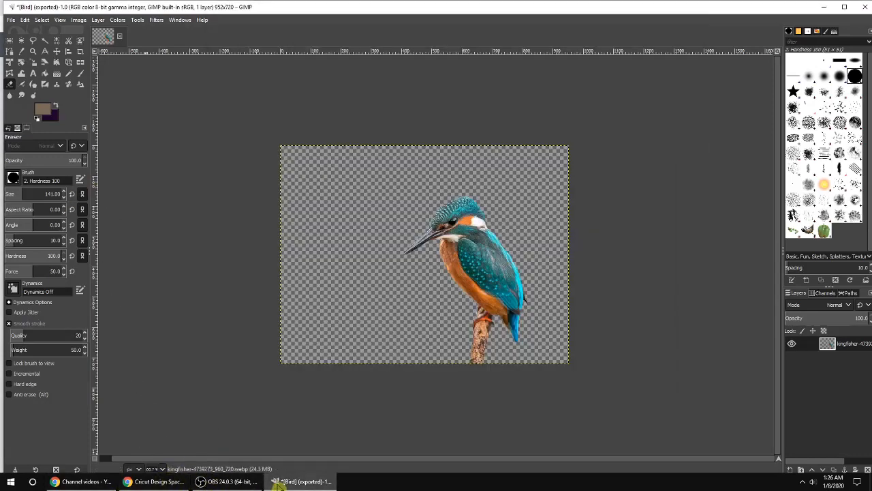
{"action": "mouse_move", "coordinate": [281, 484]}
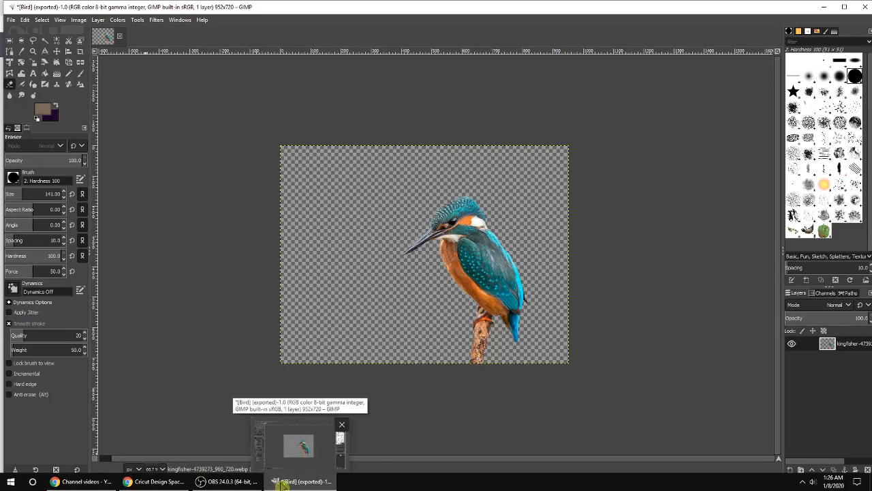